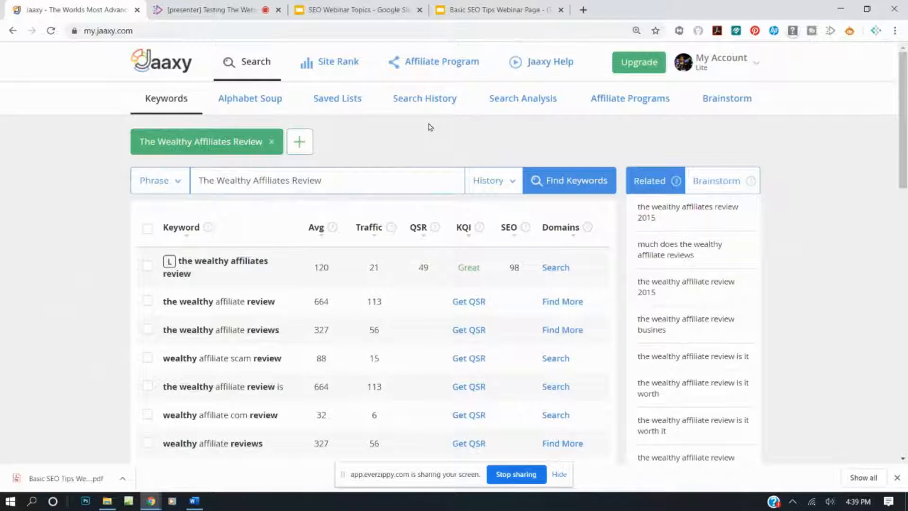
- Open bestseoclass.com in a new browser tab and find the Free Keyword Tool link on its Free Resources page
{"action": "left_click", "coordinate": [583, 9]}
{"action": "left_click", "coordinate": [559, 31]}
{"action": "type", "text": "bestseoclass.com"}
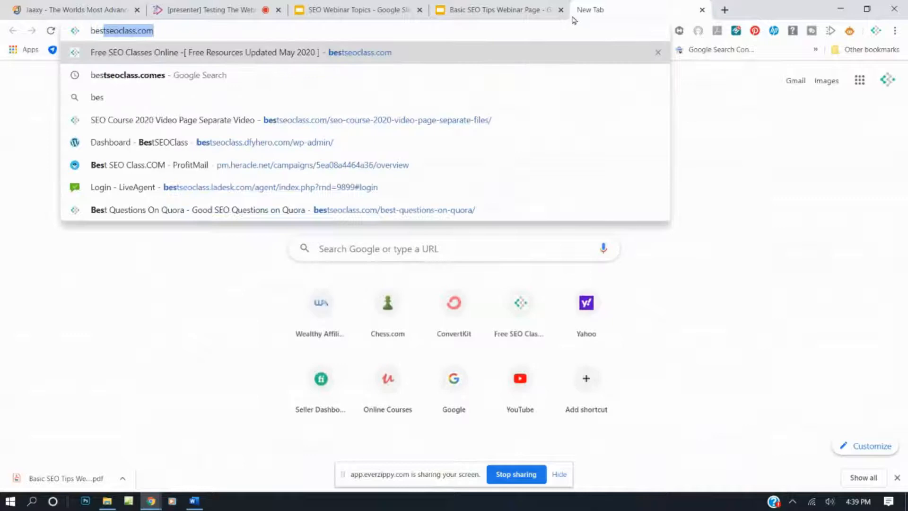
{"action": "key", "text": "Return"}
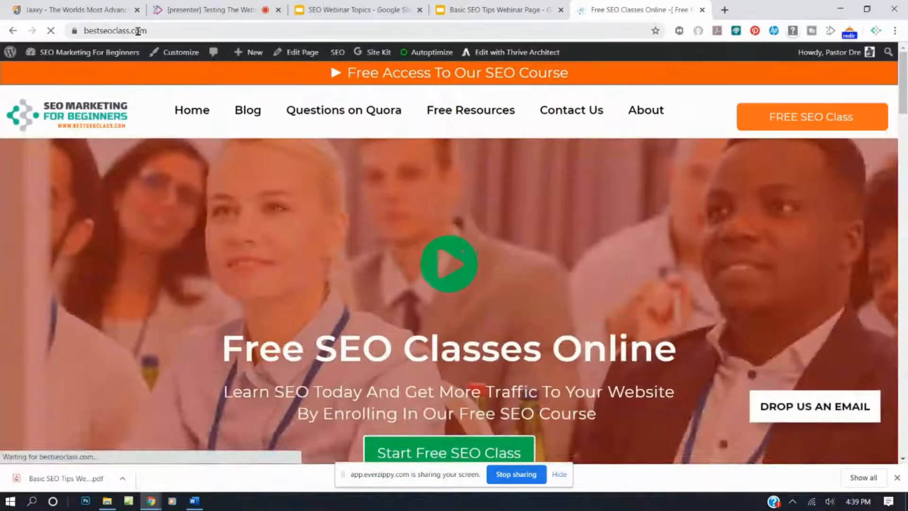
{"action": "left_click", "coordinate": [493, 110]}
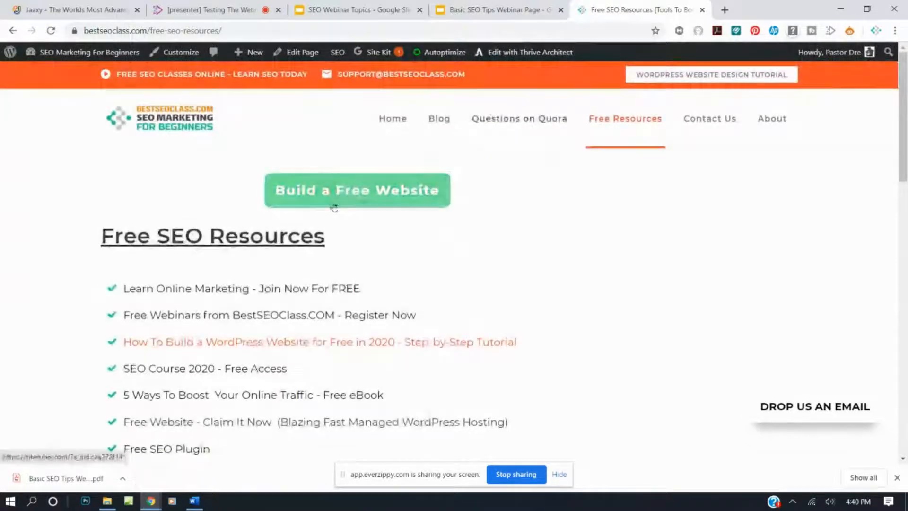
{"action": "scroll", "coordinate": [333, 206], "scroll_direction": "down", "scroll_amount": 4}
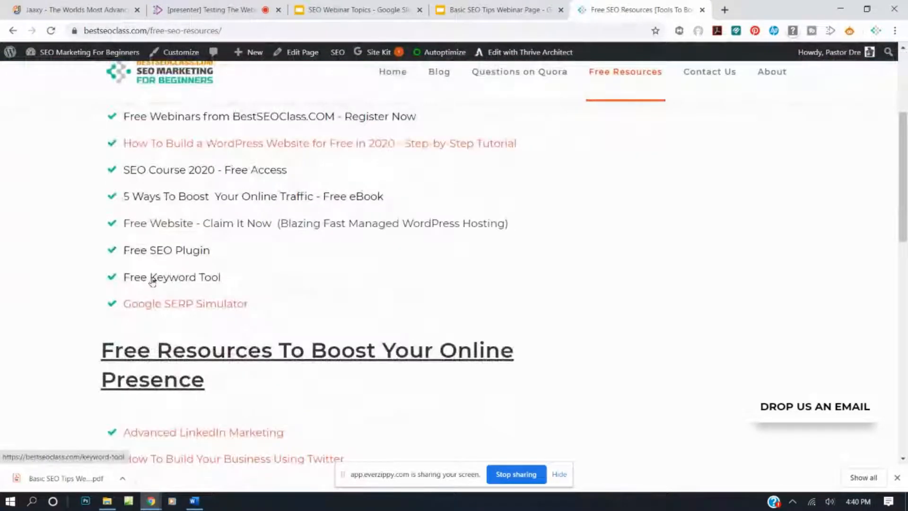
{"action": "left_click", "coordinate": [152, 279]}
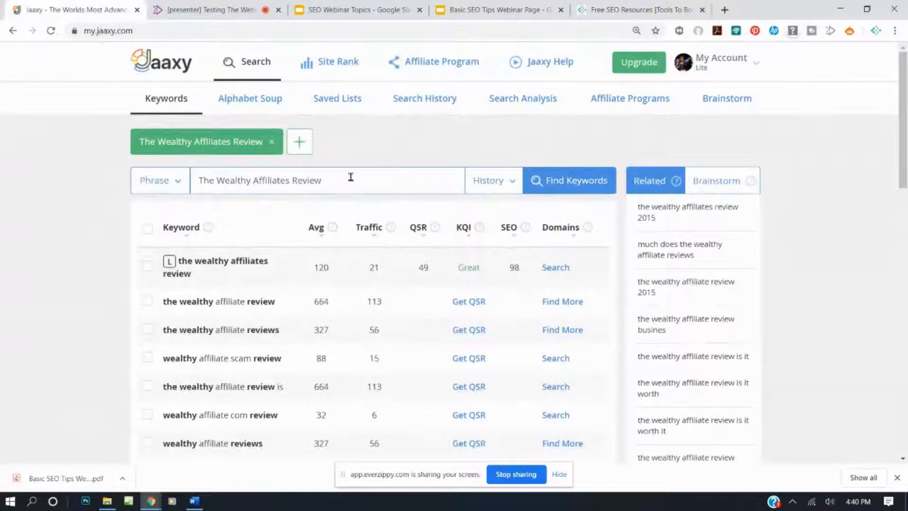
- Load google.com in the tab showing the free SEO resources and search for "how to build a website"
{"action": "left_click_drag", "start_coordinate": [348, 179], "coordinate": [151, 181]}
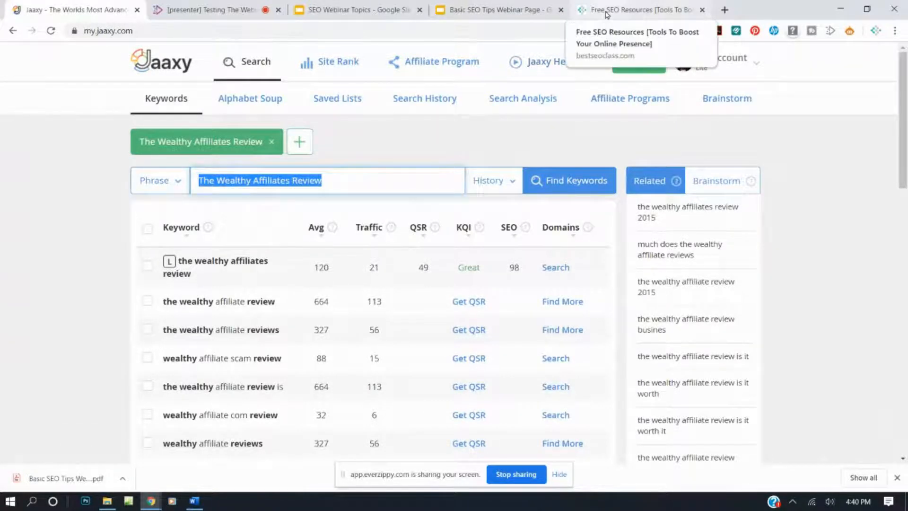
{"action": "left_click", "coordinate": [606, 13]}
{"action": "left_click", "coordinate": [520, 31]}
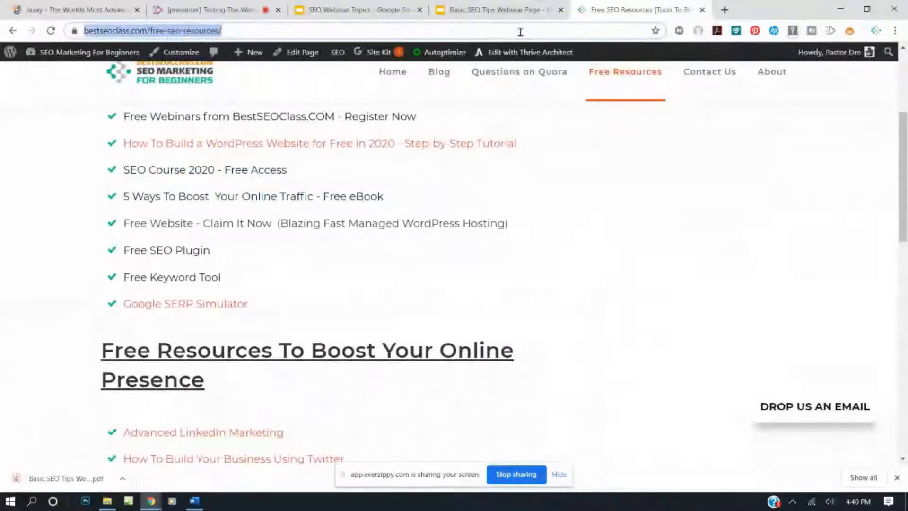
{"action": "type", "text": "google.com"}
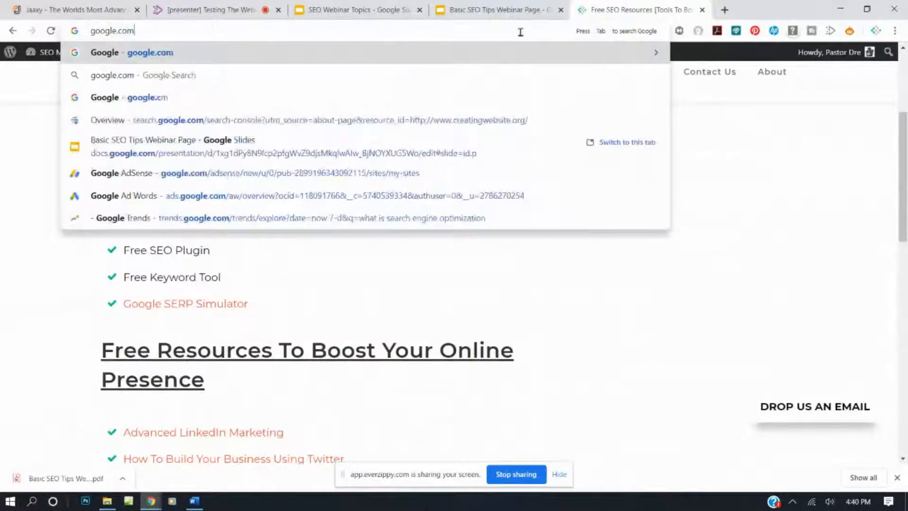
{"action": "key", "text": "Return"}
{"action": "type", "text": "ho"}
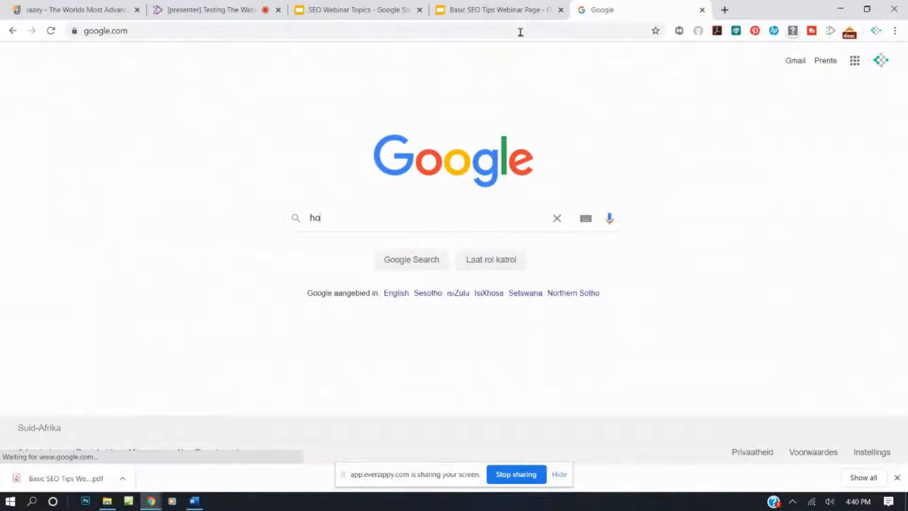
{"action": "type", "text": "w to build a website"}
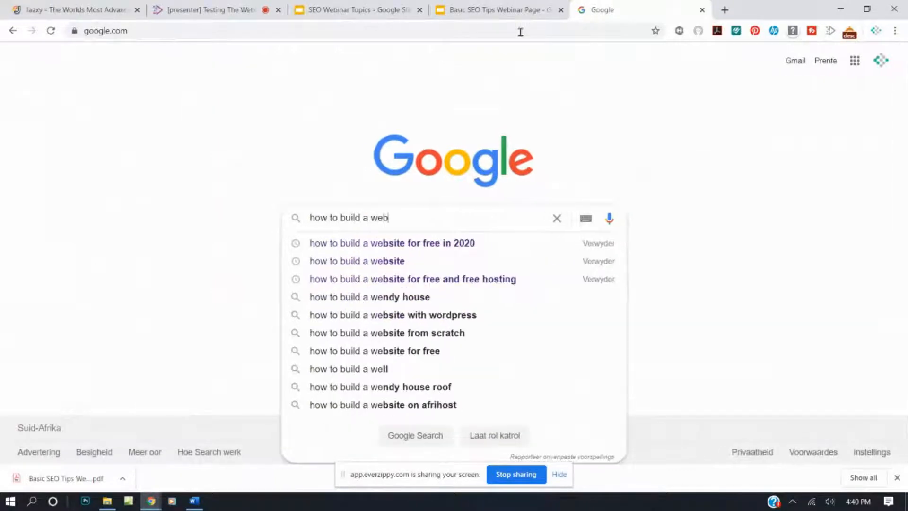
{"action": "key", "text": "Return"}
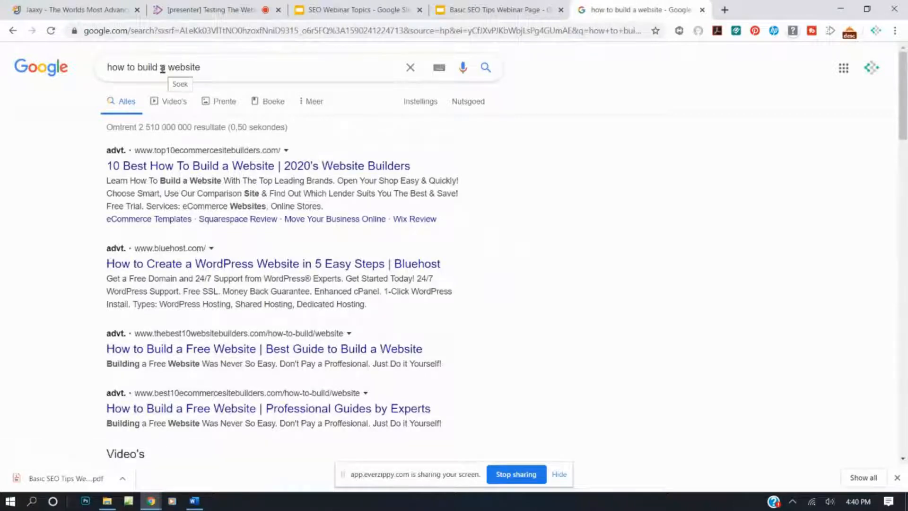
- Refine the Google search to "how to build a website in 2020"
{"action": "left_click", "coordinate": [235, 66]}
{"action": "type", "text": "in"}
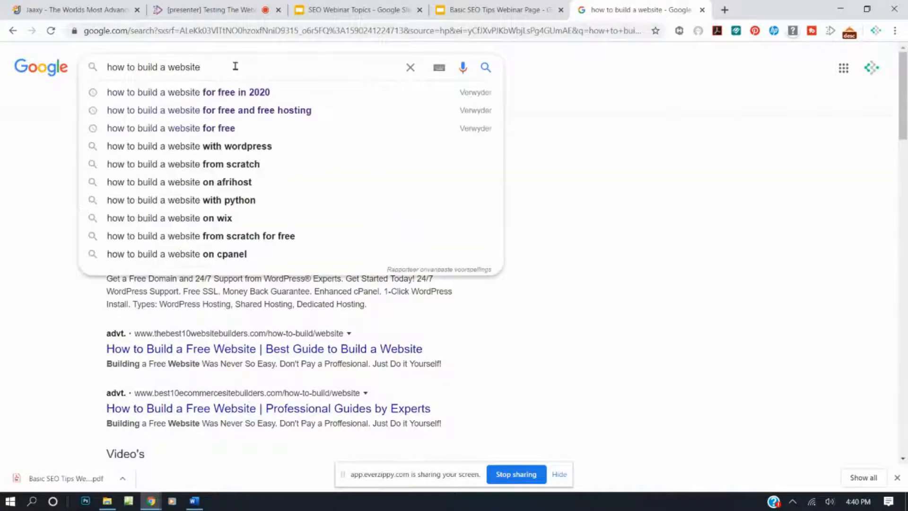
{"action": "type", "text": " 22"}
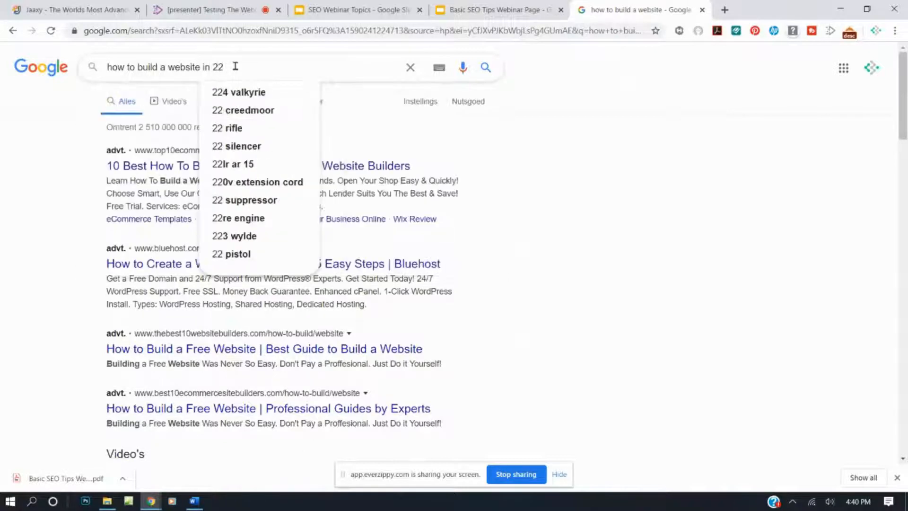
{"action": "key", "text": "BackSpace"}
{"action": "type", "text": "020"}
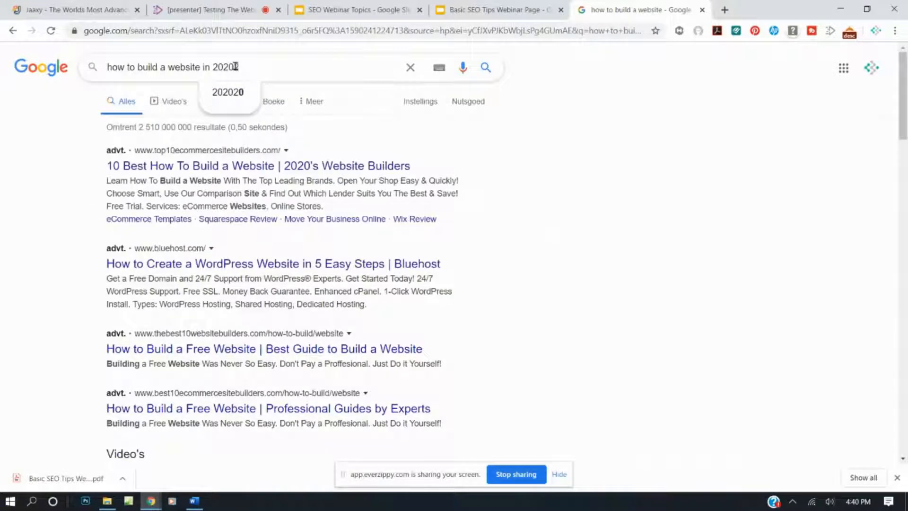
{"action": "key", "text": "Return"}
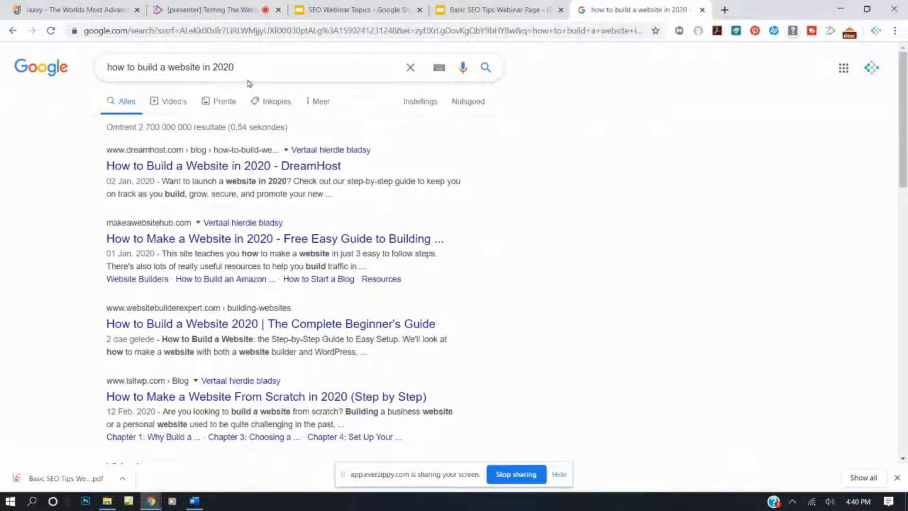
- Replace the Google query with "how to do keyword research" and run the search
{"action": "left_click_drag", "start_coordinate": [237, 66], "coordinate": [102, 67]}
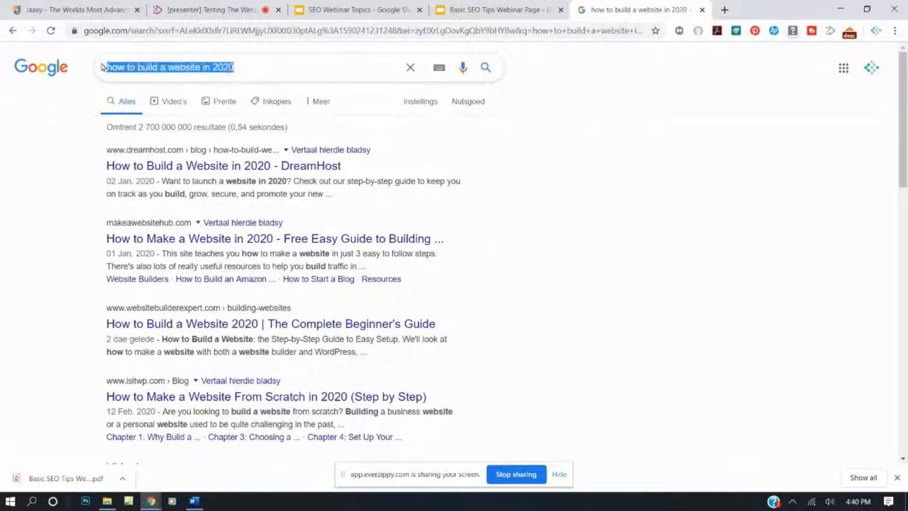
{"action": "left_click", "coordinate": [103, 67]}
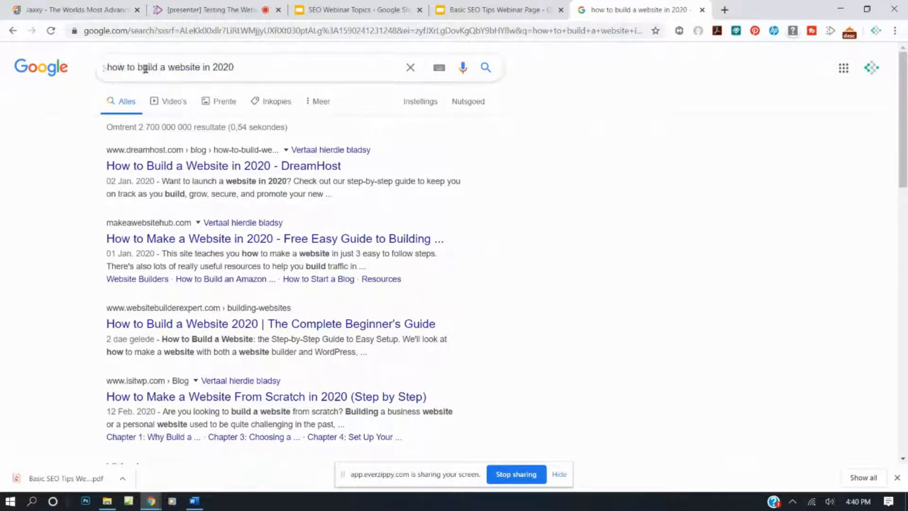
{"action": "left_click_drag", "start_coordinate": [259, 77], "coordinate": [42, 69]}
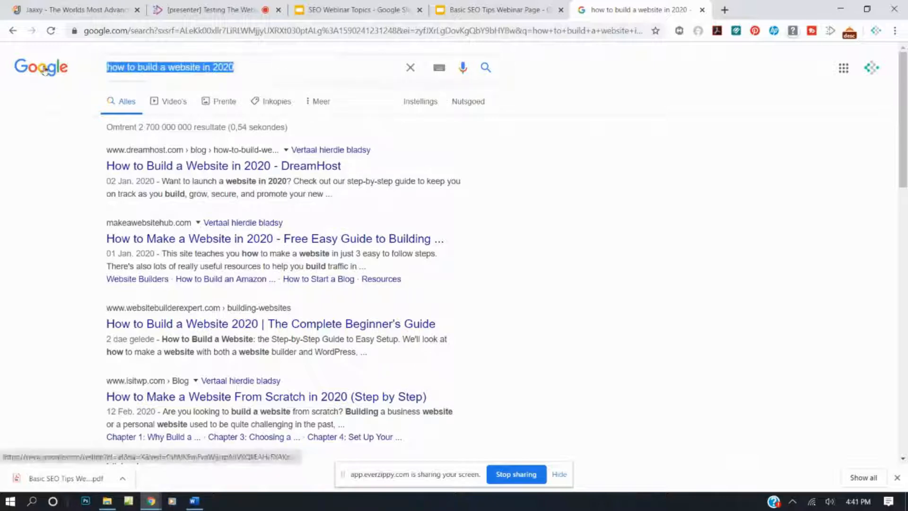
{"action": "type", "text": "how to do key"}
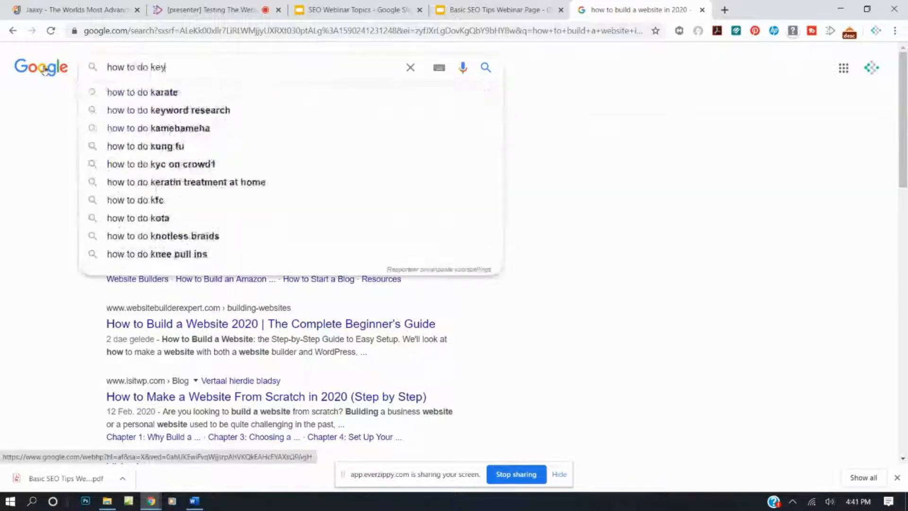
{"action": "type", "text": "word research"}
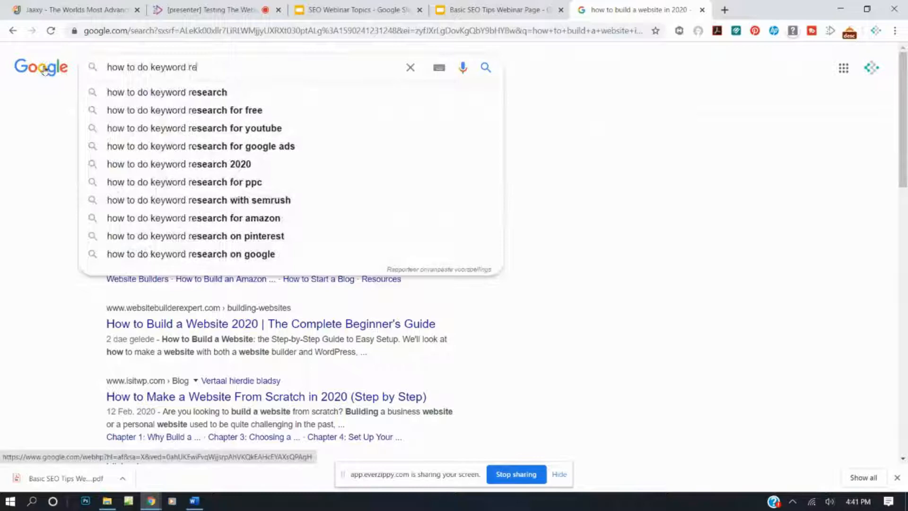
{"action": "key", "text": "Return"}
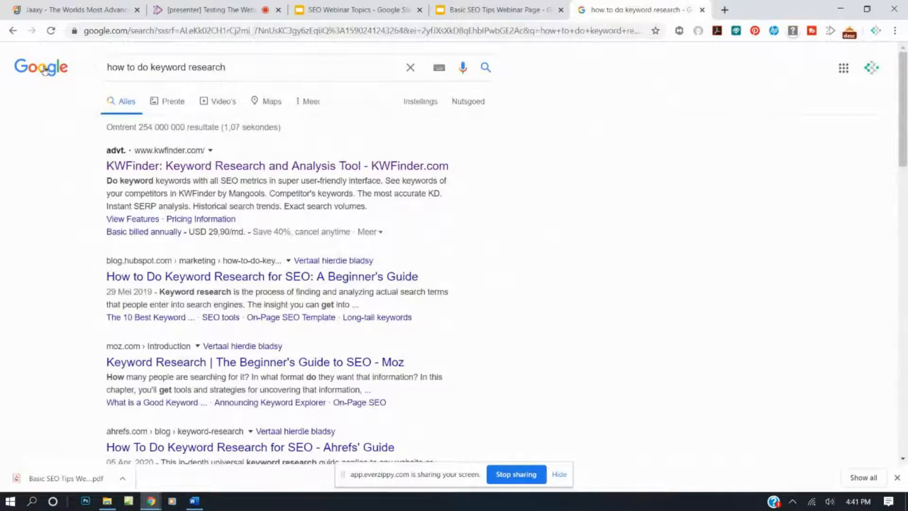
- Replace the Google query with "how to learn seo" and run the search
{"action": "left_click_drag", "start_coordinate": [310, 70], "coordinate": [73, 51]}
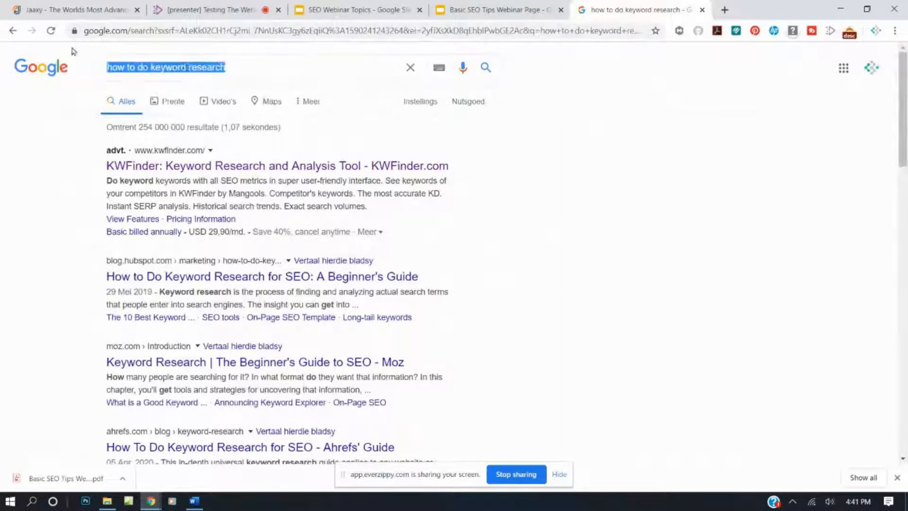
{"action": "left_click", "coordinate": [73, 51]}
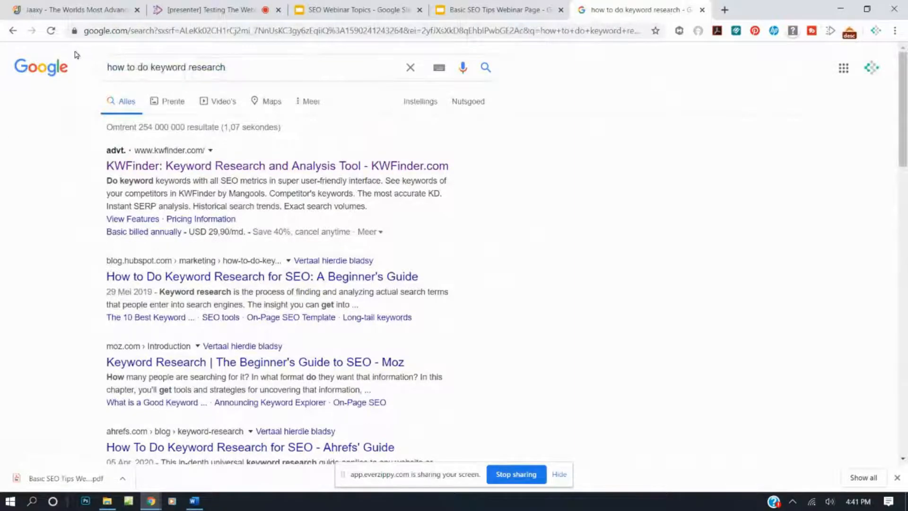
{"action": "left_click_drag", "start_coordinate": [310, 62], "coordinate": [9, 66]}
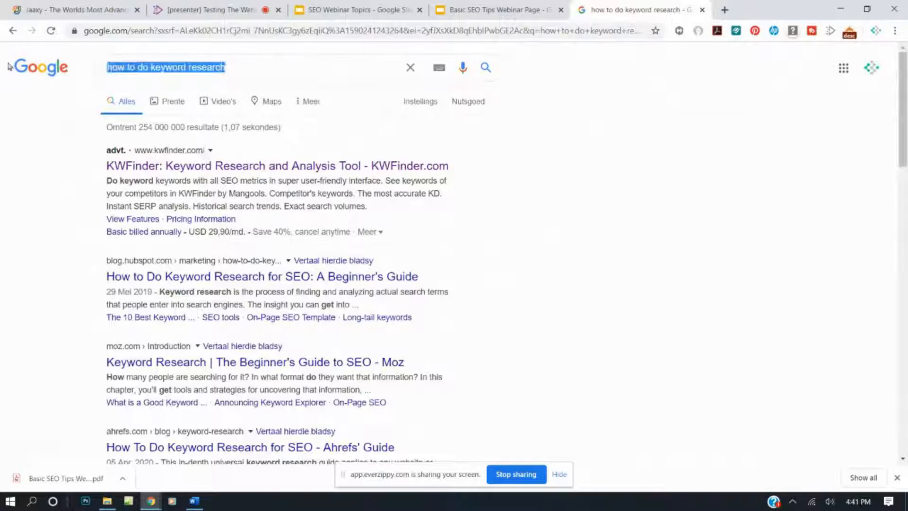
{"action": "type", "text": "hu"}
{"action": "key", "text": "BackSpace"}
{"action": "type", "text": "ow to learn seo"}
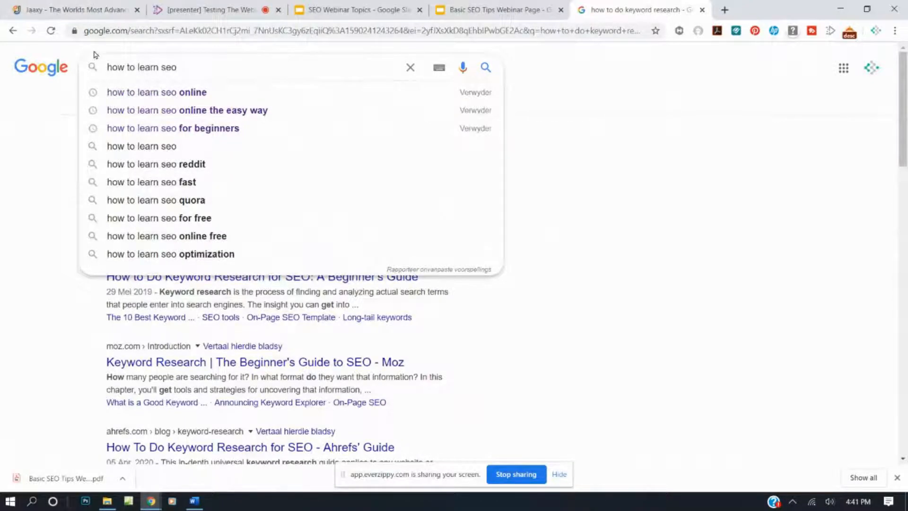
{"action": "key", "text": "Return"}
- Switch to Jaaxy and run a keyword search for "how to learn seo" in place of the existing phrase
{"action": "left_click", "coordinate": [90, 11]}
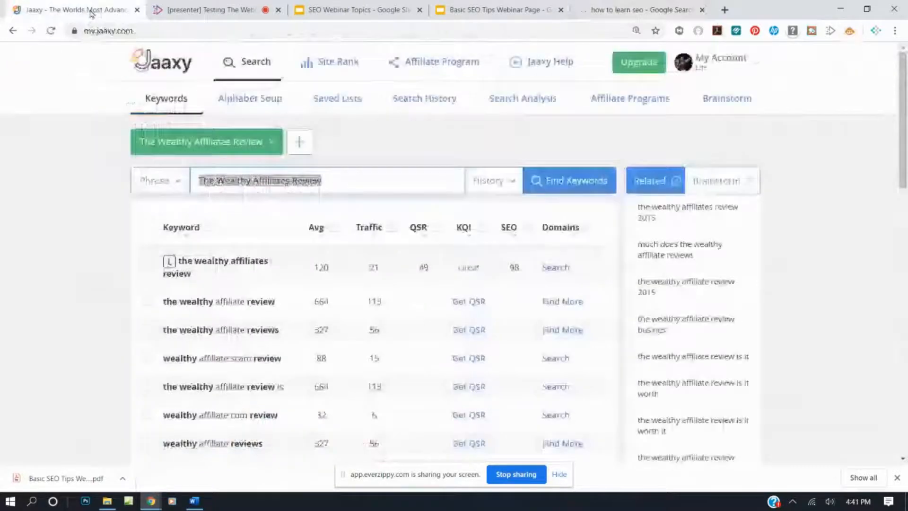
{"action": "left_click", "coordinate": [372, 163]}
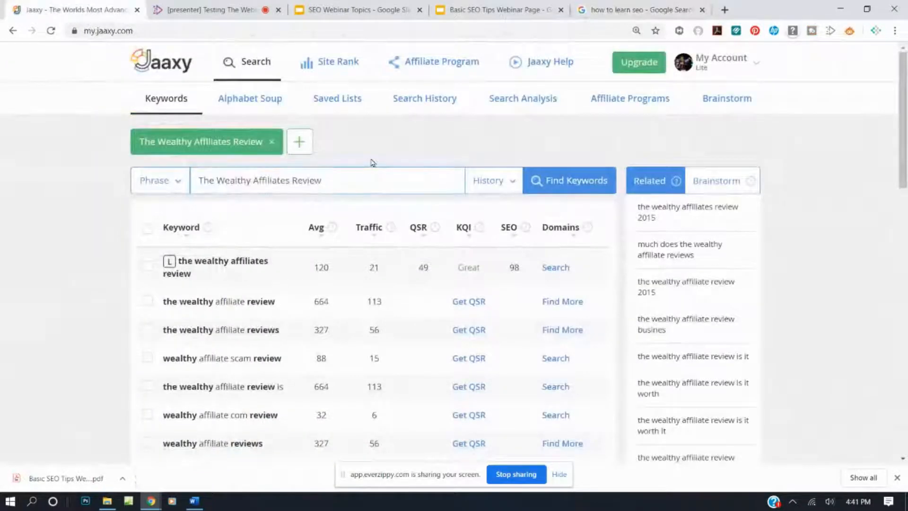
{"action": "left_click_drag", "start_coordinate": [370, 182], "coordinate": [114, 169]}
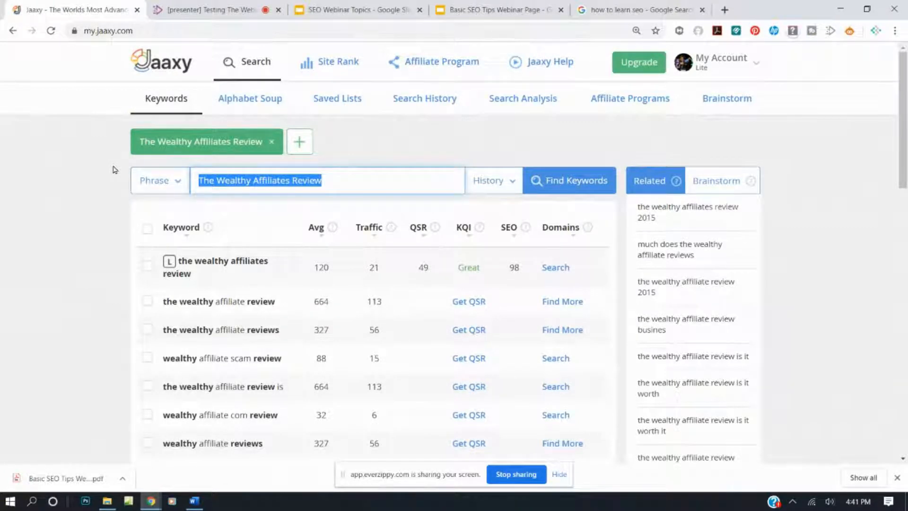
{"action": "type", "text": "how t"}
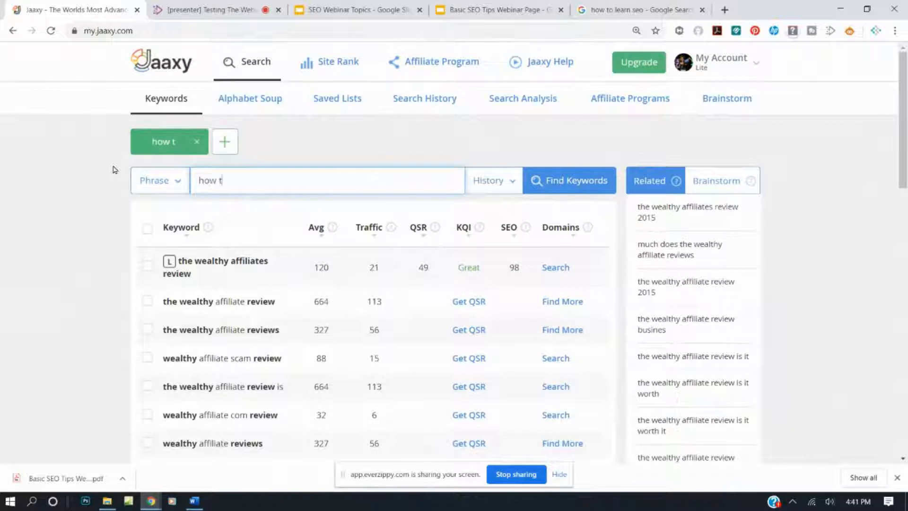
{"action": "type", "text": "o learn seo"}
{"action": "key", "text": "Return"}
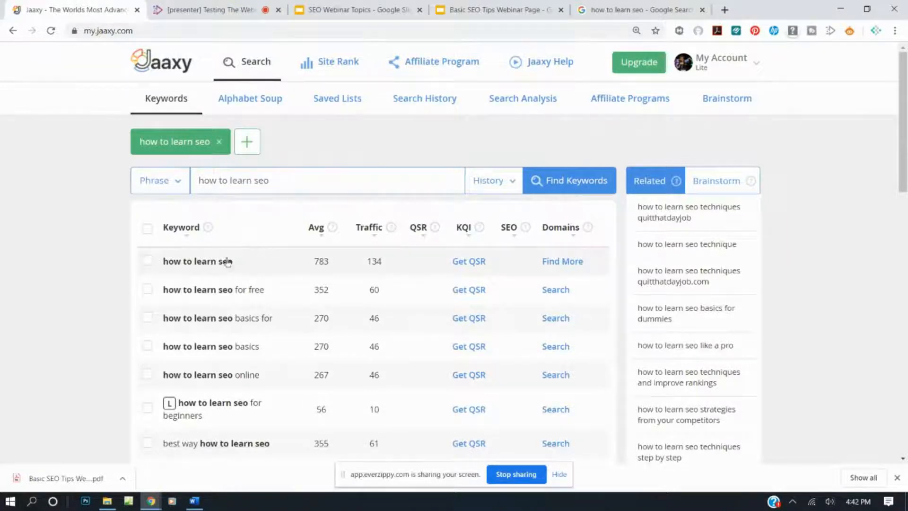
- Retrieve the QSR figures for the keywords "how to learn seo" and "how to learn seo for free"
{"action": "mouse_move", "coordinate": [523, 228]}
{"action": "mouse_move", "coordinate": [331, 234]}
{"action": "left_click", "coordinate": [478, 261]}
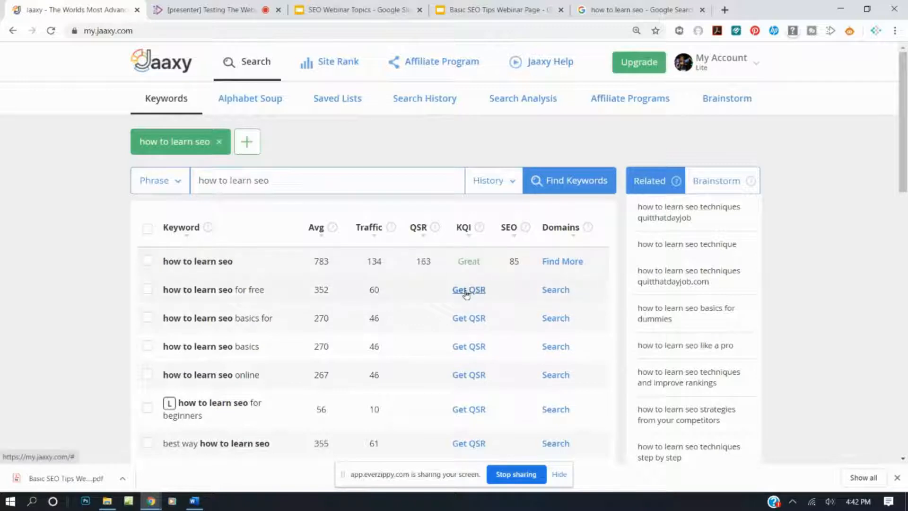
{"action": "mouse_move", "coordinate": [434, 231]}
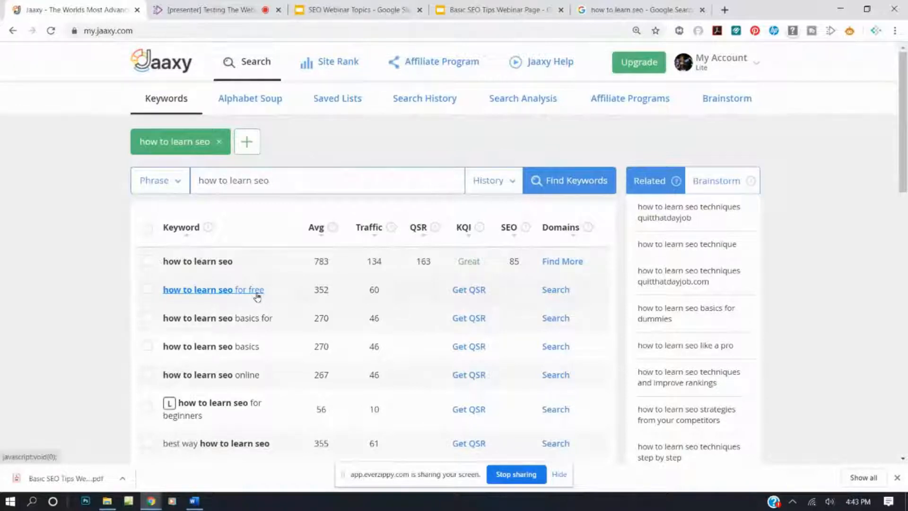
{"action": "left_click", "coordinate": [475, 290]}
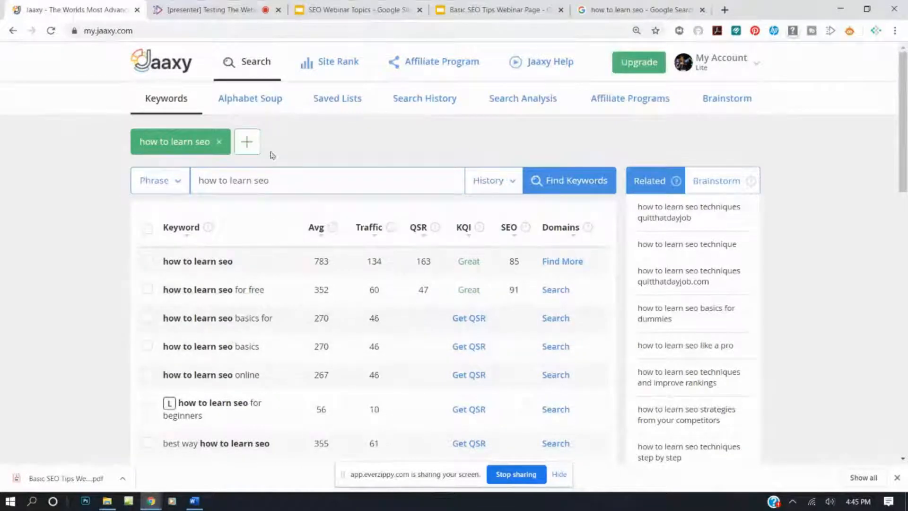
- Run a new Jaaxy keyword search for "how to do keyword research"
{"action": "left_click_drag", "start_coordinate": [290, 178], "coordinate": [191, 179]}
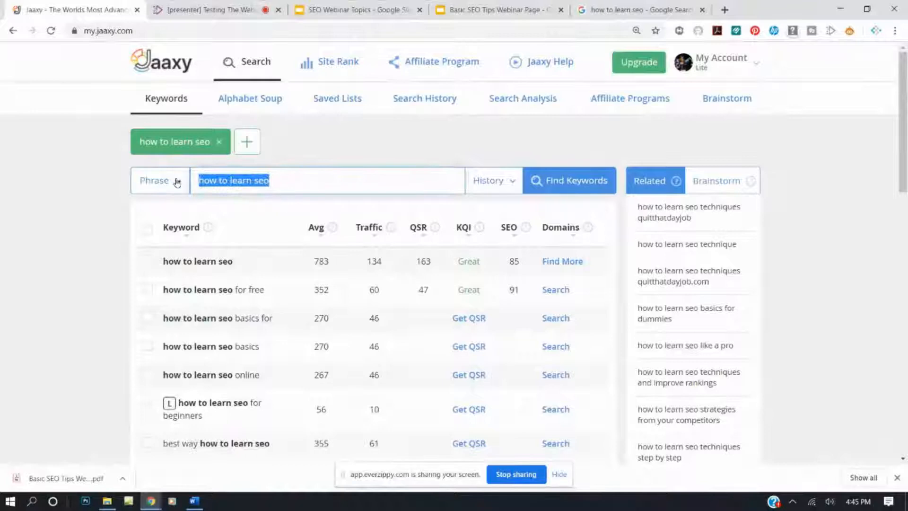
{"action": "type", "text": "how to do keyword research"}
{"action": "key", "text": "Return"}
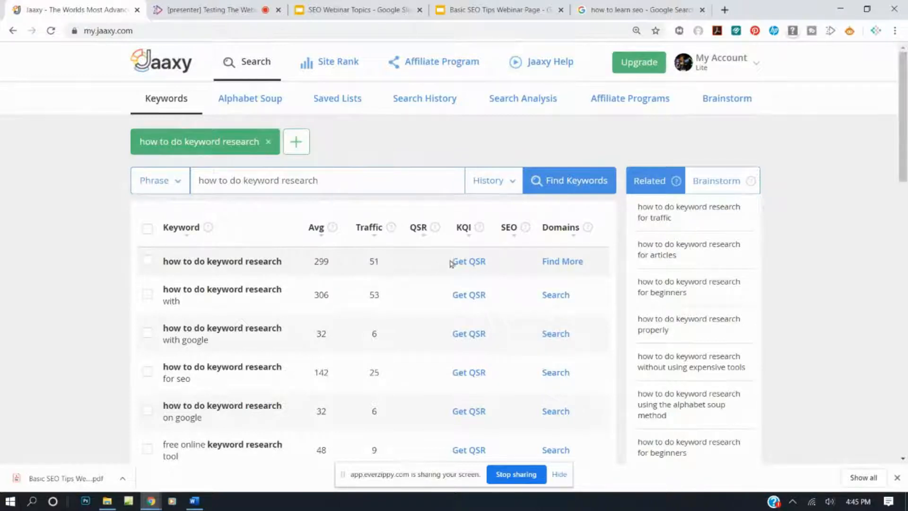
- Retrieve the QSR figures for the keywords "how to do keyword research" and "how to do keyword research with google"
{"action": "left_click", "coordinate": [457, 263]}
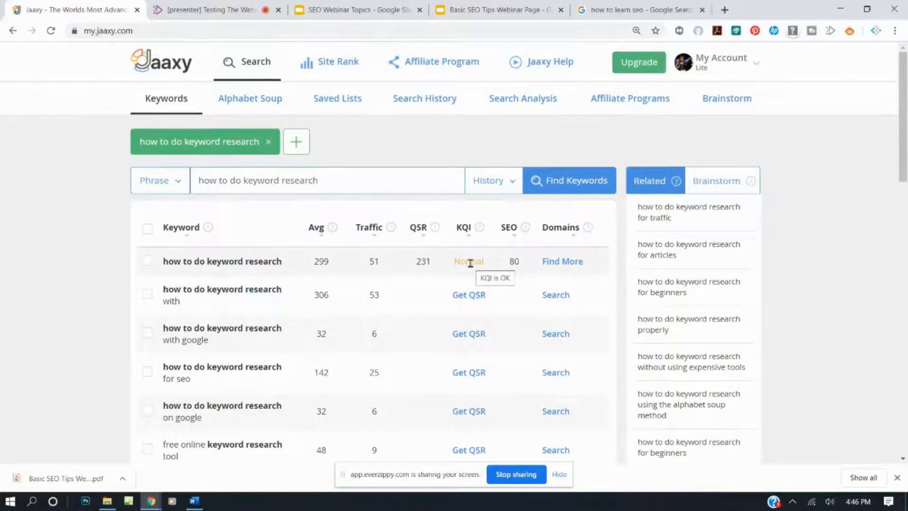
{"action": "mouse_move", "coordinate": [473, 257]}
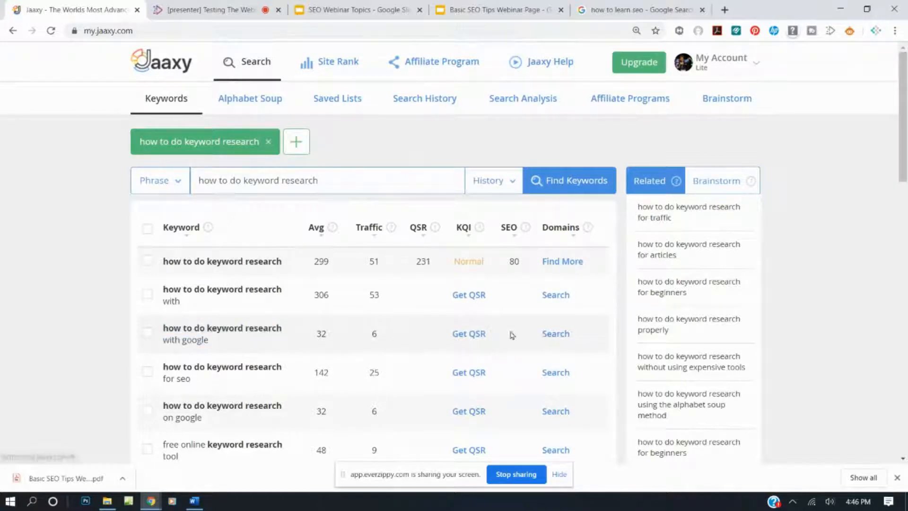
{"action": "left_click", "coordinate": [465, 334]}
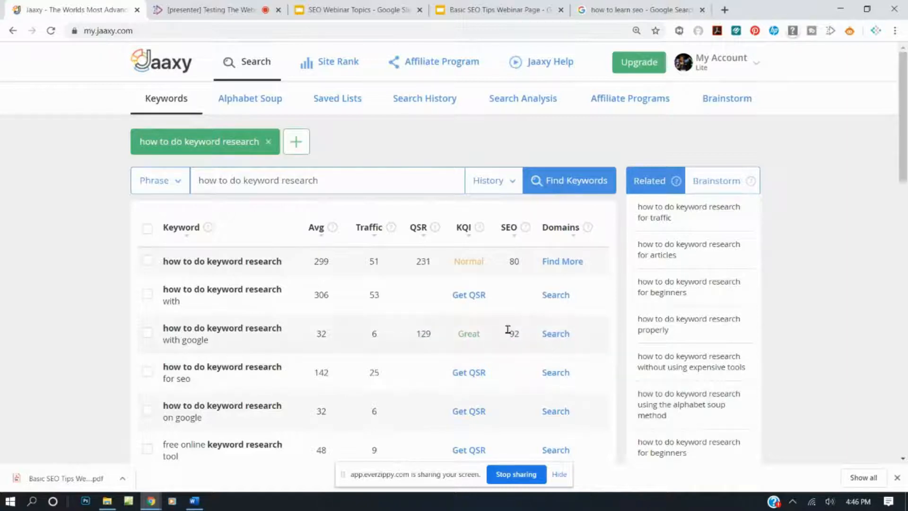
{"action": "scroll", "coordinate": [489, 317], "scroll_direction": "down", "scroll_amount": 2}
{"action": "scroll", "coordinate": [489, 317], "scroll_direction": "up", "scroll_amount": 2}
{"action": "mouse_move", "coordinate": [434, 229]}
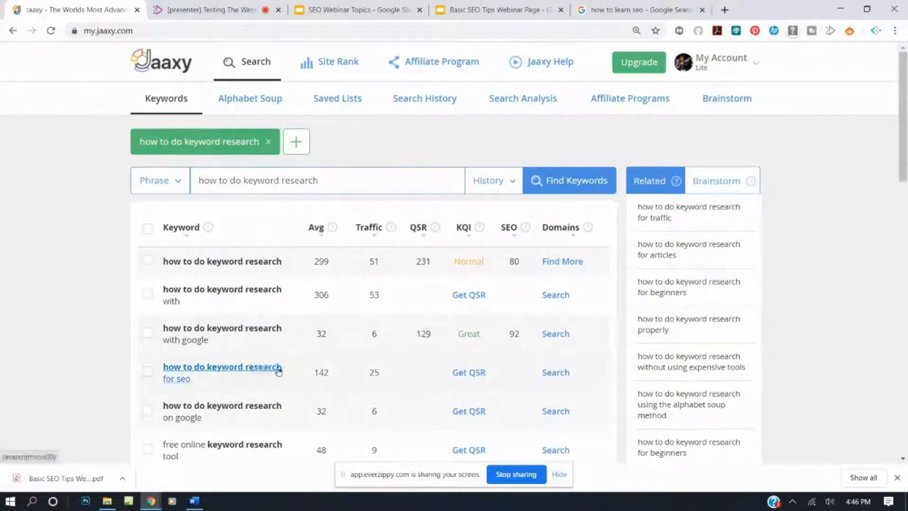
- Run a keyword search on the suggested phrase "how to do keyword research for seo" and retrieve its QSR figure
{"action": "scroll", "coordinate": [224, 363], "scroll_direction": "down", "scroll_amount": 1}
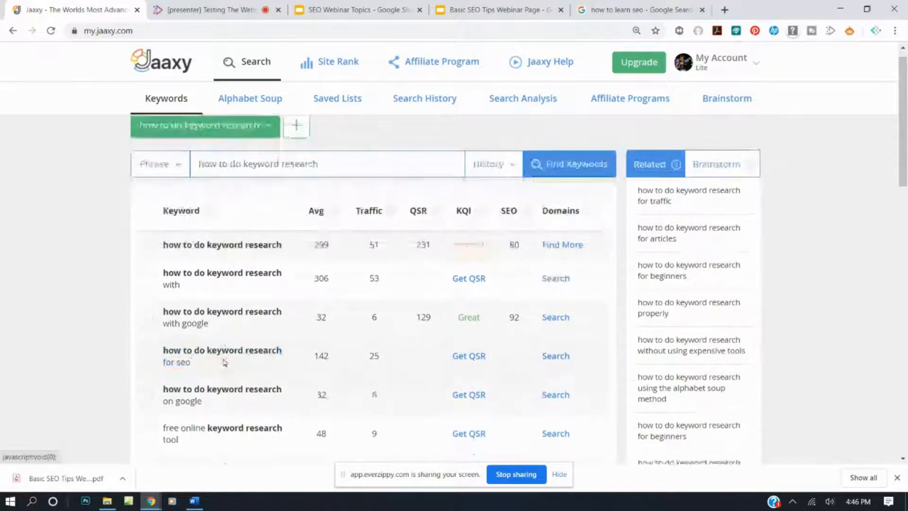
{"action": "scroll", "coordinate": [225, 364], "scroll_direction": "down", "scroll_amount": 2}
{"action": "left_click", "coordinate": [234, 274]}
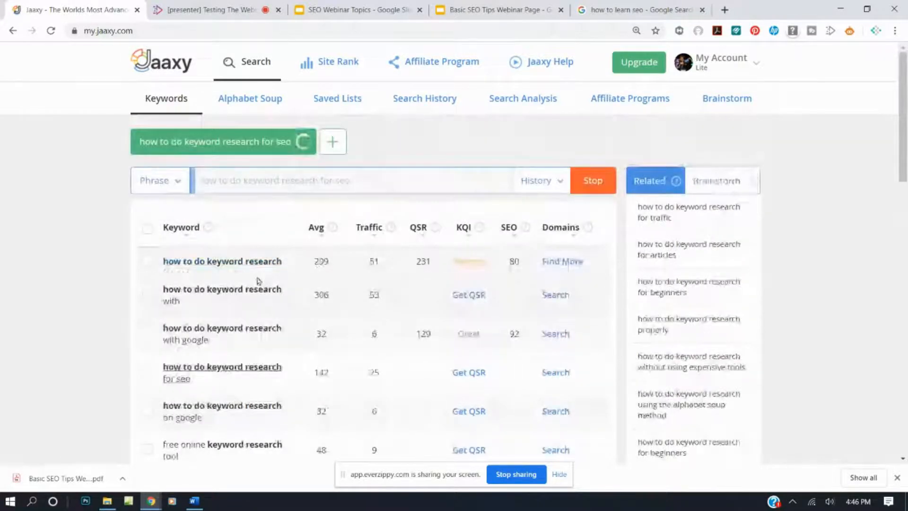
{"action": "scroll", "coordinate": [259, 280], "scroll_direction": "down", "scroll_amount": 4}
{"action": "scroll", "coordinate": [258, 281], "scroll_direction": "up", "scroll_amount": 2}
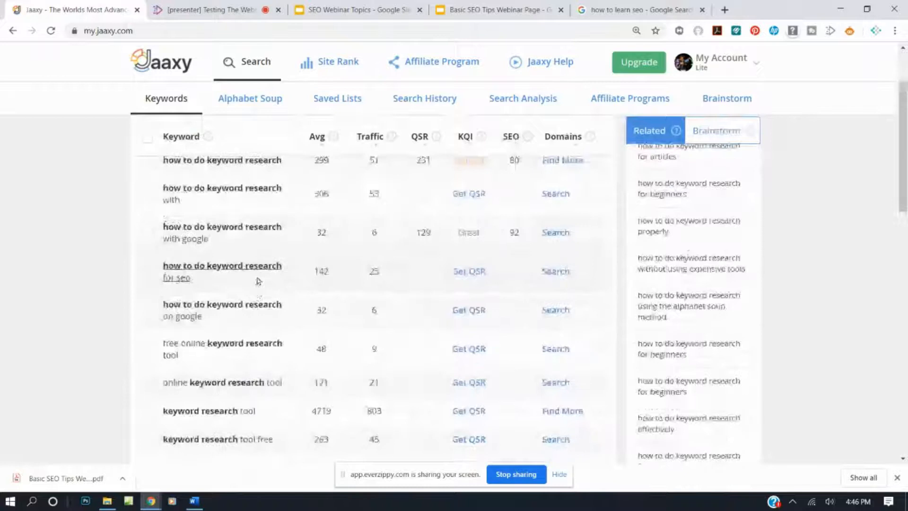
{"action": "left_click", "coordinate": [236, 276]}
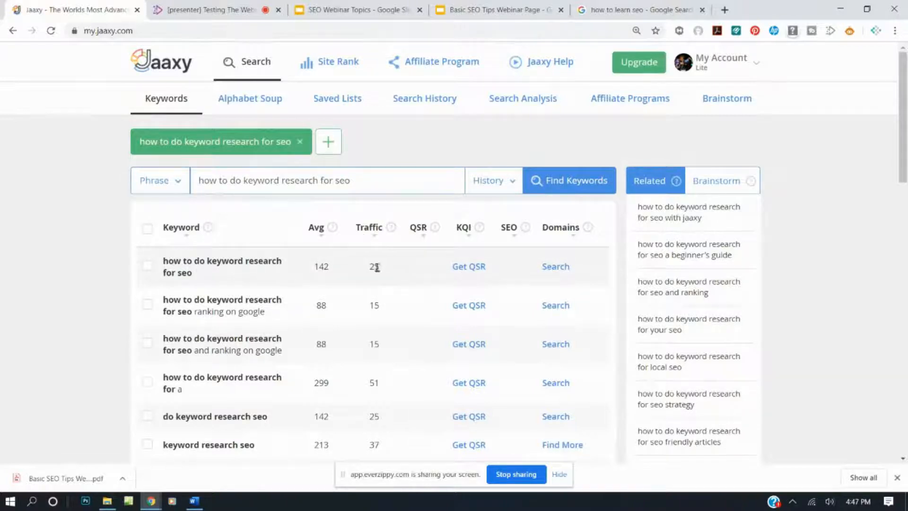
{"action": "left_click", "coordinate": [475, 272]}
{"action": "scroll", "coordinate": [257, 285], "scroll_direction": "down", "scroll_amount": 2}
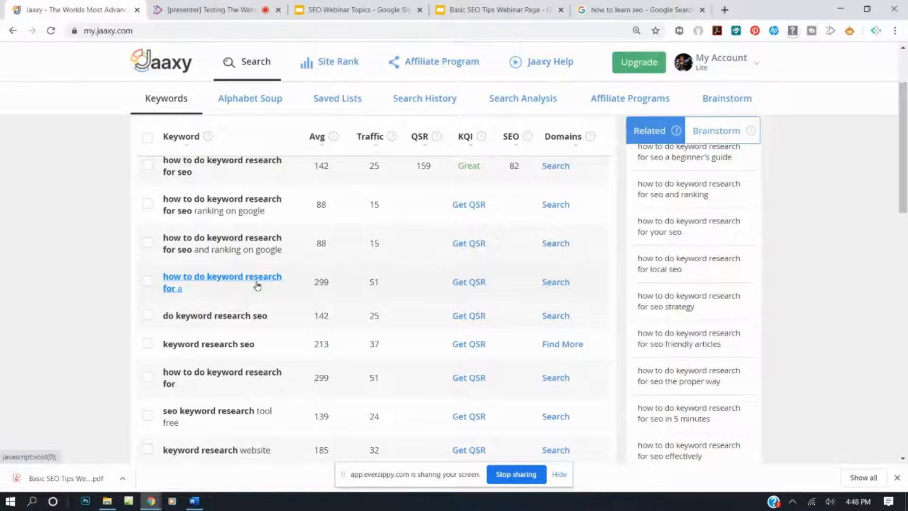
- Extend the search phrase to "how to do keyword research for seo in 2020" and run the keyword search
{"action": "scroll", "coordinate": [270, 251], "scroll_direction": "up", "scroll_amount": 3}
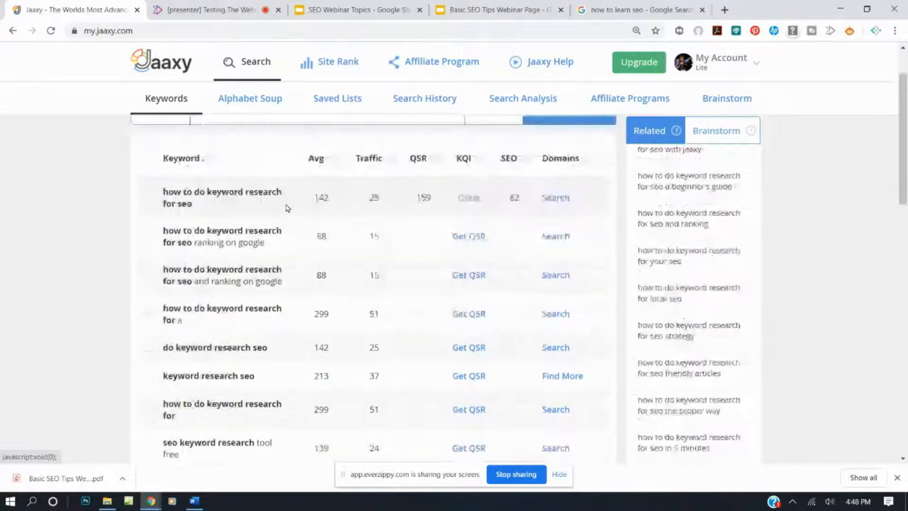
{"action": "left_click_drag", "start_coordinate": [357, 183], "coordinate": [156, 190]}
{"action": "left_click", "coordinate": [244, 182]}
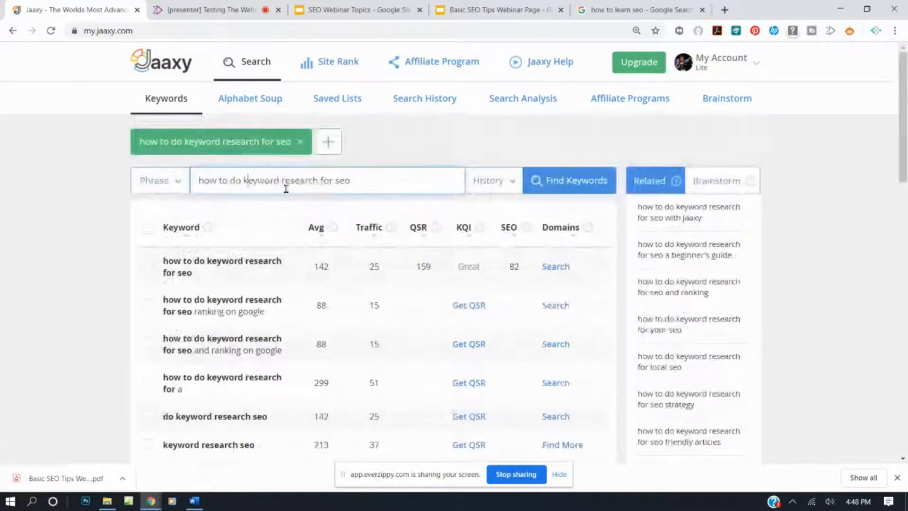
{"action": "left_click", "coordinate": [363, 182]}
{"action": "type", "text": "in 2020"}
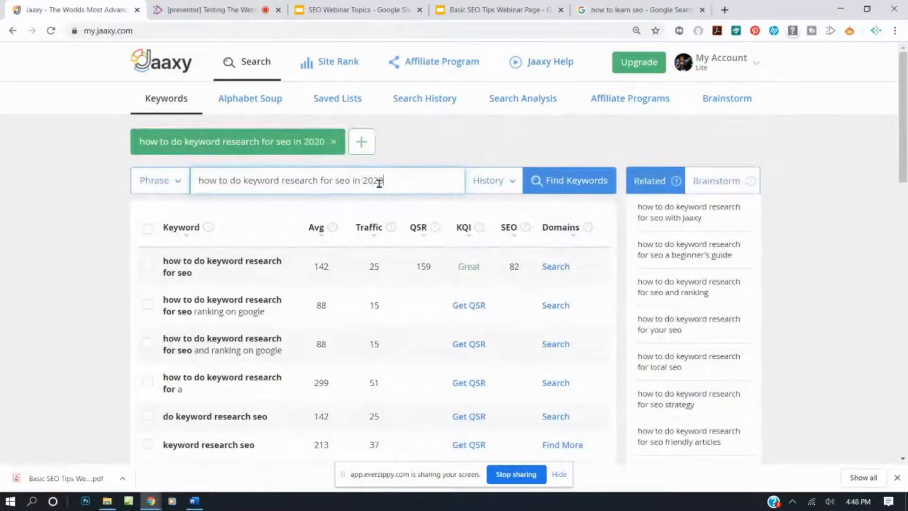
{"action": "key", "text": "Return"}
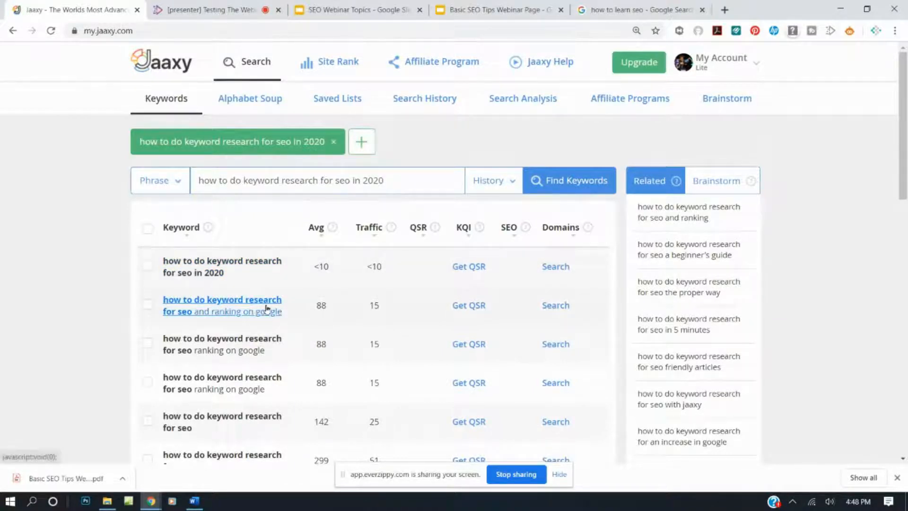
- Search the suggested keyword "how to do keyword research for seo and ranking on google" and retrieve its QSR figure
{"action": "left_click", "coordinate": [238, 313]}
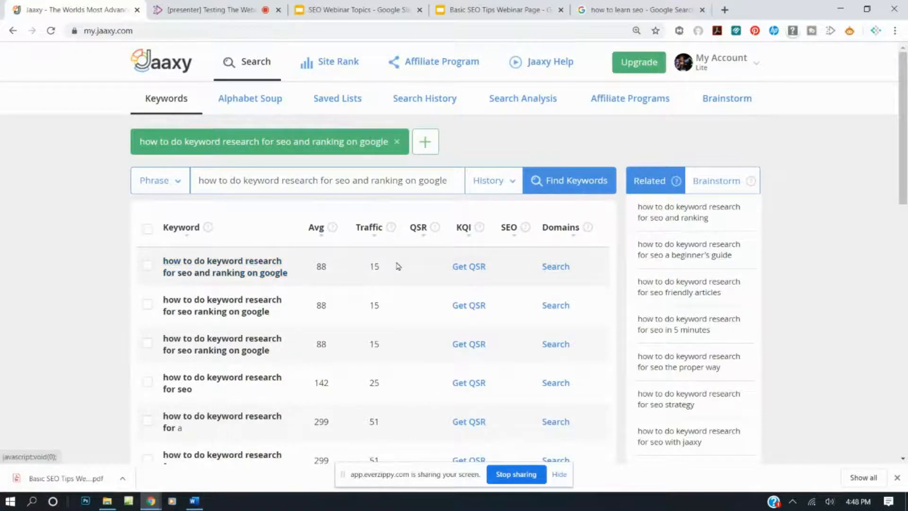
{"action": "left_click", "coordinate": [467, 267]}
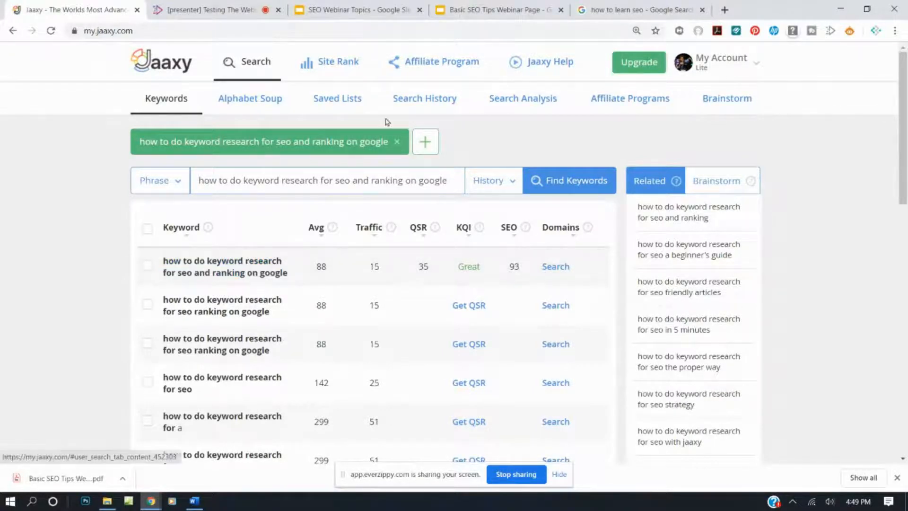
- Replace the Google results page with the website bestseoclass.com
{"action": "left_click", "coordinate": [637, 11]}
{"action": "left_click", "coordinate": [580, 27]}
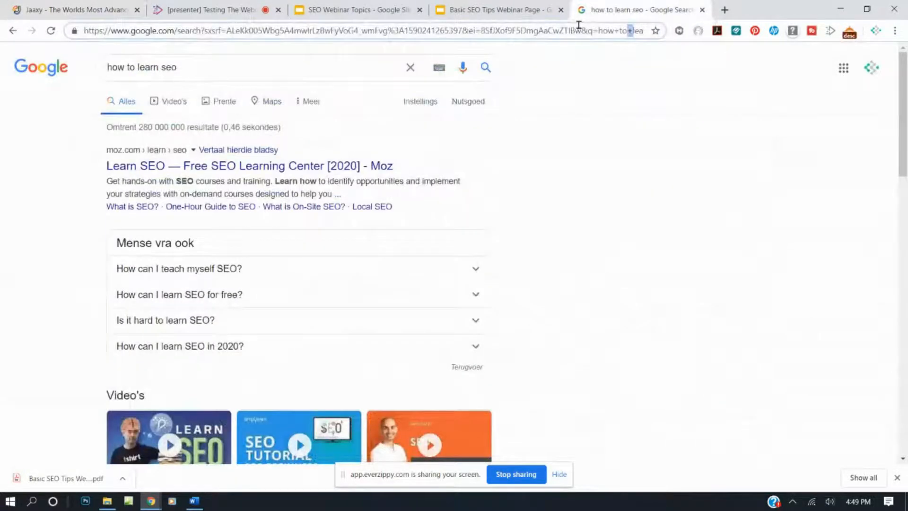
{"action": "right_click", "coordinate": [579, 26]}
{"action": "left_click", "coordinate": [566, 33]}
{"action": "triple_click", "coordinate": [566, 34]}
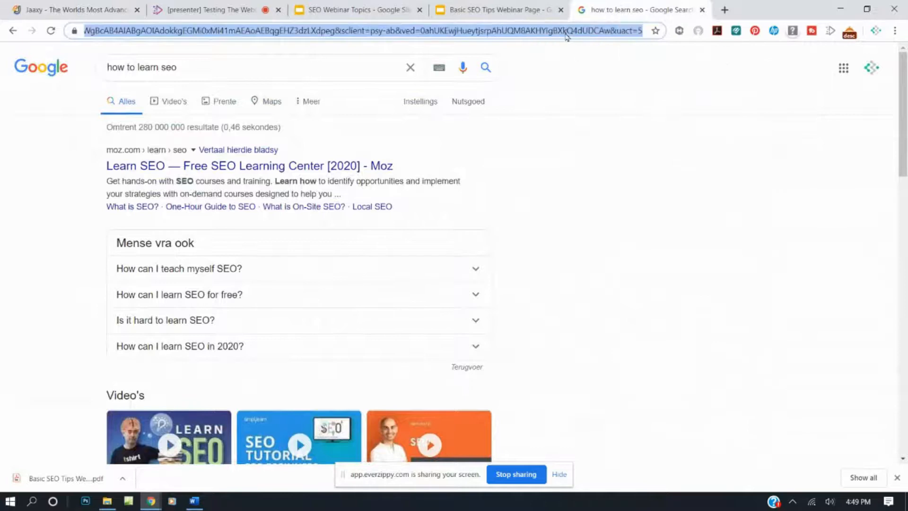
{"action": "type", "text": "bestseoclass.com"}
{"action": "key", "text": "Return"}
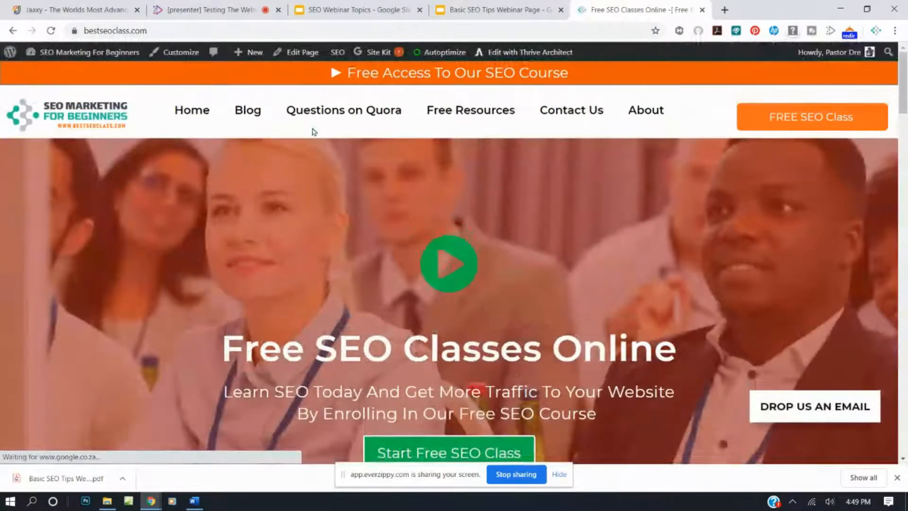
- Open the site's WordPress dashboard, go to its list of posts and start a new post
{"action": "mouse_move", "coordinate": [51, 53]}
{"action": "left_click", "coordinate": [51, 74]}
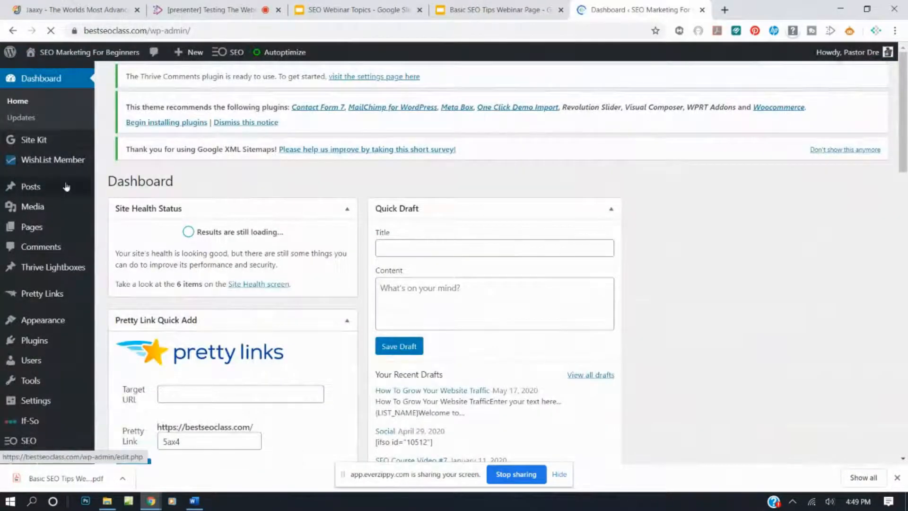
{"action": "mouse_move", "coordinate": [31, 186]}
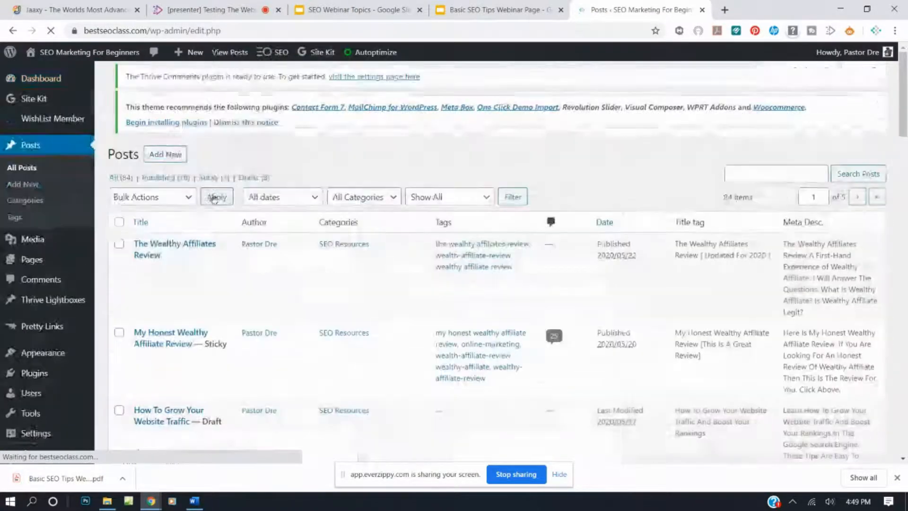
{"action": "left_click", "coordinate": [119, 10]}
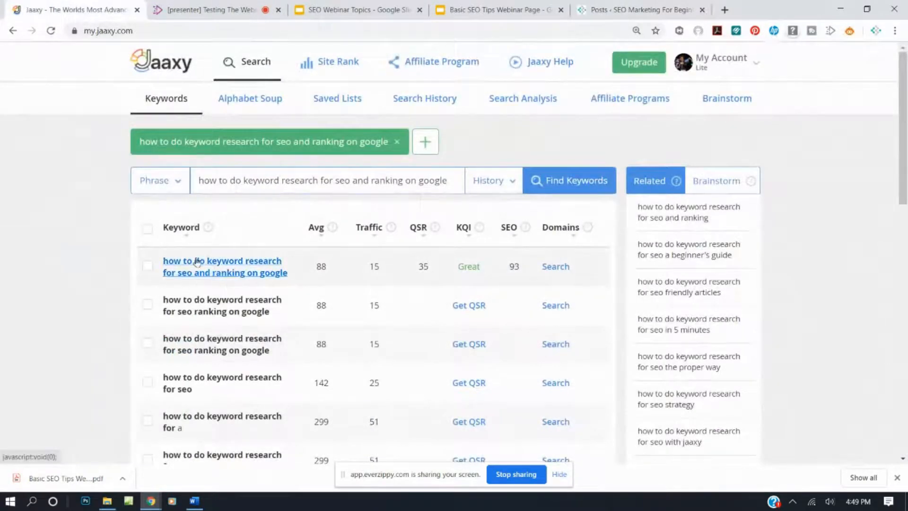
{"action": "left_click", "coordinate": [638, 9]}
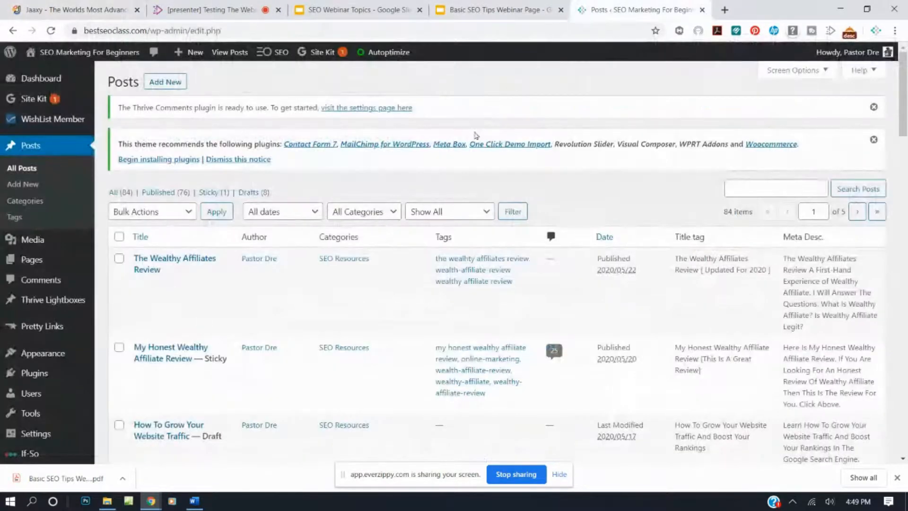
{"action": "left_click", "coordinate": [167, 83]}
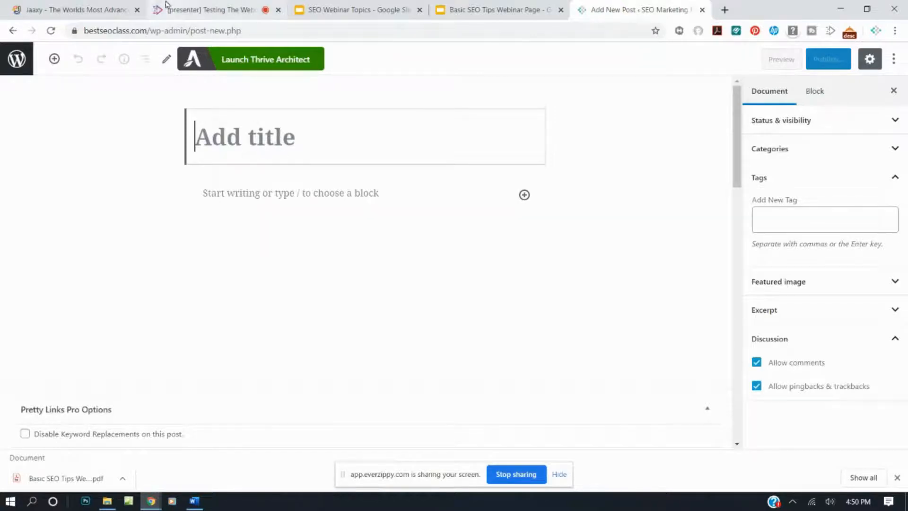
- Copy the keyword "how to do keyword research for seo and ranking on google" from Jaaxy into the new WordPress post's title
{"action": "left_click", "coordinate": [120, 10]}
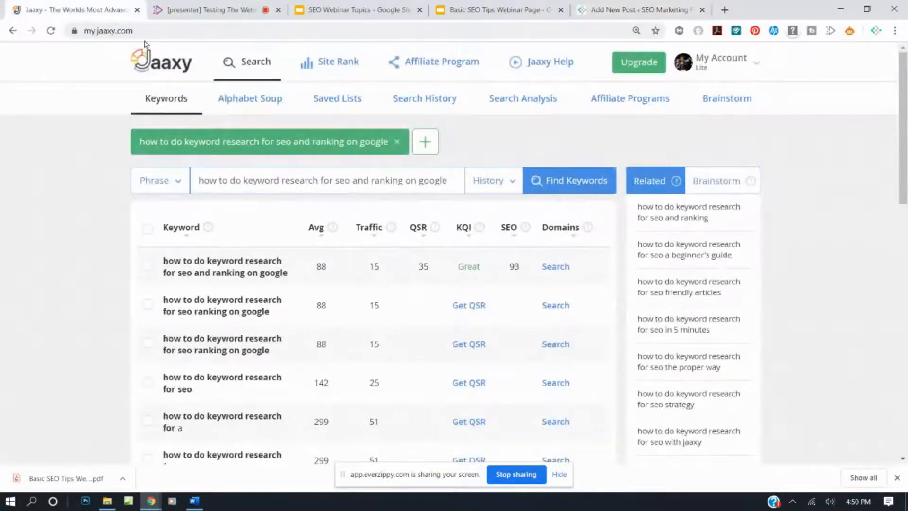
{"action": "left_click_drag", "start_coordinate": [284, 272], "coordinate": [162, 268]}
{"action": "key", "text": "ctrl+c"}
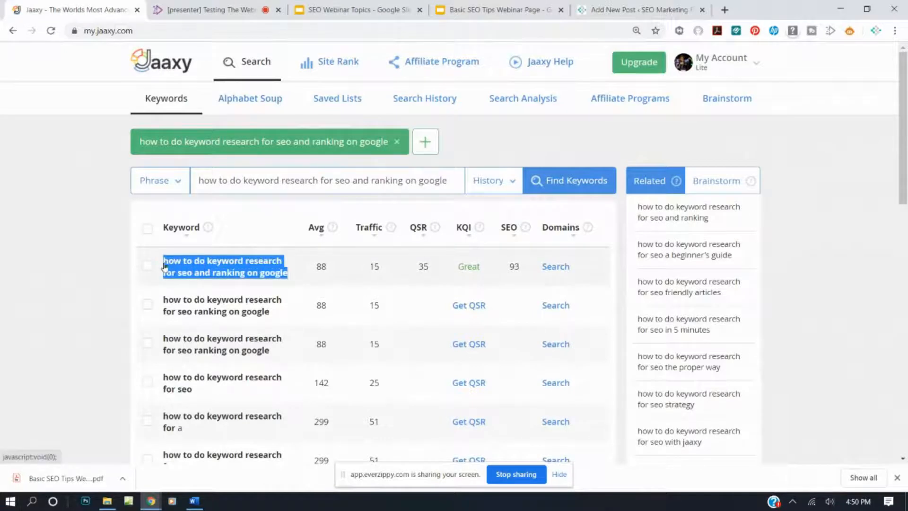
{"action": "left_click", "coordinate": [638, 10]}
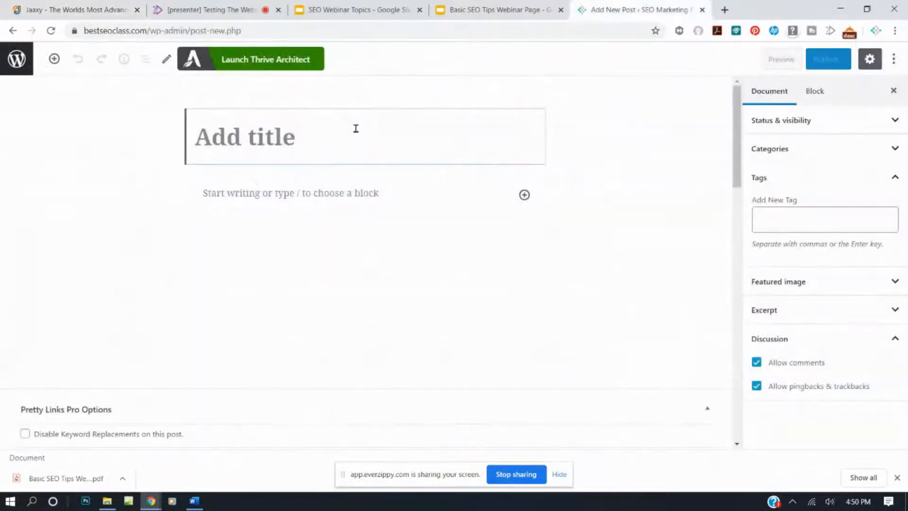
{"action": "key", "text": "ctrl+v"}
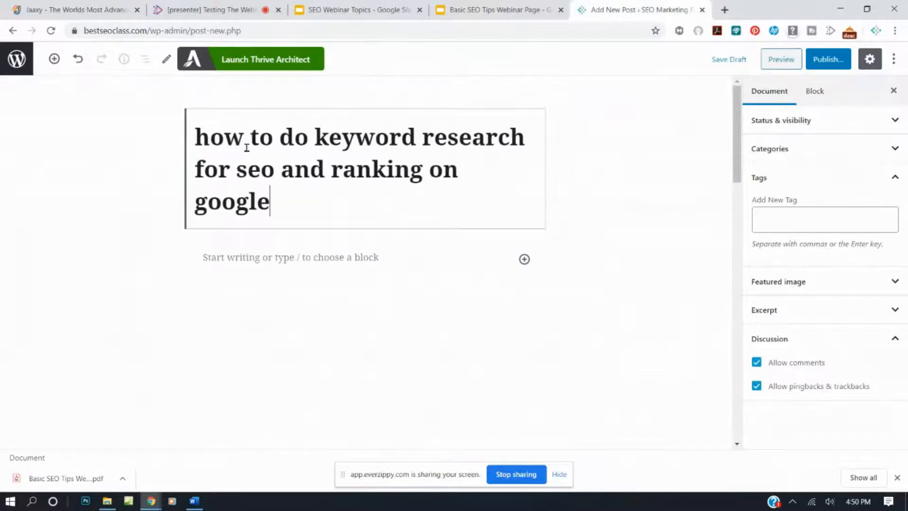
- Capitalize the first letters of the title words "How To Do Keyword Research For"
{"action": "left_click", "coordinate": [209, 137]}
{"action": "key", "text": "BackSpace"}
{"action": "type", "text": "H"}
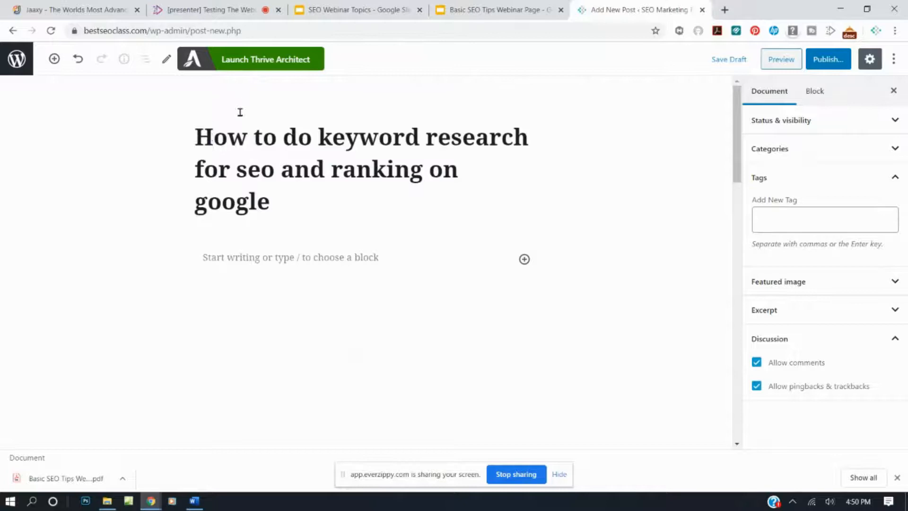
{"action": "left_click", "coordinate": [261, 138]}
{"action": "key", "text": "BackSpace"}
{"action": "type", "text": "T"}
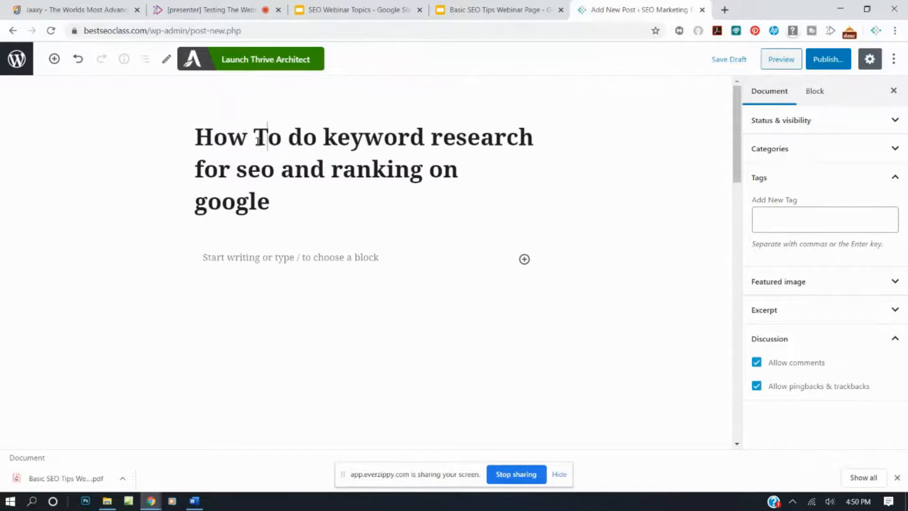
{"action": "left_click", "coordinate": [302, 138]}
{"action": "key", "text": "BackSpace"}
{"action": "type", "text": "D"}
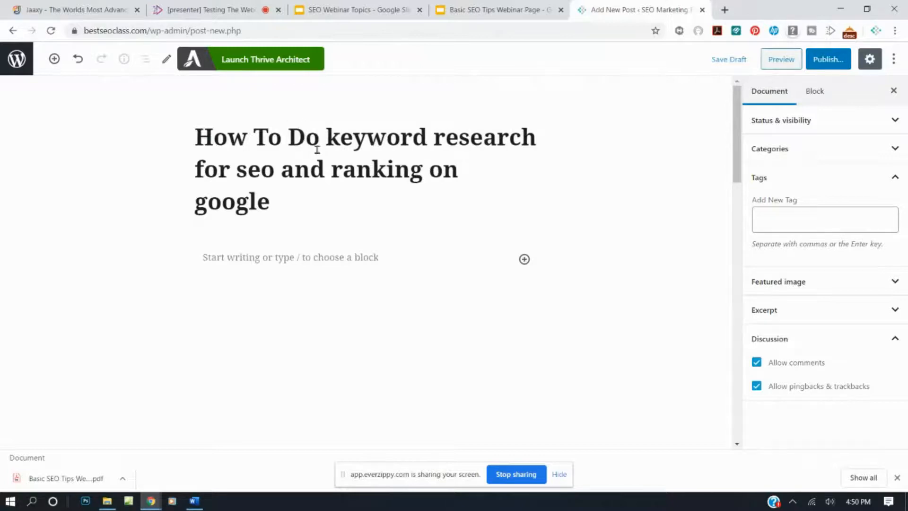
{"action": "left_click", "coordinate": [336, 143]}
{"action": "key", "text": "BackSpace"}
{"action": "type", "text": "K"}
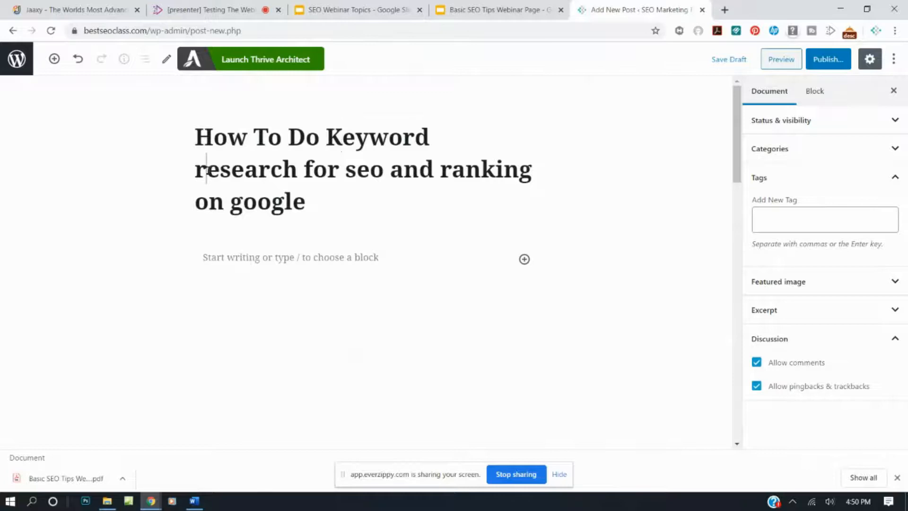
{"action": "key", "text": "BackSpace"}
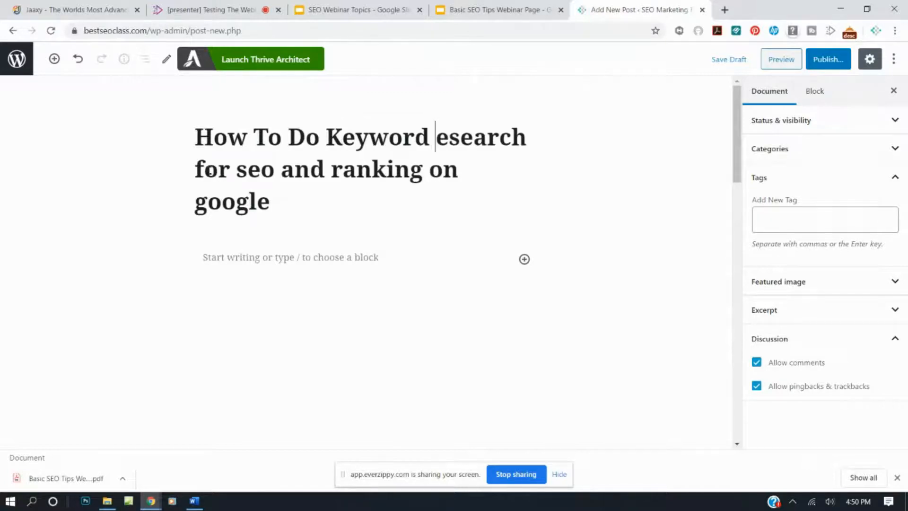
{"action": "type", "text": "R"}
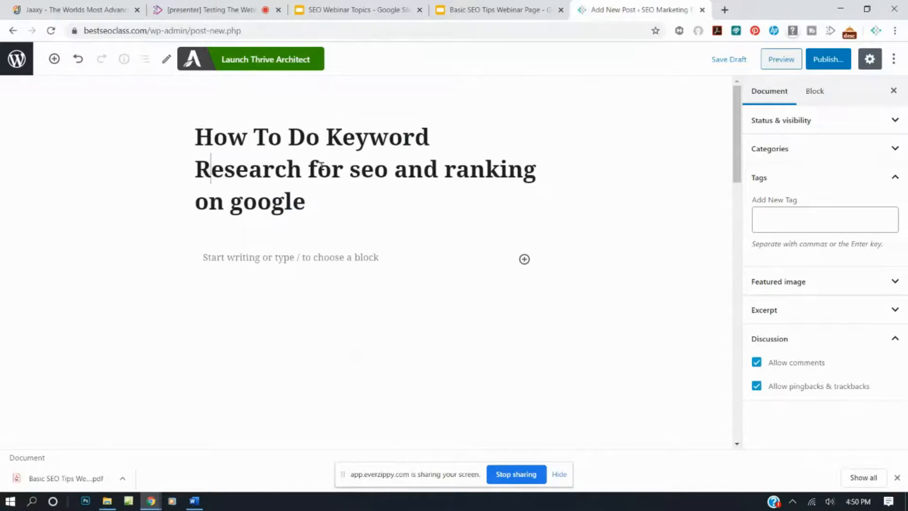
{"action": "key", "text": "BackSpace"}
{"action": "type", "text": "F"}
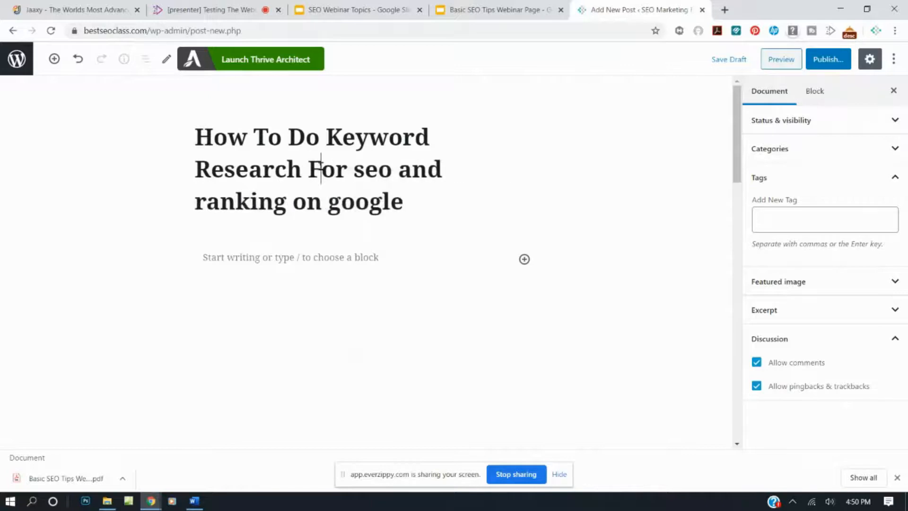
- Replace "seo" with "SEO" in the post title
{"action": "left_click", "coordinate": [365, 169]}
{"action": "key", "text": "Delete"}
{"action": "key", "text": "Delete"}
{"action": "key", "text": "BackSpace"}
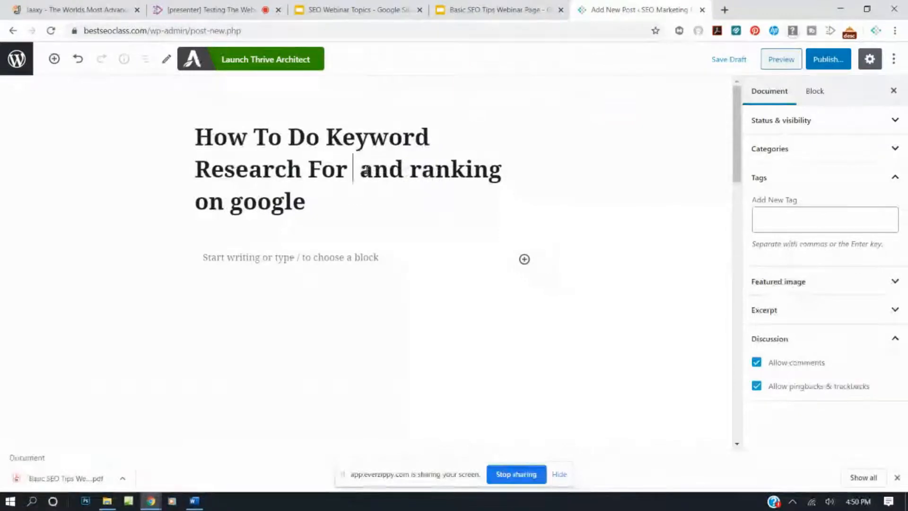
{"action": "type", "text": "SEO"}
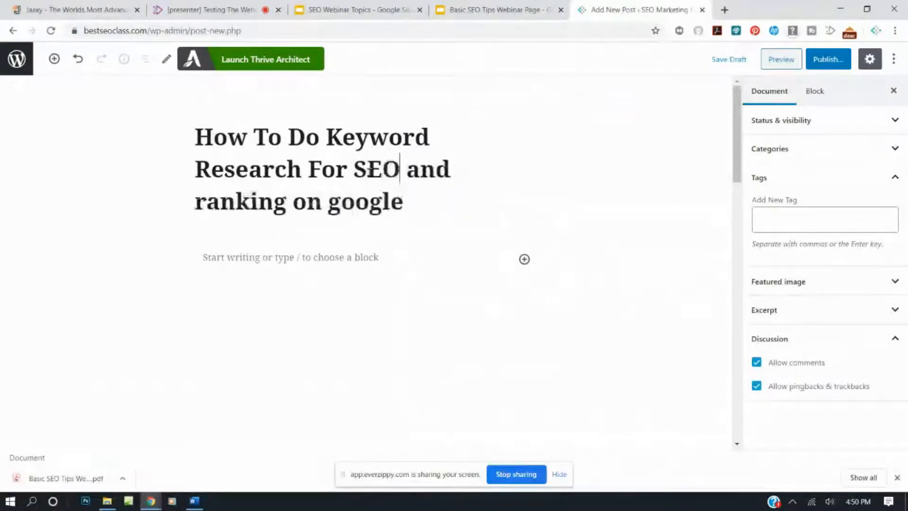
- Capitalize "Ranking" and "Google" in the post title and save the post as a draft
{"action": "left_click", "coordinate": [206, 201]}
{"action": "key", "text": "BackSpace"}
{"action": "type", "text": "R"}
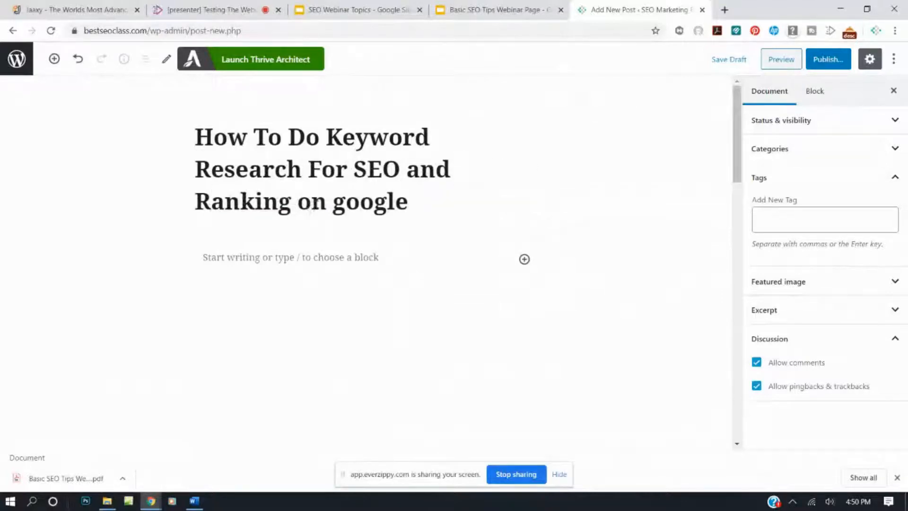
{"action": "left_click", "coordinate": [343, 204]}
{"action": "key", "text": "BackSpace"}
{"action": "type", "text": "G"}
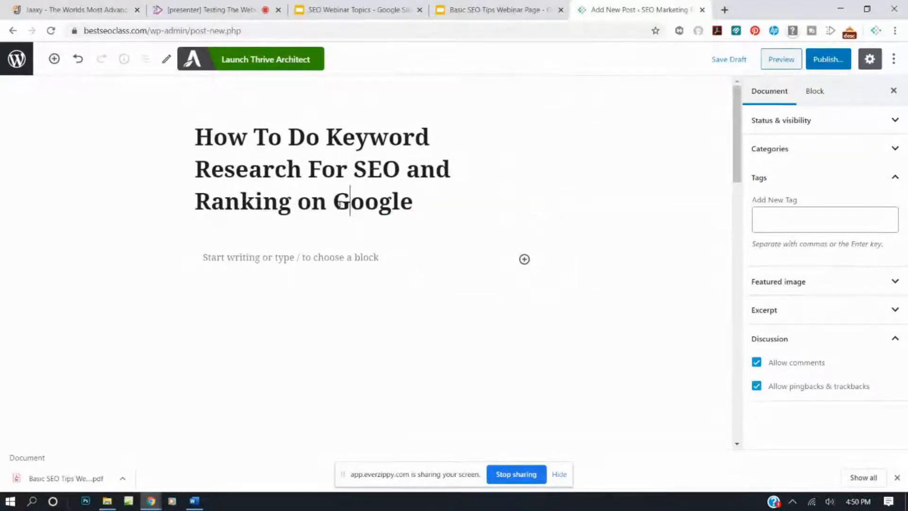
{"action": "left_click", "coordinate": [721, 61]}
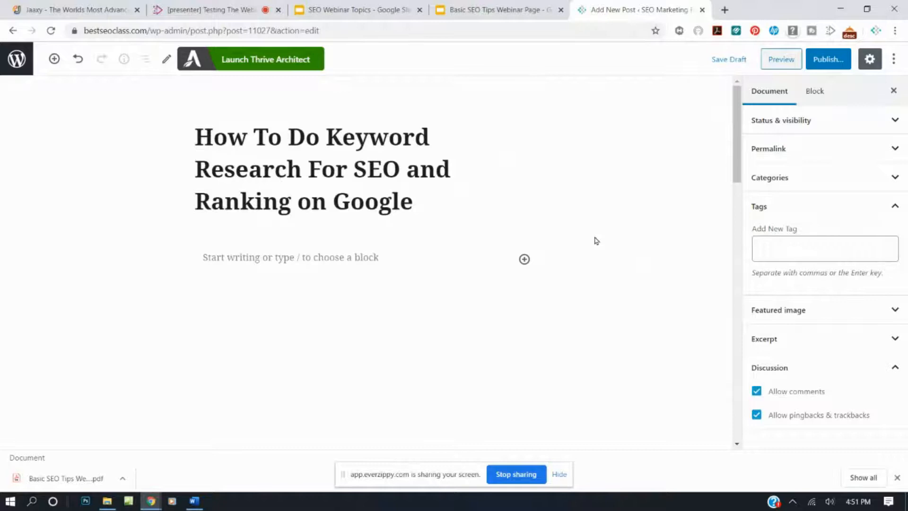
- Review the SEO title, meta description and Google snippet preview settings below the post content
{"action": "scroll", "coordinate": [592, 225], "scroll_direction": "down", "scroll_amount": 2}
{"action": "scroll", "coordinate": [597, 213], "scroll_direction": "up", "scroll_amount": 2}
{"action": "scroll", "coordinate": [613, 195], "scroll_direction": "down", "scroll_amount": 2}
{"action": "scroll", "coordinate": [613, 195], "scroll_direction": "down", "scroll_amount": 8}
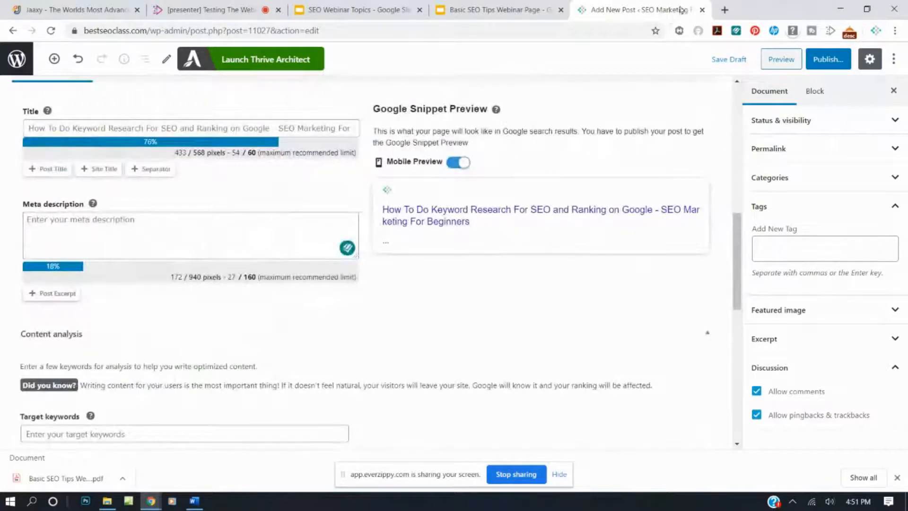
- Open google.com in a new tab, search for "how to do keyword research for seo and ranking on google" and look through the results
{"action": "left_click", "coordinate": [725, 9]}
{"action": "left_click", "coordinate": [585, 30]}
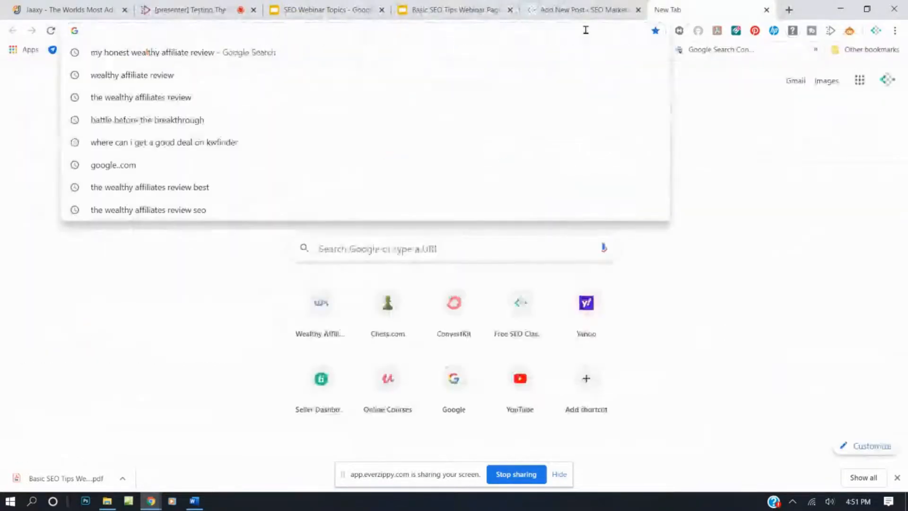
{"action": "type", "text": "google.com"}
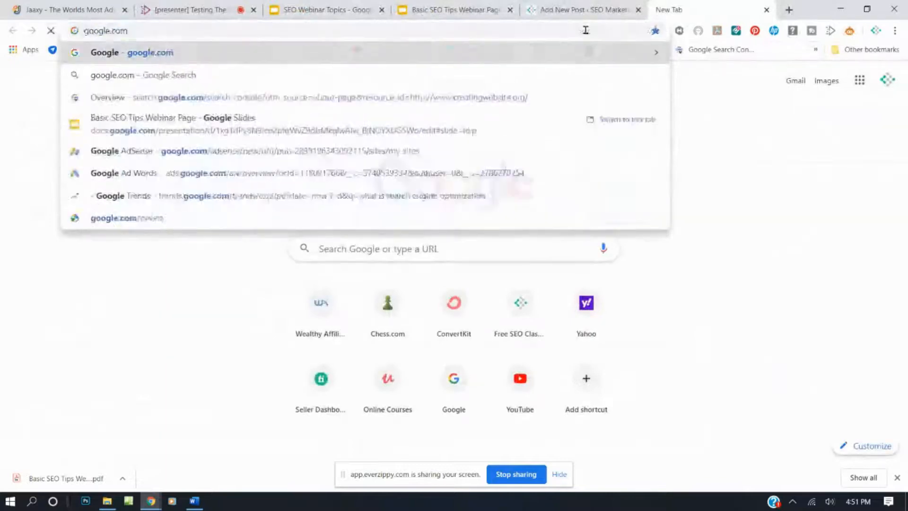
{"action": "key", "text": "Return"}
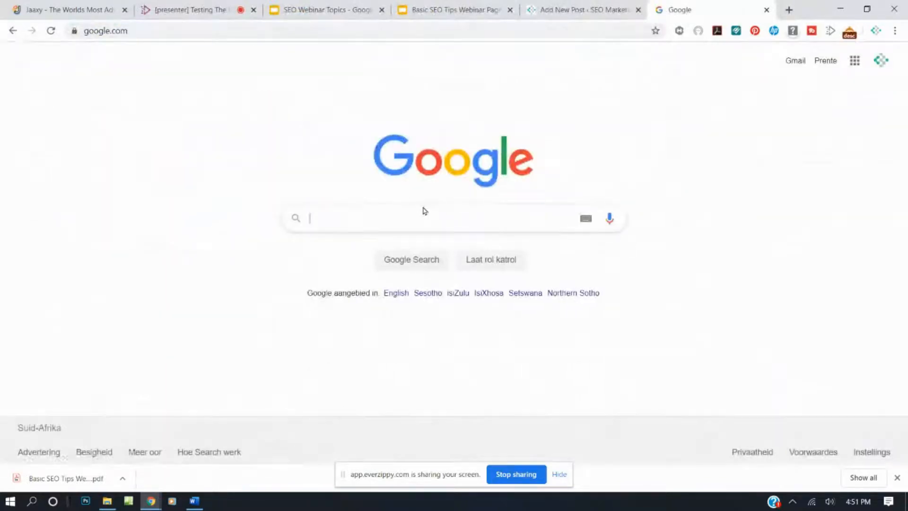
{"action": "key", "text": "ctrl+v"}
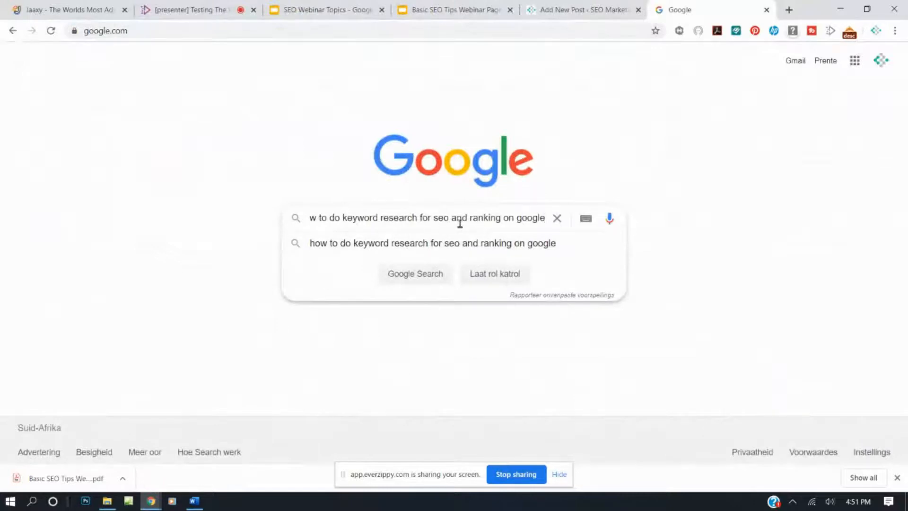
{"action": "key", "text": "Return"}
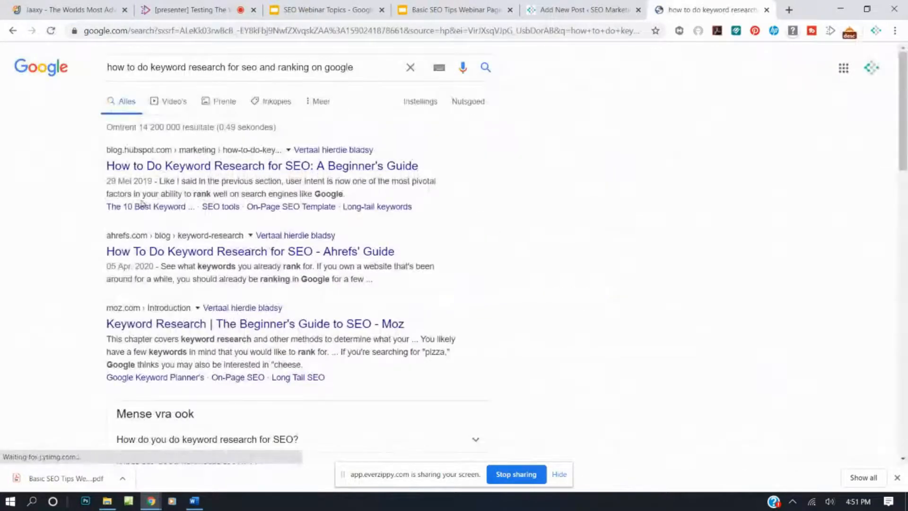
{"action": "scroll", "coordinate": [199, 347], "scroll_direction": "down", "scroll_amount": 2}
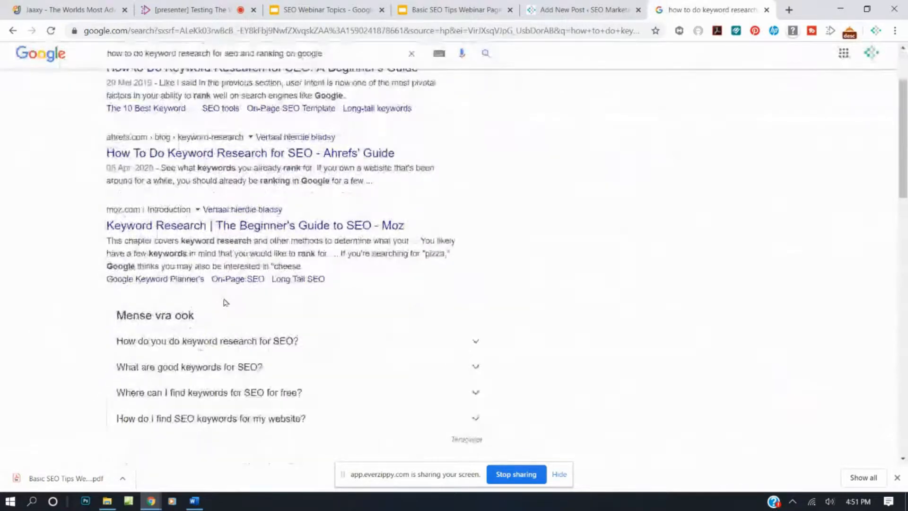
{"action": "scroll", "coordinate": [258, 165], "scroll_direction": "down", "scroll_amount": 9}
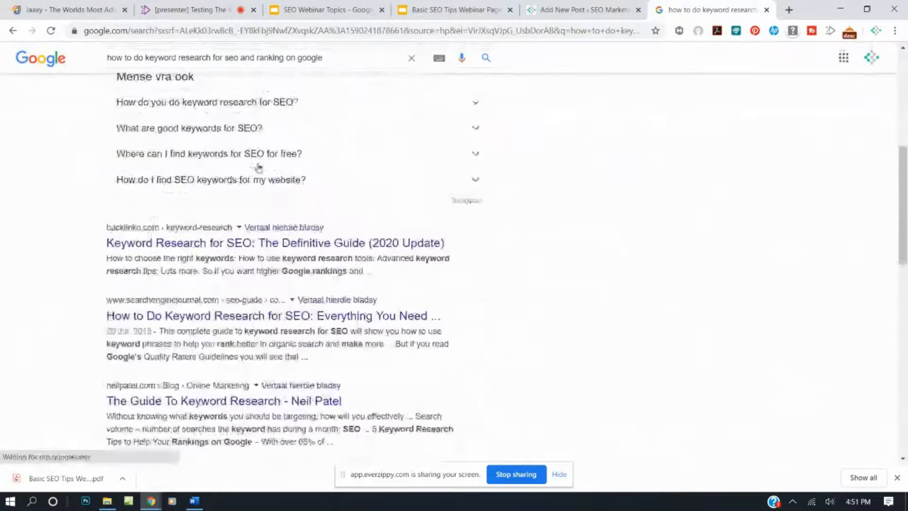
{"action": "scroll", "coordinate": [257, 172], "scroll_direction": "up", "scroll_amount": 7}
{"action": "scroll", "coordinate": [263, 209], "scroll_direction": "up", "scroll_amount": 4}
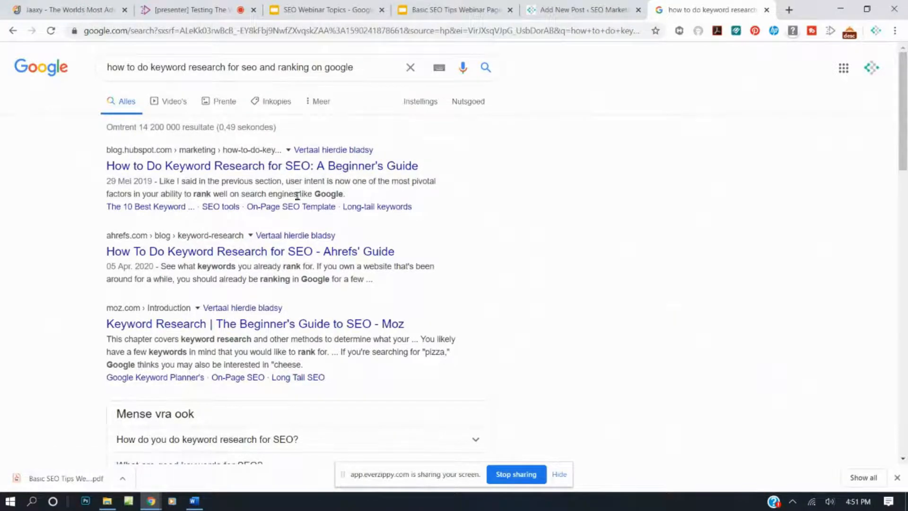
- Return to the WordPress post and examine its headline and its SEO title and meta description fields
{"action": "left_click", "coordinate": [539, 19]}
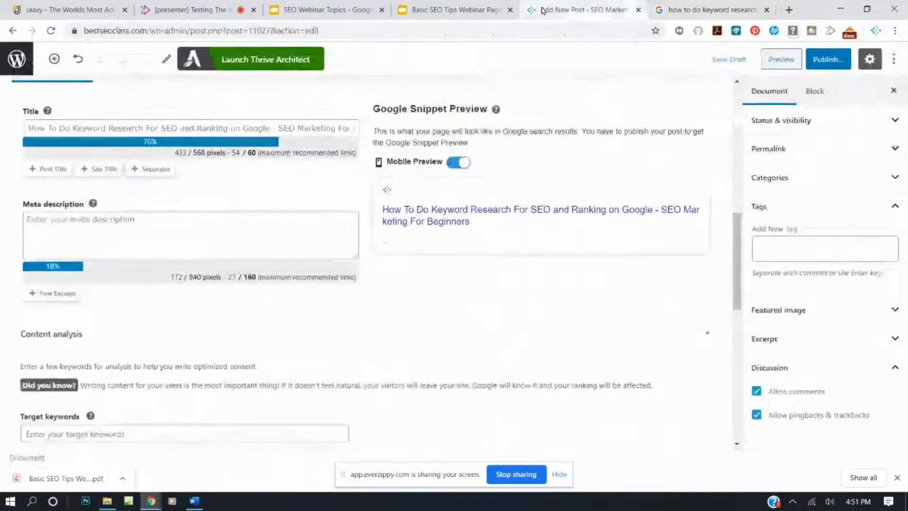
{"action": "scroll", "coordinate": [312, 144], "scroll_direction": "up", "scroll_amount": 10}
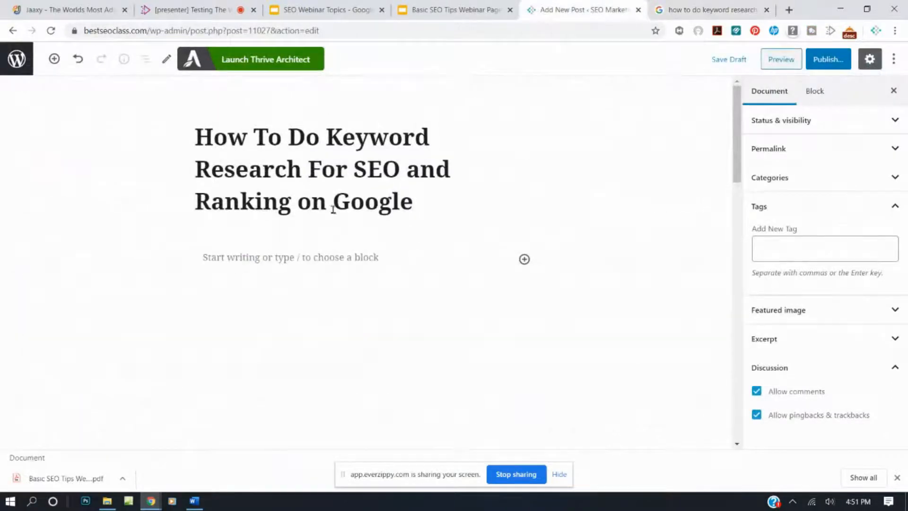
{"action": "scroll", "coordinate": [333, 208], "scroll_direction": "down", "scroll_amount": 10}
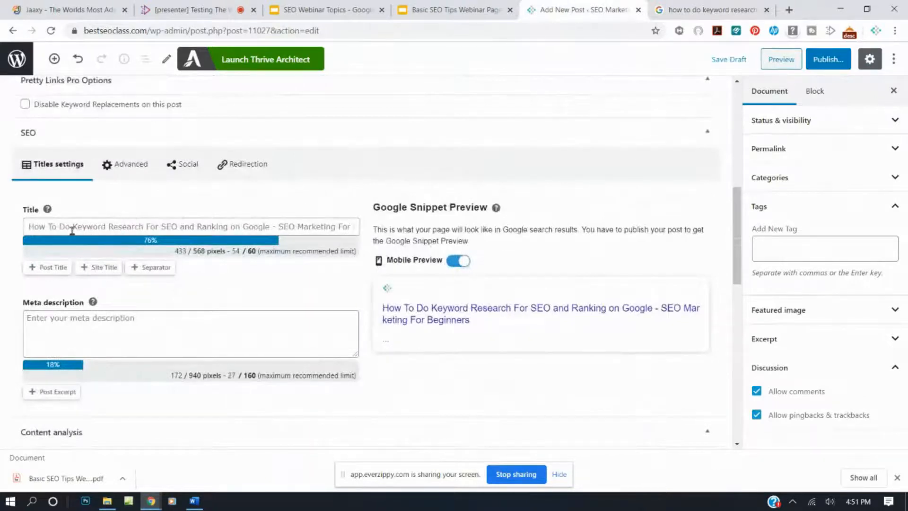
{"action": "left_click", "coordinate": [72, 231]}
{"action": "left_click", "coordinate": [122, 319]}
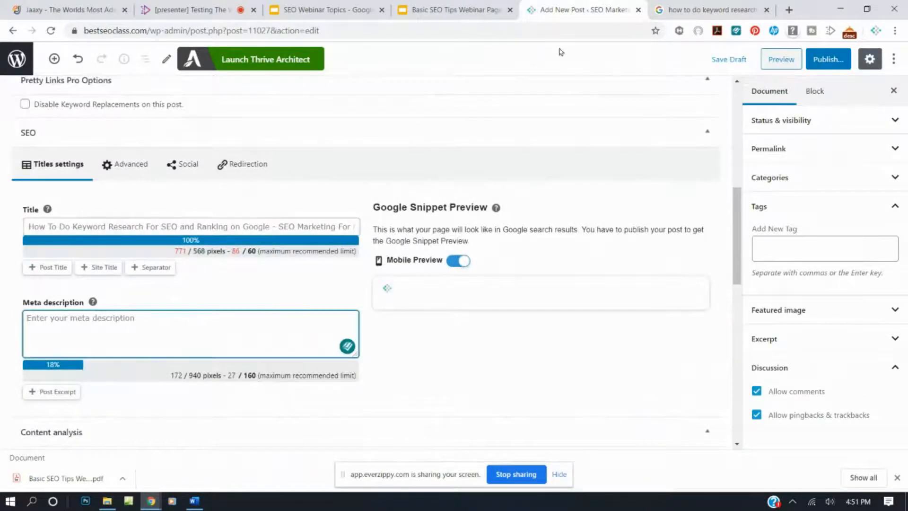
- Compare the titles and descriptions in the Google results with the post's SEO title and meta description fields
{"action": "left_click", "coordinate": [695, 10]}
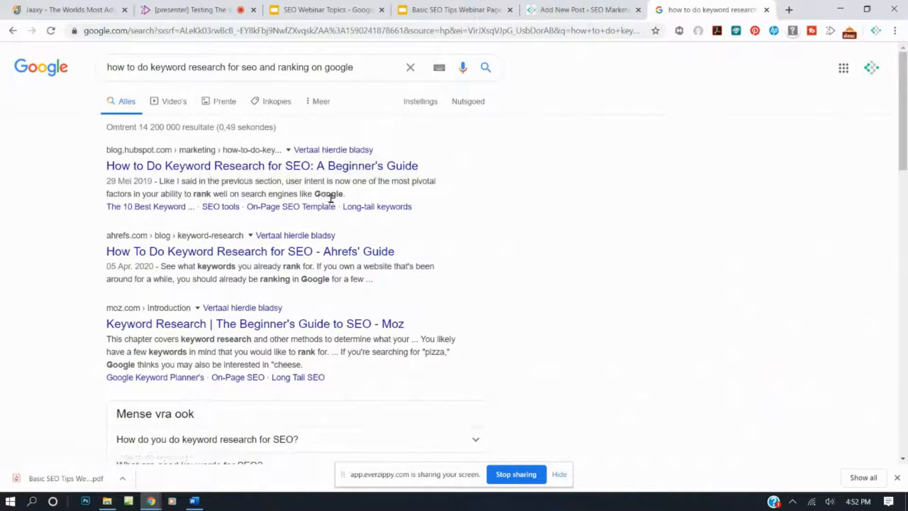
{"action": "scroll", "coordinate": [331, 197], "scroll_direction": "down", "scroll_amount": 2}
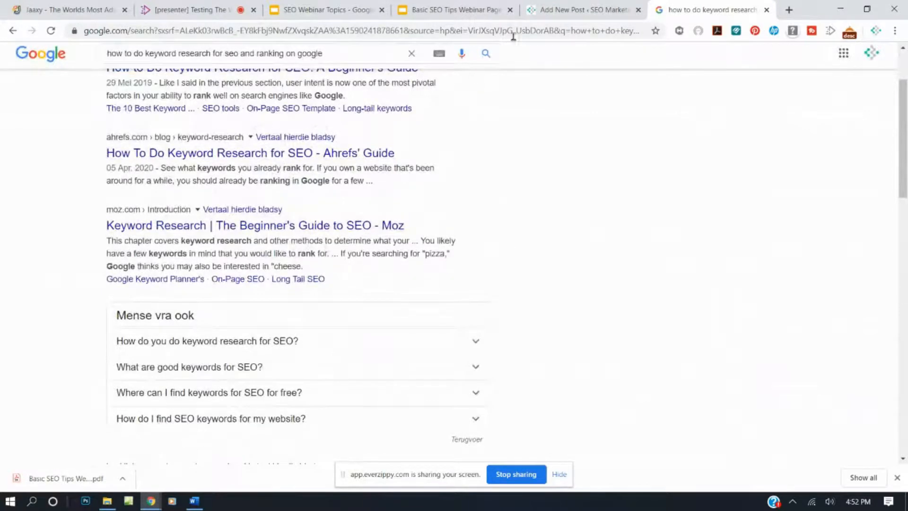
{"action": "left_click", "coordinate": [558, 10]}
{"action": "left_click", "coordinate": [205, 229]}
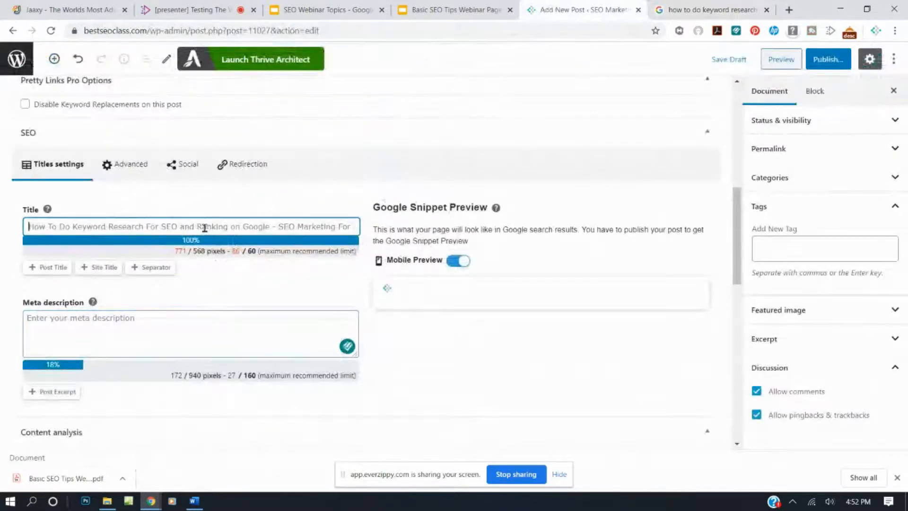
{"action": "left_click", "coordinate": [183, 348]}
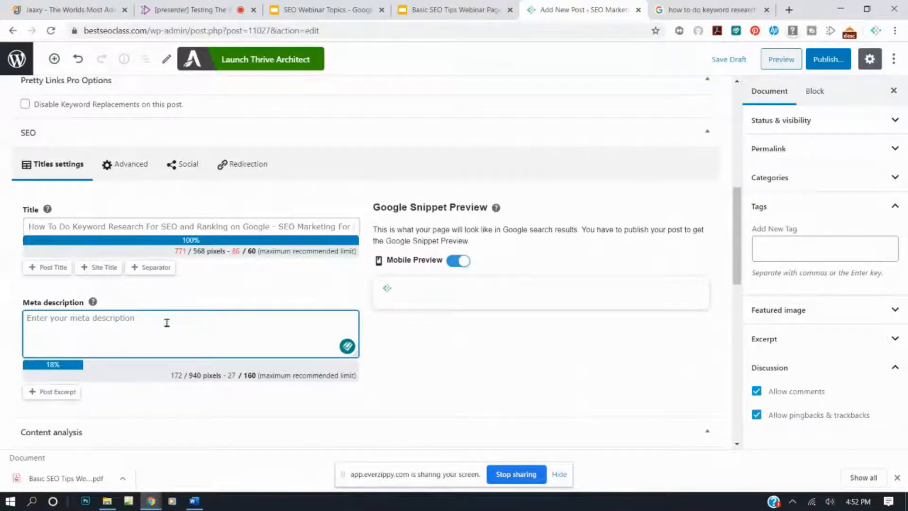
{"action": "left_click", "coordinate": [156, 222]}
{"action": "left_click", "coordinate": [164, 339]}
{"action": "left_click", "coordinate": [707, 10]}
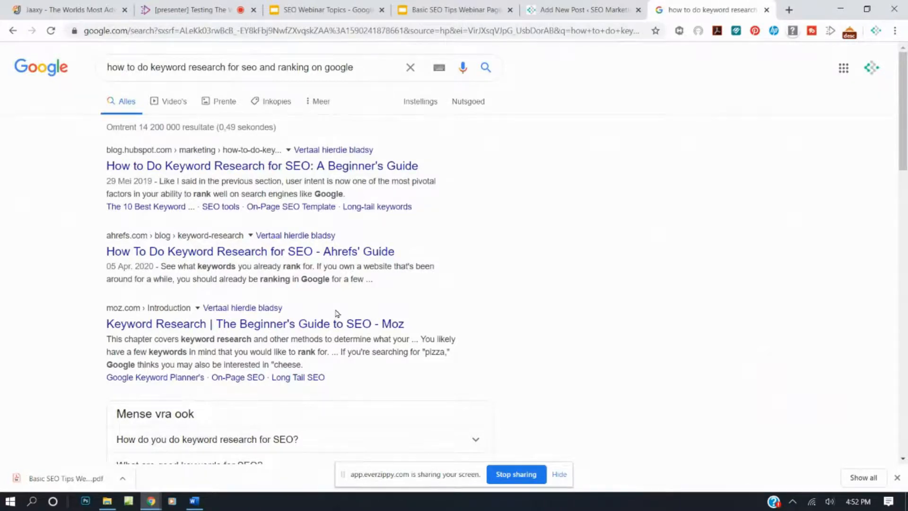
{"action": "left_click", "coordinate": [587, 10]}
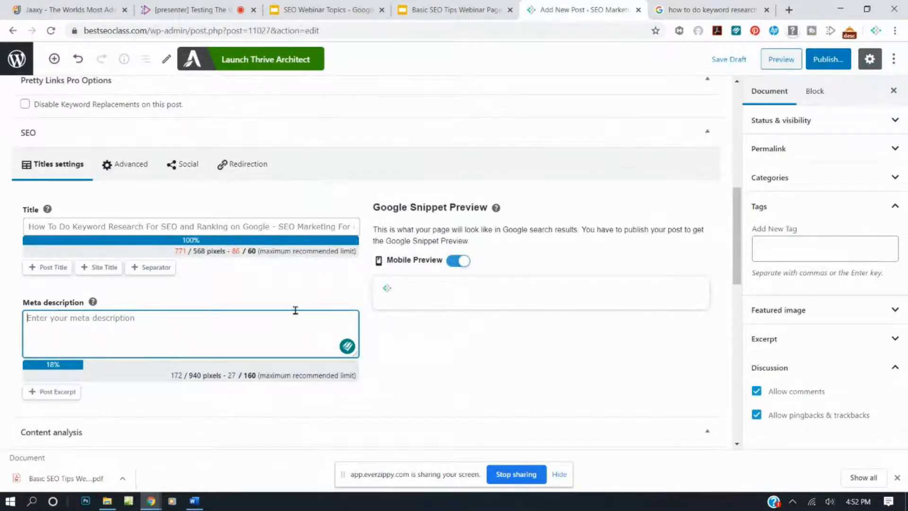
{"action": "left_click", "coordinate": [696, 10]}
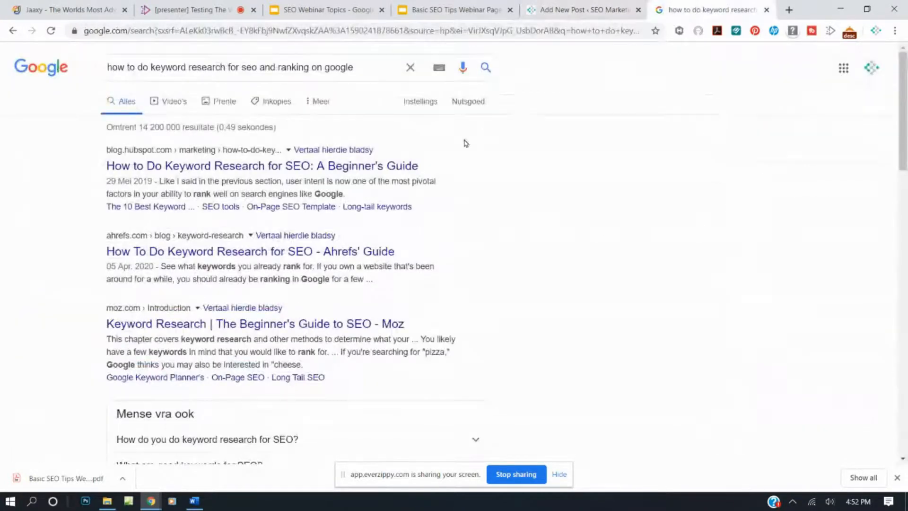
- Fill the post's SEO title with its headline, "How To Do Keyword Research For SEO and Ranking on Google"
{"action": "left_click", "coordinate": [218, 228]}
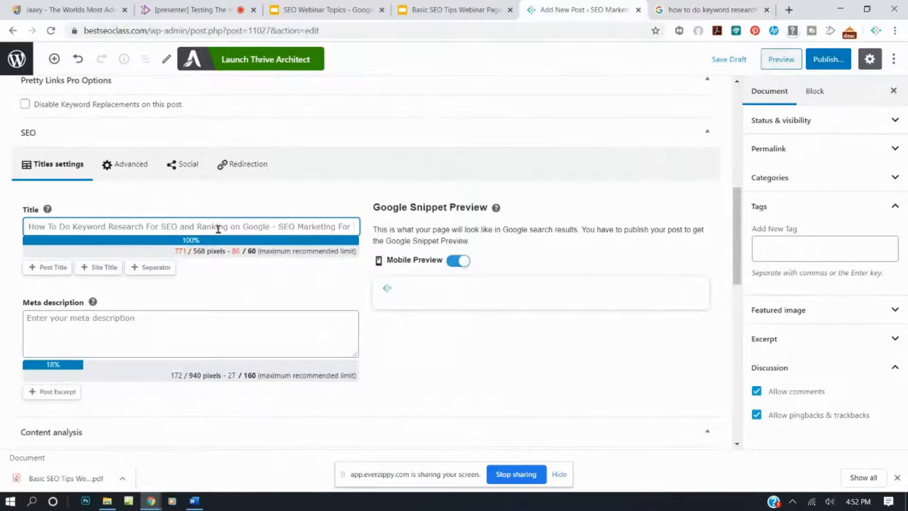
{"action": "type", "text": "how to do keyword research for seo and ranking on google"}
{"action": "scroll", "coordinate": [281, 229], "scroll_direction": "up", "scroll_amount": 8}
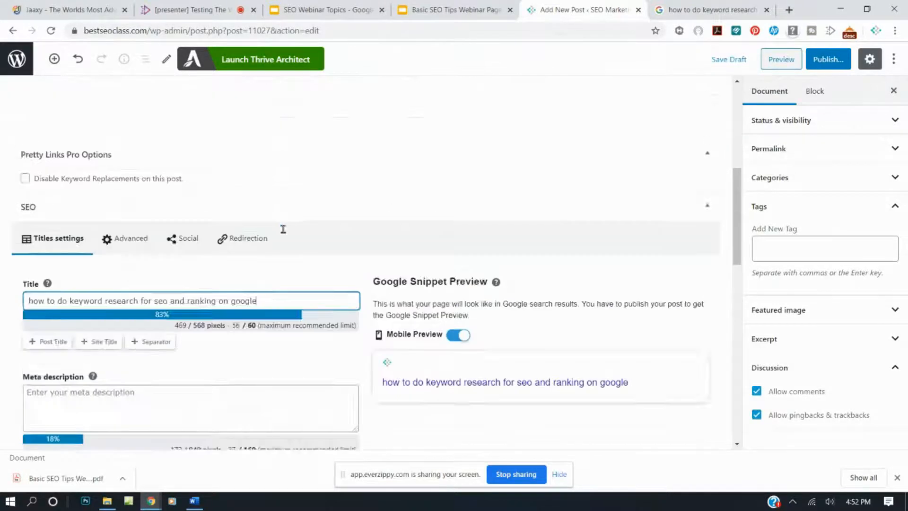
{"action": "left_click_drag", "start_coordinate": [423, 201], "coordinate": [199, 136]}
{"action": "key", "text": "ctrl+c"}
{"action": "scroll", "coordinate": [220, 217], "scroll_direction": "down", "scroll_amount": 10}
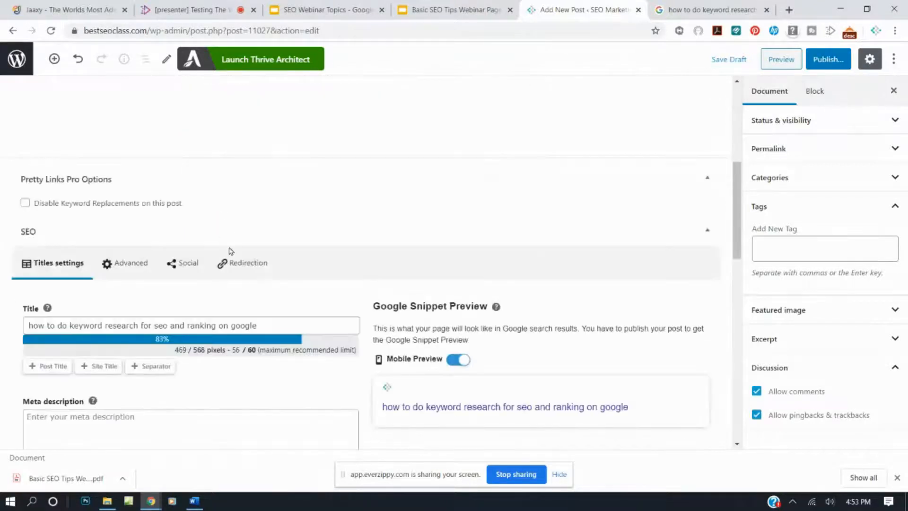
{"action": "left_click_drag", "start_coordinate": [282, 326], "coordinate": [2, 305]}
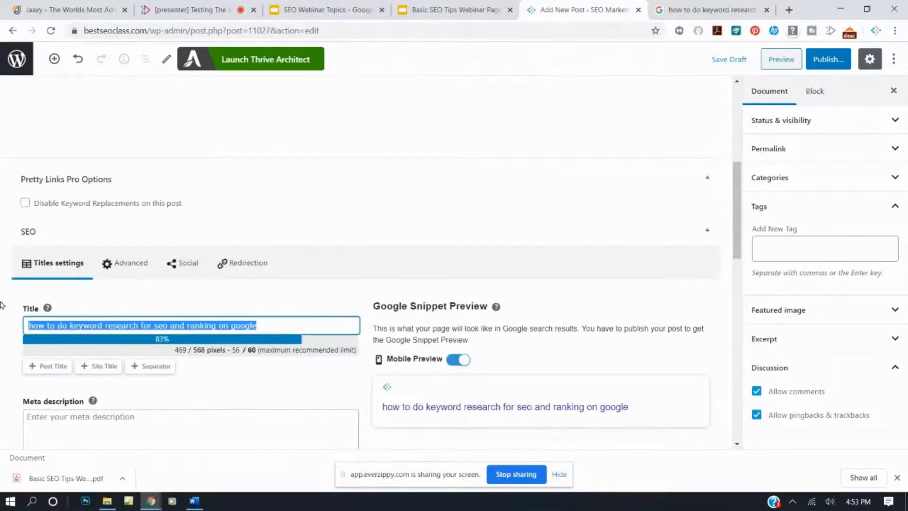
{"action": "key", "text": "ctrl+v"}
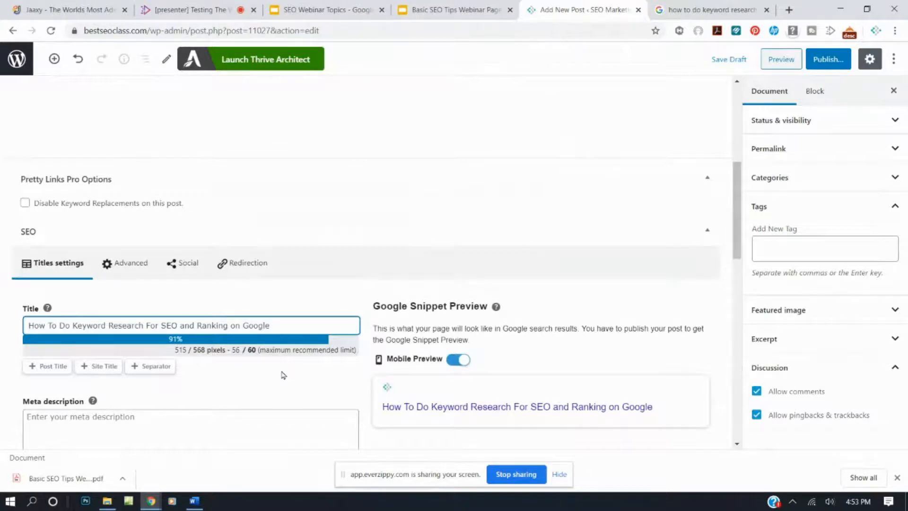
- Compare the SEO title with the post headline and append "2020" to the SEO title
{"action": "scroll", "coordinate": [282, 374], "scroll_direction": "up", "scroll_amount": 10}
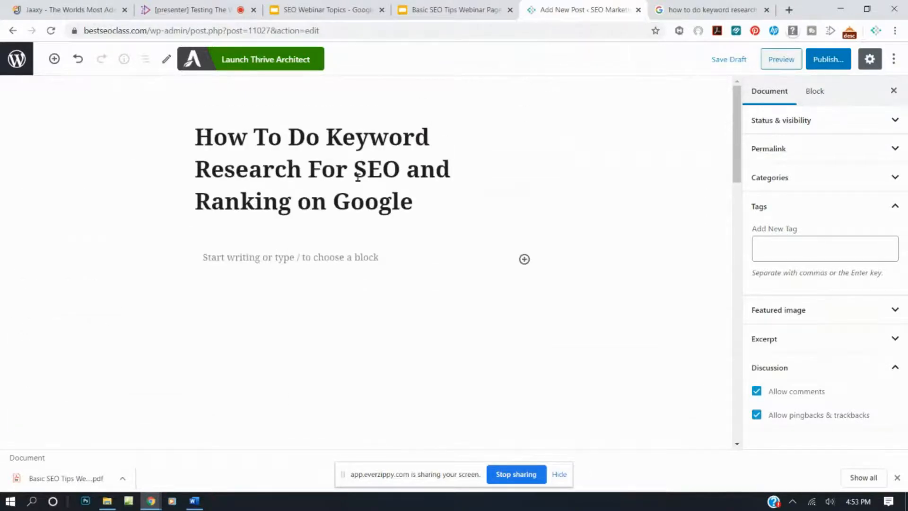
{"action": "scroll", "coordinate": [362, 180], "scroll_direction": "down", "scroll_amount": 10}
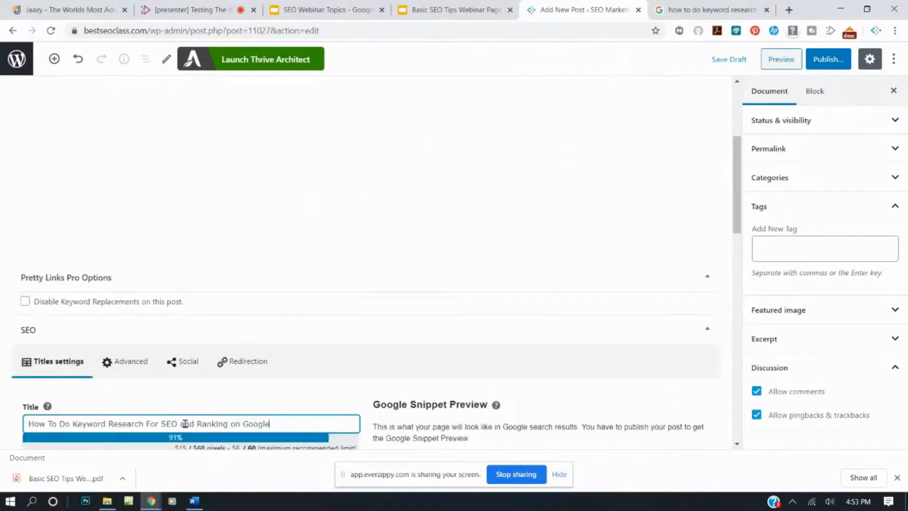
{"action": "scroll", "coordinate": [205, 341], "scroll_direction": "down", "scroll_amount": 2}
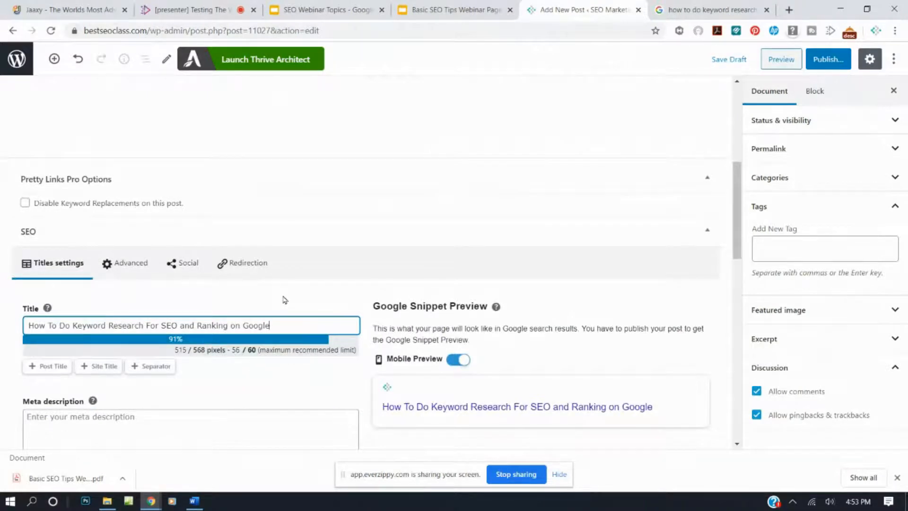
{"action": "scroll", "coordinate": [293, 305], "scroll_direction": "down", "scroll_amount": 2}
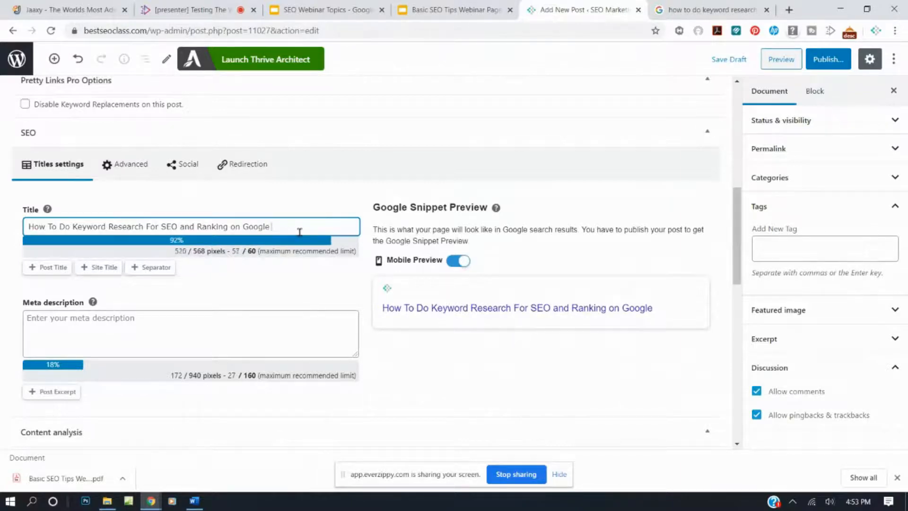
{"action": "type", "text": "2020"}
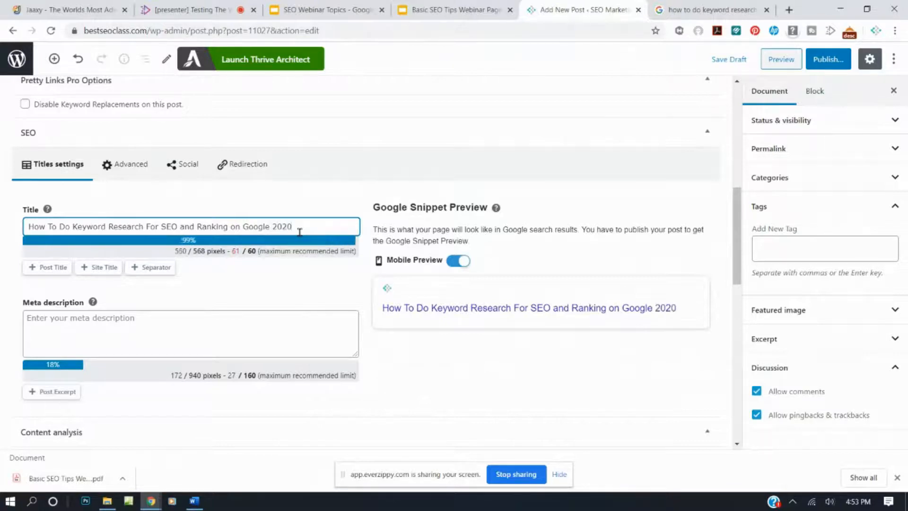
- Remove "2020" from the end of the post's SEO title
{"action": "key", "text": "BackSpace"}
{"action": "key", "text": "BackSpace"}
{"action": "key", "text": "BackSpace"}
{"action": "key", "text": "BackSpace"}
{"action": "key", "text": "BackSpace"}
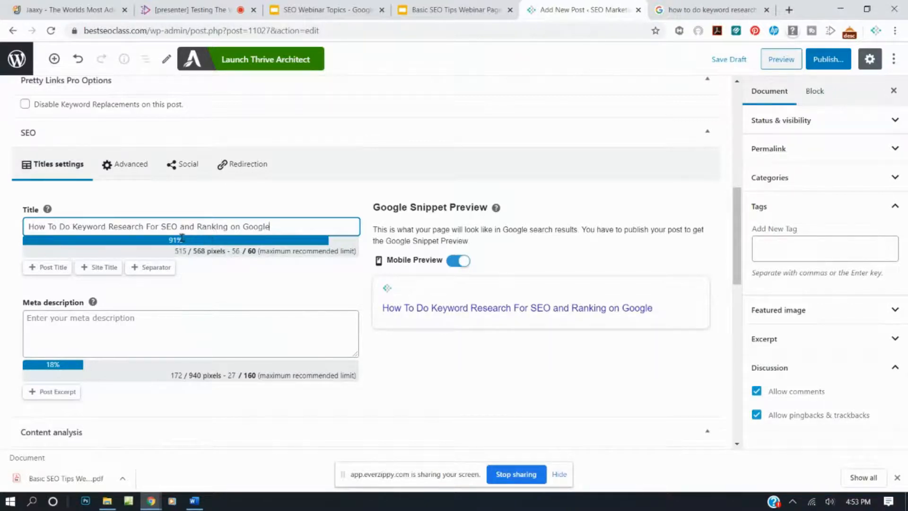
- Try ending the SEO title with "Now" and delete that word again
{"action": "type", "text": "Now"}
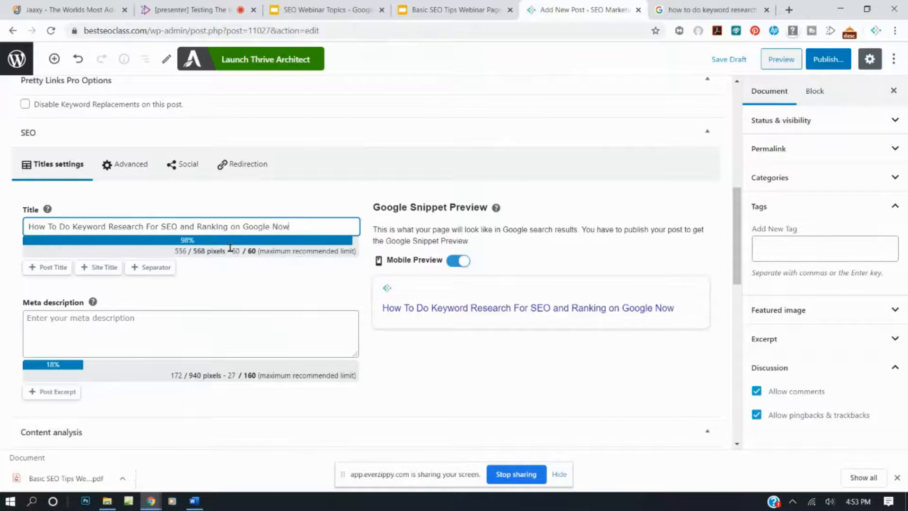
{"action": "key", "text": "BackSpace"}
{"action": "key", "text": "BackSpace"}
{"action": "key", "text": "BackSpace"}
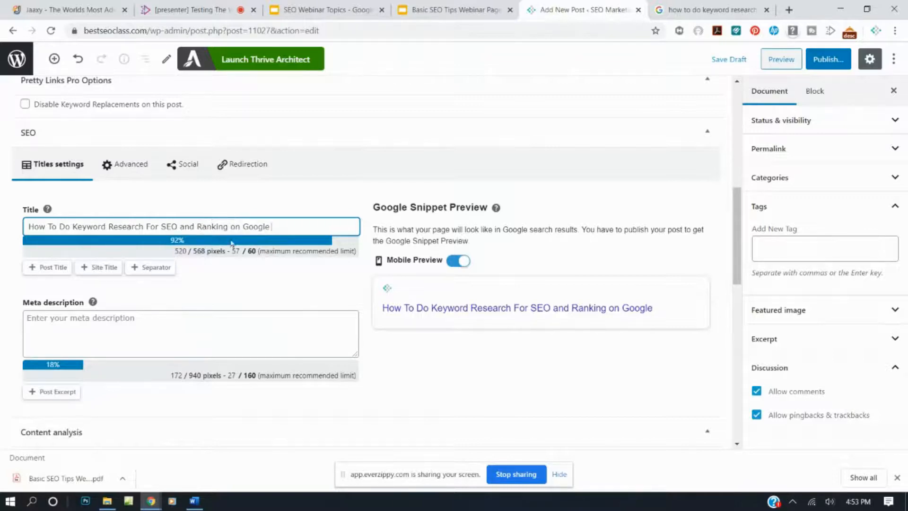
- Return to the Google results and examine how the ranking pages word their titles
{"action": "left_click", "coordinate": [707, 9]}
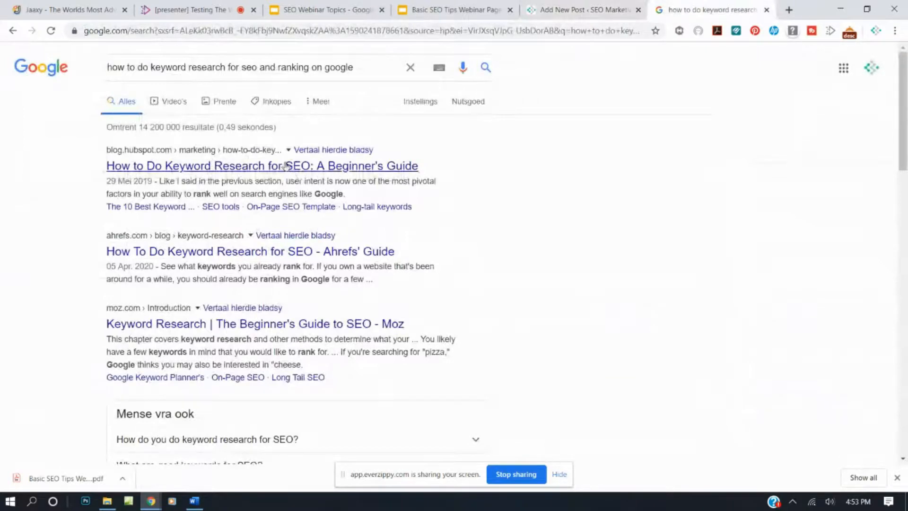
{"action": "scroll", "coordinate": [306, 206], "scroll_direction": "down", "scroll_amount": 6}
{"action": "scroll", "coordinate": [306, 209], "scroll_direction": "up", "scroll_amount": 7}
{"action": "scroll", "coordinate": [307, 208], "scroll_direction": "down", "scroll_amount": 9}
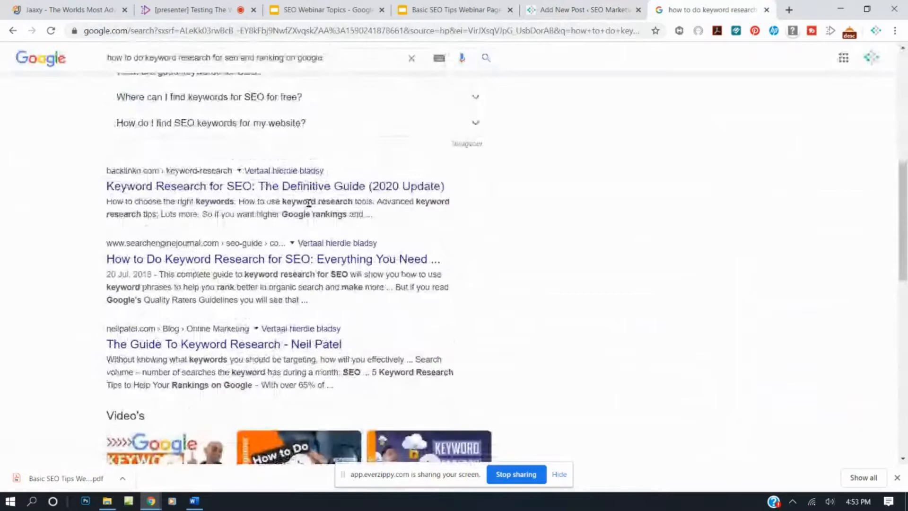
{"action": "scroll", "coordinate": [308, 203], "scroll_direction": "up", "scroll_amount": 8}
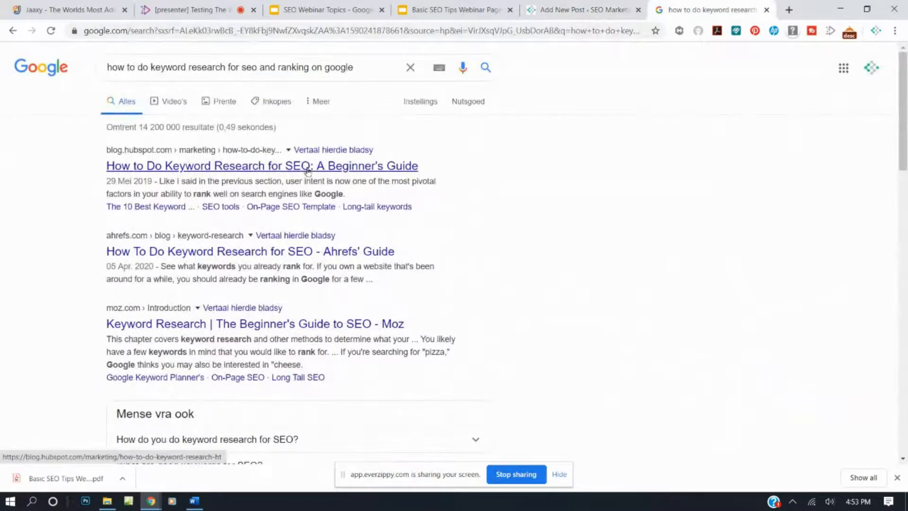
- Return to the WordPress post and save it as a draft
{"action": "left_click", "coordinate": [523, 17]}
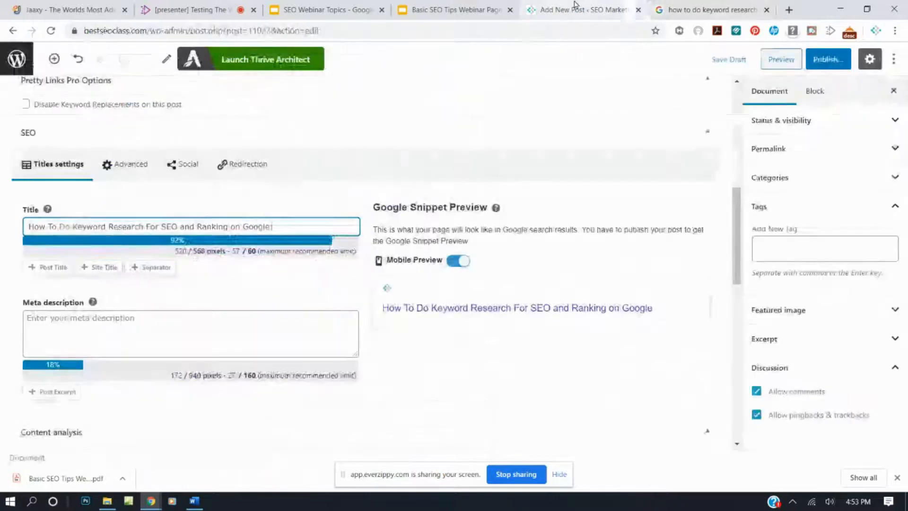
{"action": "left_click", "coordinate": [729, 60]}
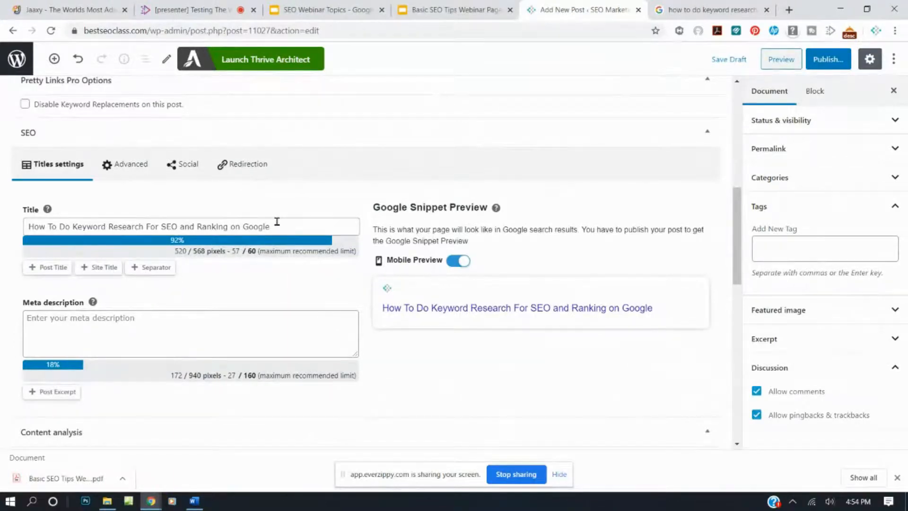
- Check the descriptions in the Google results and fill the post's meta description with "How To Do Keyword Research For SEO and Ranking on Google"
{"action": "left_click", "coordinate": [206, 337]}
{"action": "left_click", "coordinate": [201, 322]}
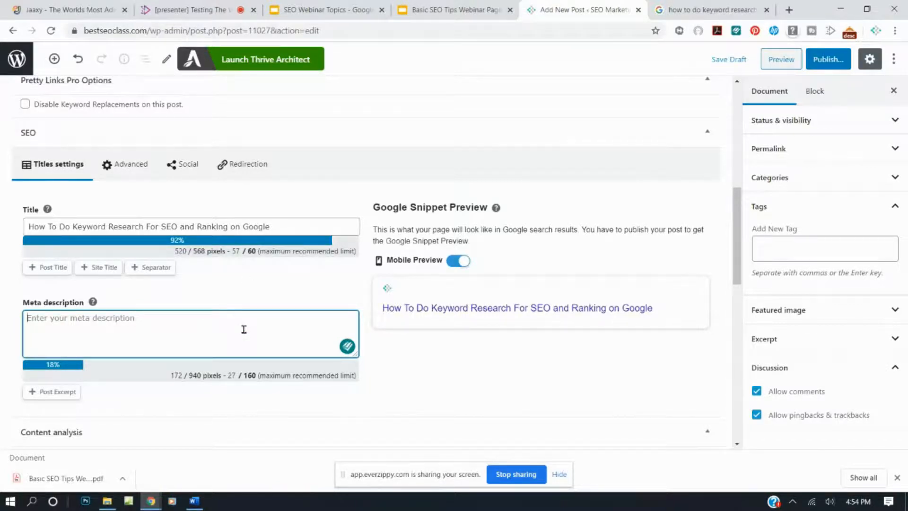
{"action": "left_click", "coordinate": [681, 10]}
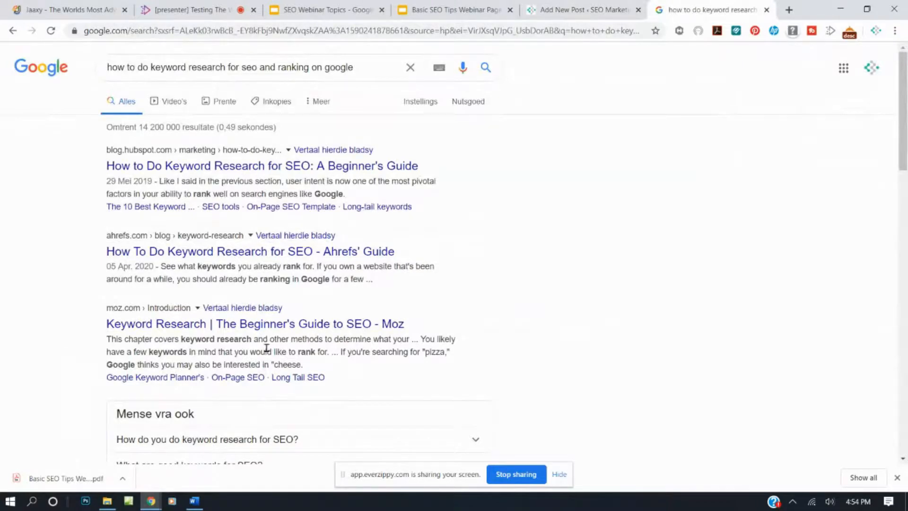
{"action": "left_click", "coordinate": [581, 10]}
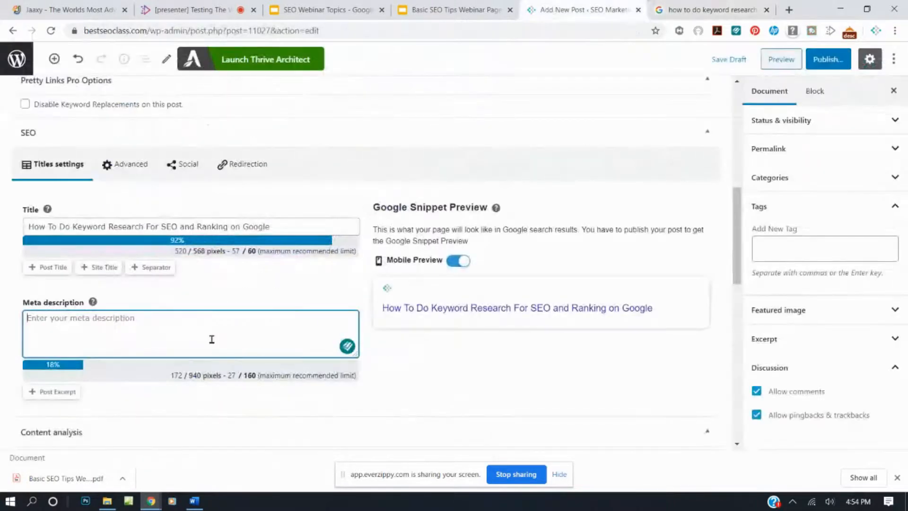
{"action": "key", "text": "ctrl+v"}
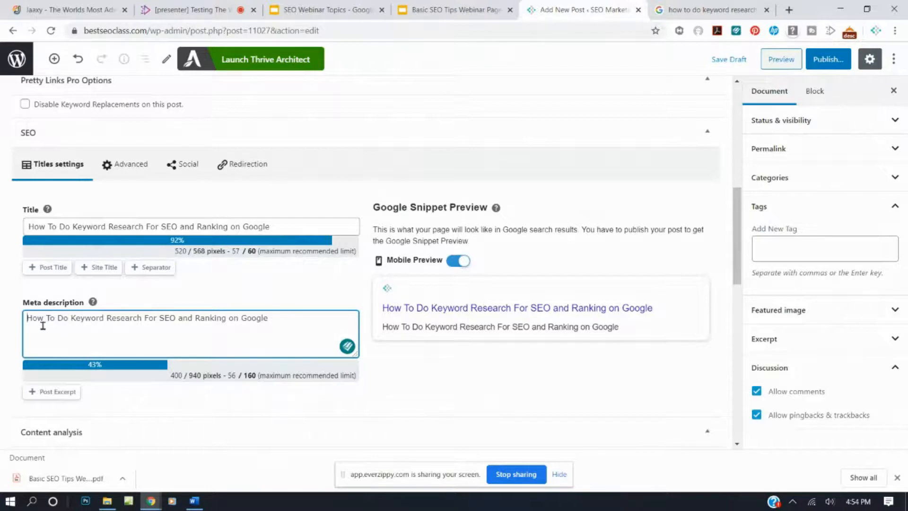
- Begin the meta description with "Are You New To SEO Then Learn" ahead of the keyword phrase
{"action": "type", "text": "Aree Yo"}
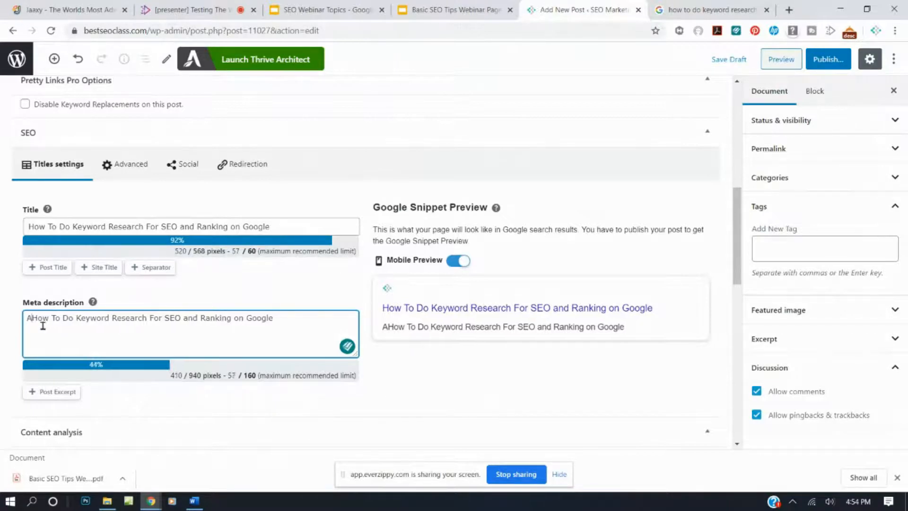
{"action": "key", "text": "BackSpace"}
{"action": "key", "text": "BackSpace"}
{"action": "key", "text": "BackSpace"}
{"action": "key", "text": "BackSpace"}
{"action": "key", "text": "BackSpace"}
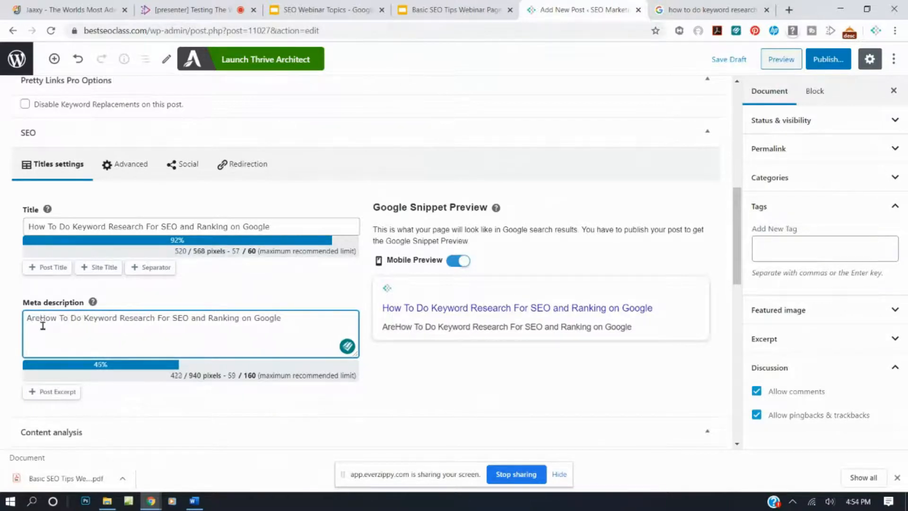
{"action": "type", "text": "e YOu"}
{"action": "key", "text": "BackSpace"}
{"action": "key", "text": "BackSpace"}
{"action": "key", "text": "BackSpace"}
{"action": "type", "text": "ou New To SEO "}
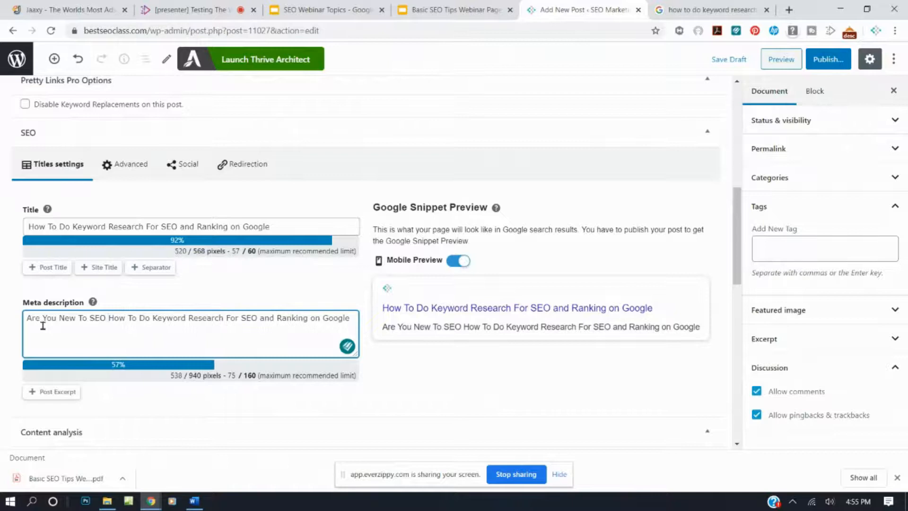
{"action": "type", "text": "Then Learn "}
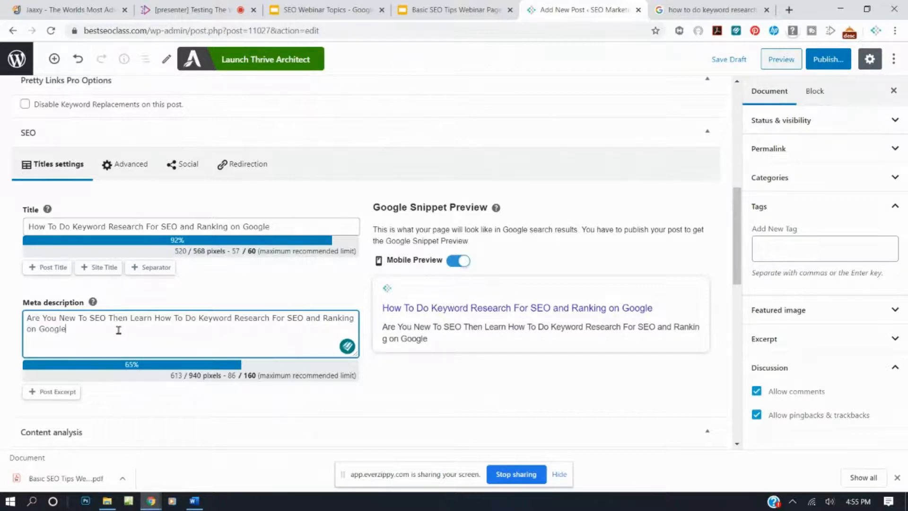
- End the meta description with "In My Blog Post." and add a question mark after "Are You New To SEO"
{"action": "type", "text": "In M"}
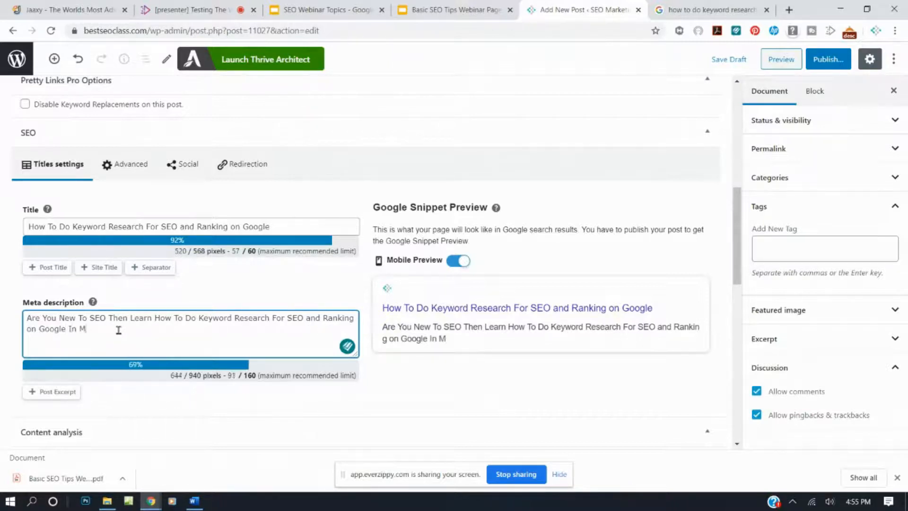
{"action": "type", "text": "y Blog Post."}
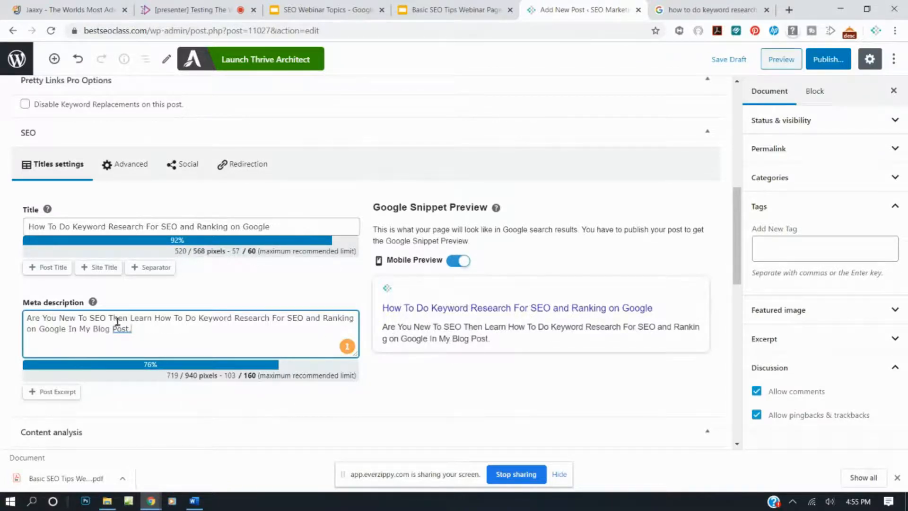
{"action": "type", "text": "?"}
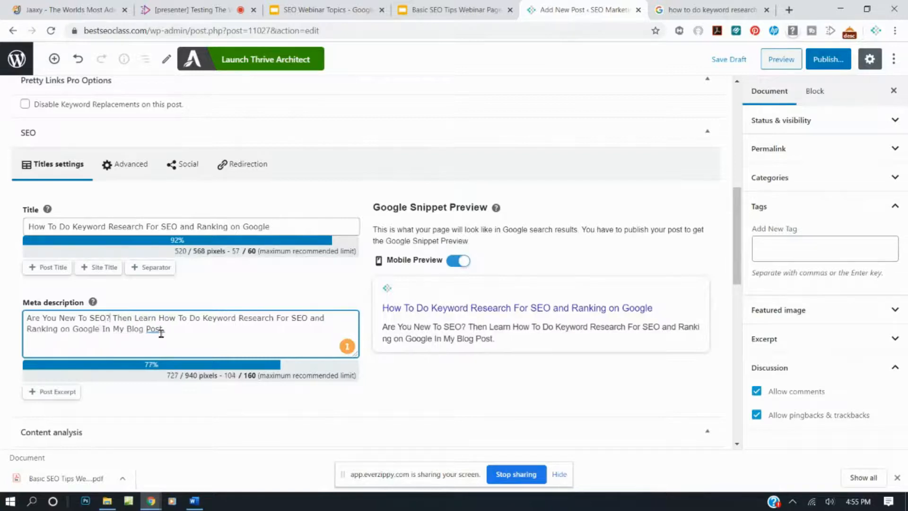
{"action": "mouse_move", "coordinate": [152, 328]}
{"action": "left_click", "coordinate": [294, 317]}
- Check the post headline and append "I Will Show You How To Boost Your Google Rankings." to the meta description
{"action": "scroll", "coordinate": [182, 235], "scroll_direction": "up", "scroll_amount": 8}
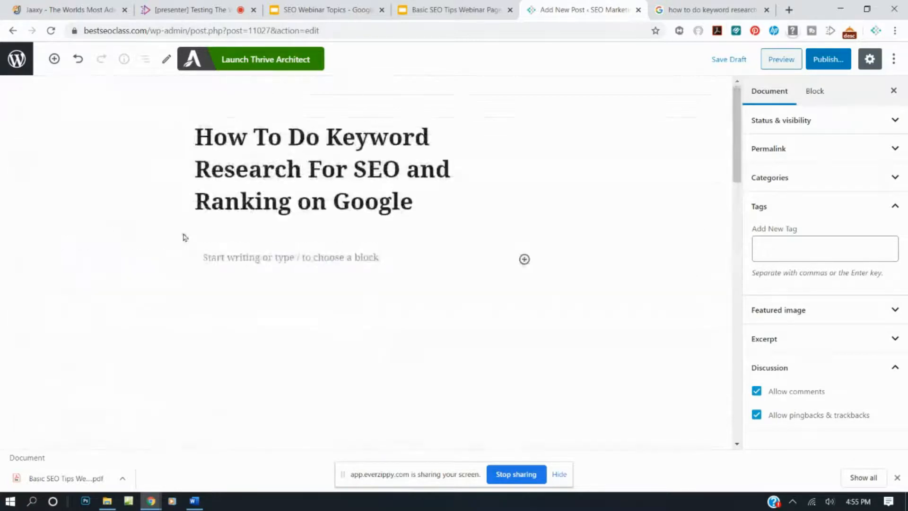
{"action": "scroll", "coordinate": [284, 194], "scroll_direction": "down", "scroll_amount": 2}
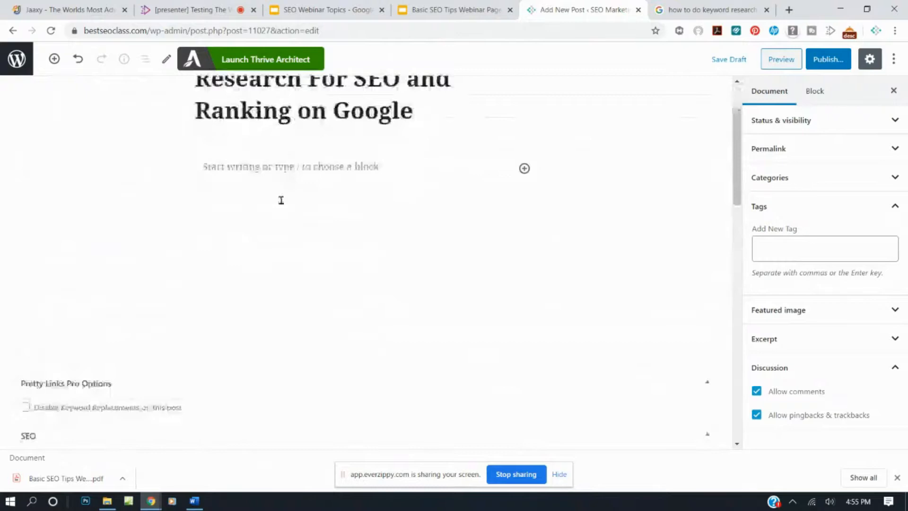
{"action": "scroll", "coordinate": [280, 200], "scroll_direction": "down", "scroll_amount": 6}
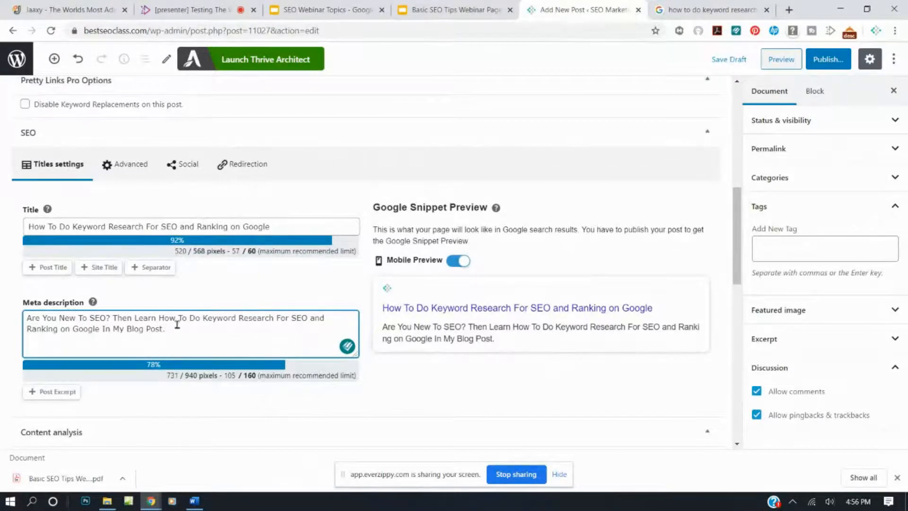
{"action": "type", "text": "I Will How"}
{"action": "key", "text": "BackSpace"}
{"action": "key", "text": "BackSpace"}
{"action": "key", "text": "BackSpace"}
{"action": "type", "text": "Show You How "}
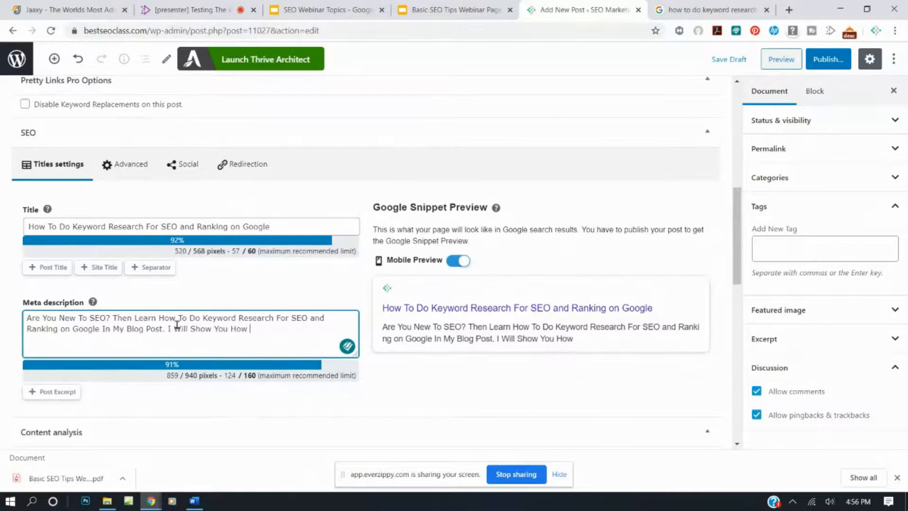
{"action": "type", "text": "To"}
{"action": "type", "text": "t YOur R"}
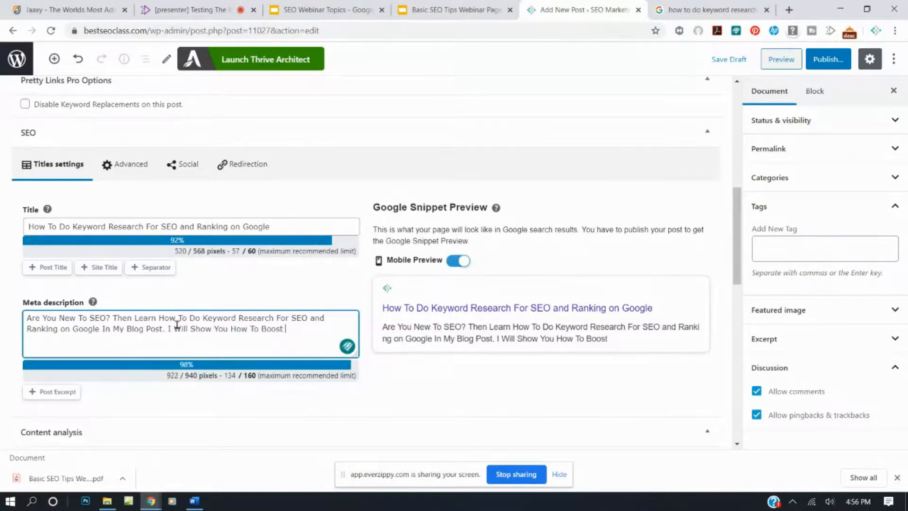
{"action": "key", "text": "BackSpace"}
{"action": "key", "text": "BackSpace"}
{"action": "key", "text": "BackSpace"}
{"action": "key", "text": "BackSpace"}
{"action": "key", "text": "BackSpace"}
{"action": "type", "text": "our "}
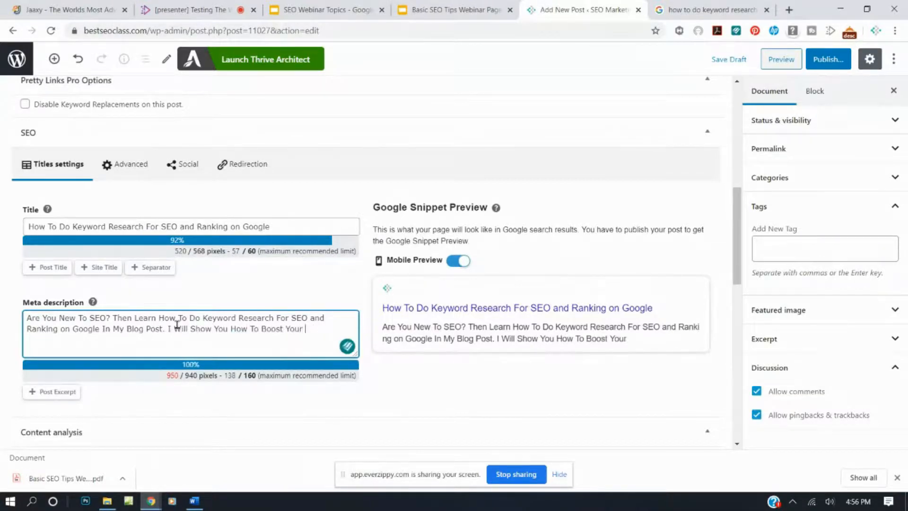
{"action": "type", "text": "Google Rankings."}
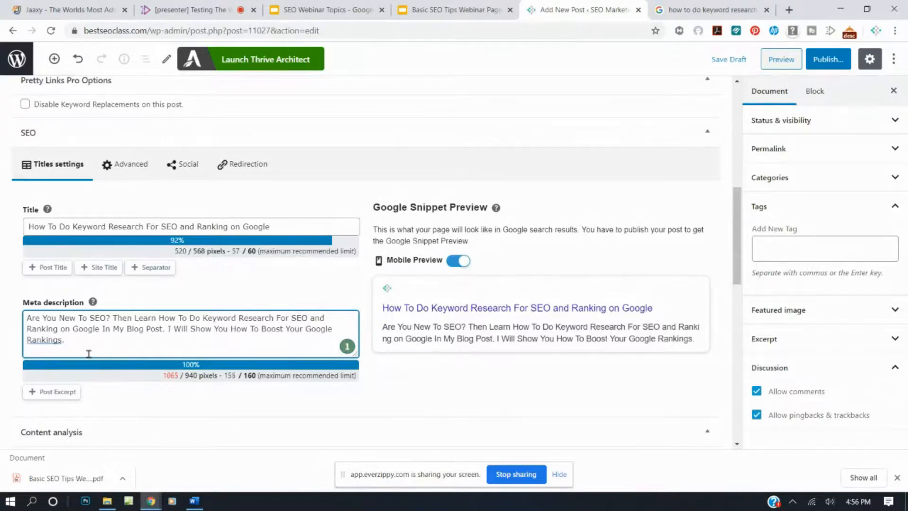
- Save the post draft and review its headline against the SEO title and meta description
{"action": "left_click", "coordinate": [781, 60]}
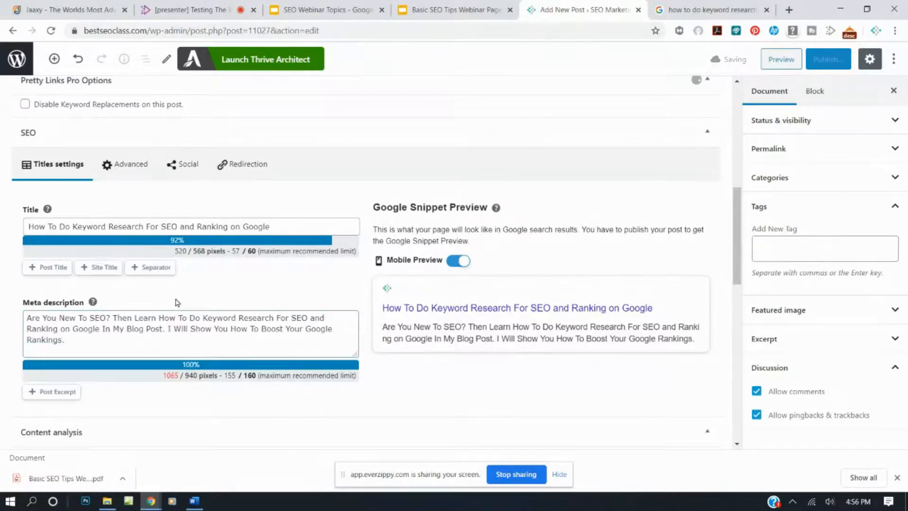
{"action": "scroll", "coordinate": [184, 314], "scroll_direction": "up", "scroll_amount": 10}
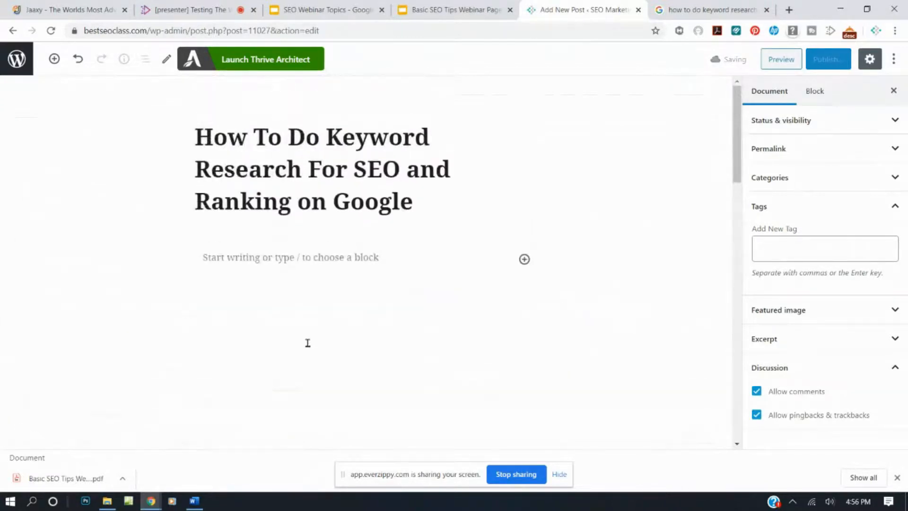
{"action": "scroll", "coordinate": [305, 341], "scroll_direction": "down", "scroll_amount": 10}
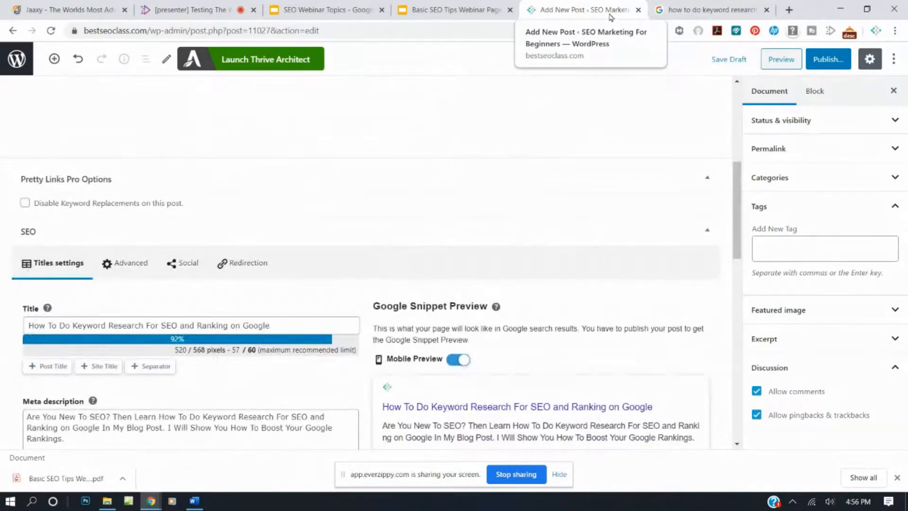
- In the browser tab holding the Google results, replace the address with bestseoclass.com and load the site
{"action": "left_click", "coordinate": [679, 5]}
{"action": "left_click", "coordinate": [591, 28]}
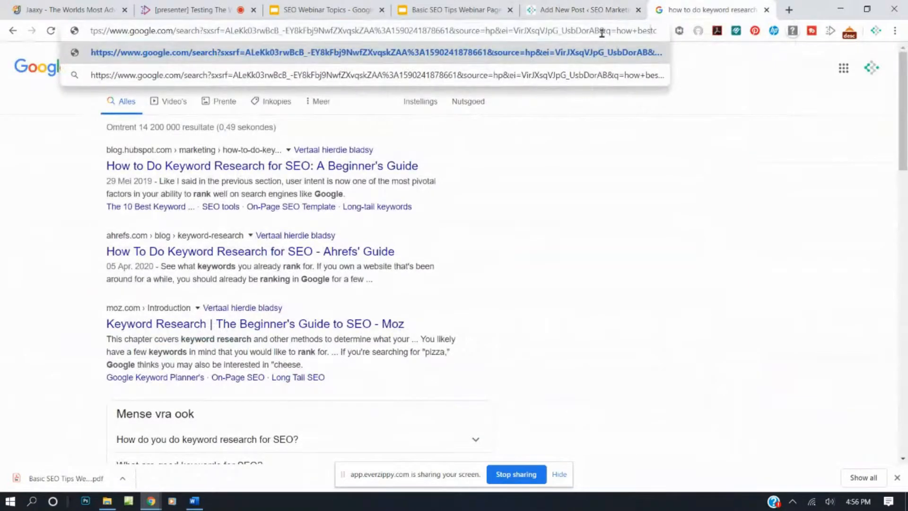
{"action": "double_click", "coordinate": [601, 33]}
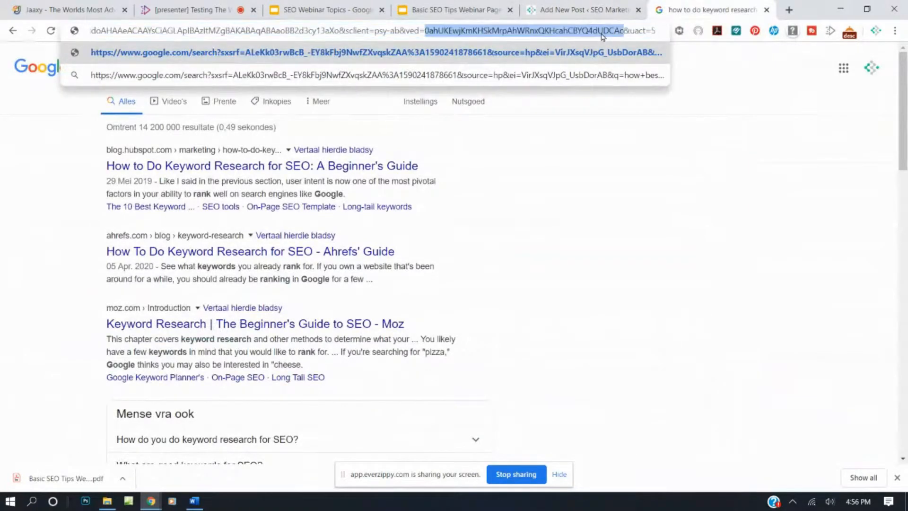
{"action": "key", "text": "BackSpace"}
{"action": "key", "text": "BackSpace"}
{"action": "key", "text": "BackSpace"}
{"action": "key", "text": "BackSpace"}
{"action": "key", "text": "BackSpace"}
{"action": "key", "text": "BackSpace"}
{"action": "key", "text": "BackSpace"}
{"action": "key", "text": "BackSpace"}
{"action": "key", "text": "BackSpace"}
{"action": "key", "text": "BackSpace"}
{"action": "key", "text": "BackSpace"}
{"action": "key", "text": "BackSpace"}
{"action": "key", "text": "BackSpace"}
{"action": "key", "text": "BackSpace"}
{"action": "key", "text": "BackSpace"}
{"action": "key", "text": "BackSpace"}
{"action": "key", "text": "BackSpace"}
{"action": "key", "text": "BackSpace"}
{"action": "key", "text": "BackSpace"}
{"action": "key", "text": "BackSpace"}
{"action": "key", "text": "BackSpace"}
{"action": "key", "text": "BackSpace"}
{"action": "key", "text": "BackSpace"}
{"action": "key", "text": "BackSpace"}
{"action": "key", "text": "BackSpace"}
{"action": "key", "text": "BackSpace"}
{"action": "key", "text": "BackSpace"}
{"action": "key", "text": "BackSpace"}
{"action": "key", "text": "BackSpace"}
{"action": "key", "text": "BackSpace"}
{"action": "key", "text": "BackSpace"}
{"action": "key", "text": "BackSpace"}
{"action": "key", "text": "BackSpace"}
{"action": "key", "text": "BackSpace"}
{"action": "key", "text": "BackSpace"}
{"action": "key", "text": "BackSpace"}
{"action": "key", "text": "BackSpace"}
{"action": "key", "text": "BackSpace"}
{"action": "key", "text": "BackSpace"}
{"action": "key", "text": "BackSpace"}
{"action": "key", "text": "BackSpace"}
{"action": "key", "text": "BackSpace"}
{"action": "key", "text": "BackSpace"}
{"action": "key", "text": "BackSpace"}
{"action": "key", "text": "BackSpace"}
{"action": "key", "text": "BackSpace"}
{"action": "key", "text": "BackSpace"}
{"action": "key", "text": "BackSpace"}
{"action": "key", "text": "BackSpace"}
{"action": "key", "text": "BackSpace"}
{"action": "key", "text": "BackSpace"}
{"action": "key", "text": "BackSpace"}
{"action": "key", "text": "BackSpace"}
{"action": "key", "text": "BackSpace"}
{"action": "key", "text": "BackSpace"}
{"action": "key", "text": "BackSpace"}
{"action": "key", "text": "BackSpace"}
{"action": "key", "text": "BackSpace"}
{"action": "key", "text": "BackSpace"}
{"action": "key", "text": "BackSpace"}
{"action": "key", "text": "BackSpace"}
{"action": "key", "text": "BackSpace"}
{"action": "key", "text": "BackSpace"}
{"action": "key", "text": "BackSpace"}
{"action": "key", "text": "BackSpace"}
{"action": "key", "text": "BackSpace"}
{"action": "key", "text": "BackSpace"}
{"action": "key", "text": "BackSpace"}
{"action": "key", "text": "BackSpace"}
{"action": "key", "text": "BackSpace"}
{"action": "key", "text": "BackSpace"}
{"action": "key", "text": "BackSpace"}
{"action": "key", "text": "BackSpace"}
{"action": "key", "text": "BackSpace"}
{"action": "key", "text": "BackSpace"}
{"action": "key", "text": "BackSpace"}
{"action": "key", "text": "BackSpace"}
{"action": "key", "text": "BackSpace"}
{"action": "key", "text": "BackSpace"}
{"action": "key", "text": "BackSpace"}
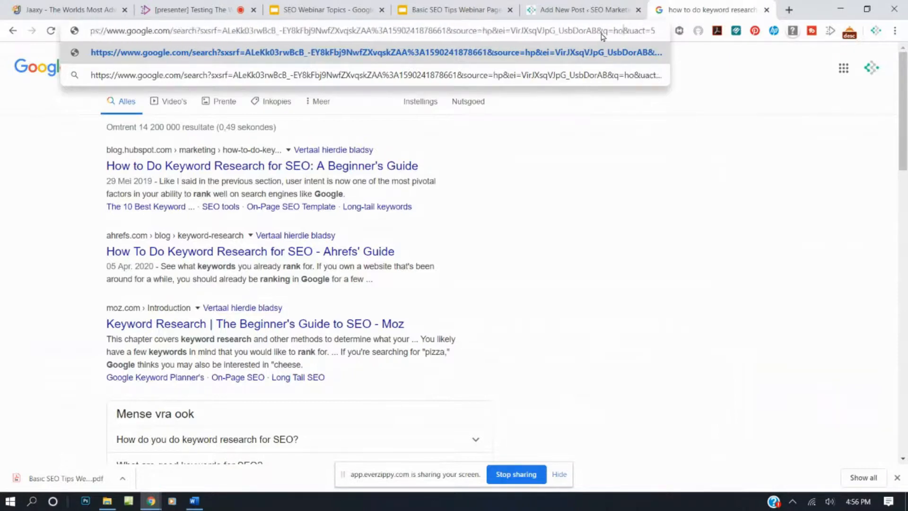
{"action": "key", "text": "BackSpace"}
{"action": "key", "text": "BackSpace"}
{"action": "key", "text": "BackSpace"}
{"action": "key", "text": "BackSpace"}
{"action": "key", "text": "BackSpace"}
{"action": "key", "text": "BackSpace"}
{"action": "key", "text": "BackSpace"}
{"action": "key", "text": "BackSpace"}
{"action": "key", "text": "BackSpace"}
{"action": "key", "text": "BackSpace"}
{"action": "key", "text": "BackSpace"}
{"action": "key", "text": "BackSpace"}
{"action": "key", "text": "BackSpace"}
{"action": "key", "text": "BackSpace"}
{"action": "key", "text": "BackSpace"}
{"action": "key", "text": "BackSpace"}
{"action": "key", "text": "BackSpace"}
{"action": "key", "text": "BackSpace"}
{"action": "key", "text": "BackSpace"}
{"action": "key", "text": "BackSpace"}
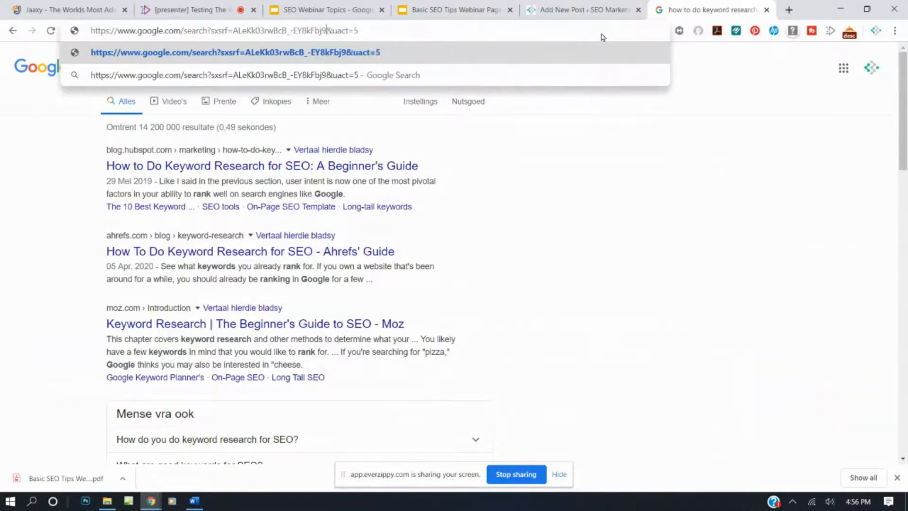
{"action": "key", "text": "BackSpace"}
{"action": "key", "text": "BackSpace"}
{"action": "key", "text": "BackSpace"}
{"action": "key", "text": "BackSpace"}
{"action": "key", "text": "BackSpace"}
{"action": "key", "text": "BackSpace"}
{"action": "key", "text": "BackSpace"}
{"action": "key", "text": "BackSpace"}
{"action": "key", "text": "BackSpace"}
{"action": "key", "text": "BackSpace"}
{"action": "key", "text": "BackSpace"}
{"action": "key", "text": "BackSpace"}
{"action": "key", "text": "BackSpace"}
{"action": "key", "text": "BackSpace"}
{"action": "key", "text": "BackSpace"}
{"action": "key", "text": "BackSpace"}
{"action": "key", "text": "BackSpace"}
{"action": "key", "text": "BackSpace"}
{"action": "key", "text": "BackSpace"}
{"action": "key", "text": "BackSpace"}
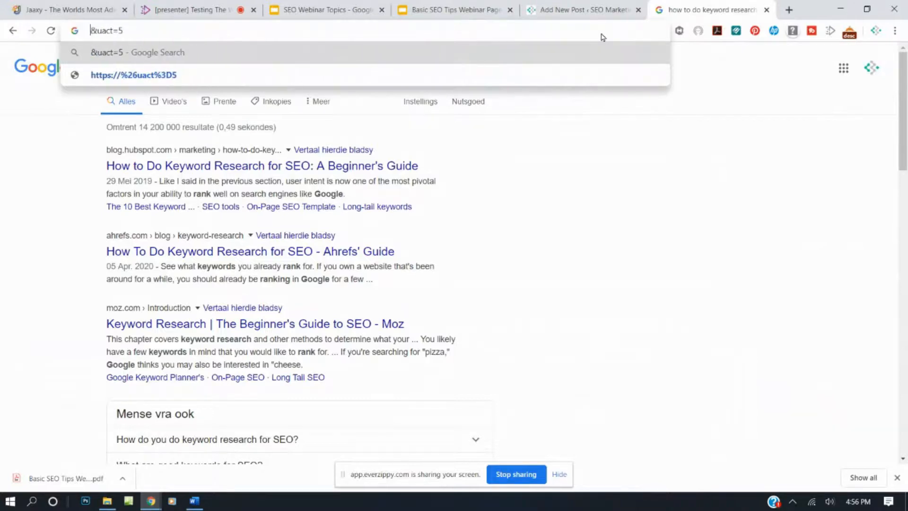
{"action": "key", "text": "Delete"}
{"action": "key", "text": "Delete"}
{"action": "key", "text": "Delete"}
{"action": "key", "text": "Delete"}
{"action": "key", "text": "Delete"}
{"action": "key", "text": "Delete"}
{"action": "key", "text": "Delete"}
{"action": "type", "text": "bes"}
{"action": "key", "text": "Return"}
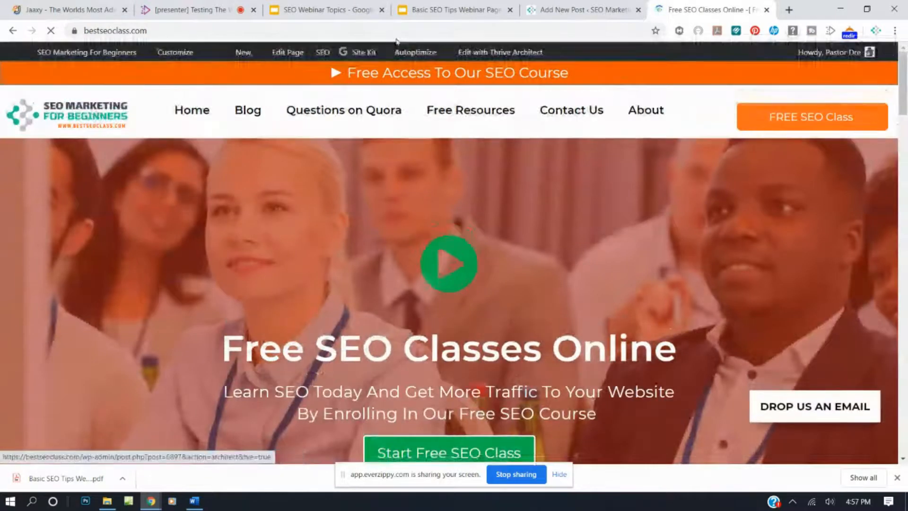
- Open the site's WordPress dashboard and go to the page for adding new plugins
{"action": "left_click", "coordinate": [48, 71]}
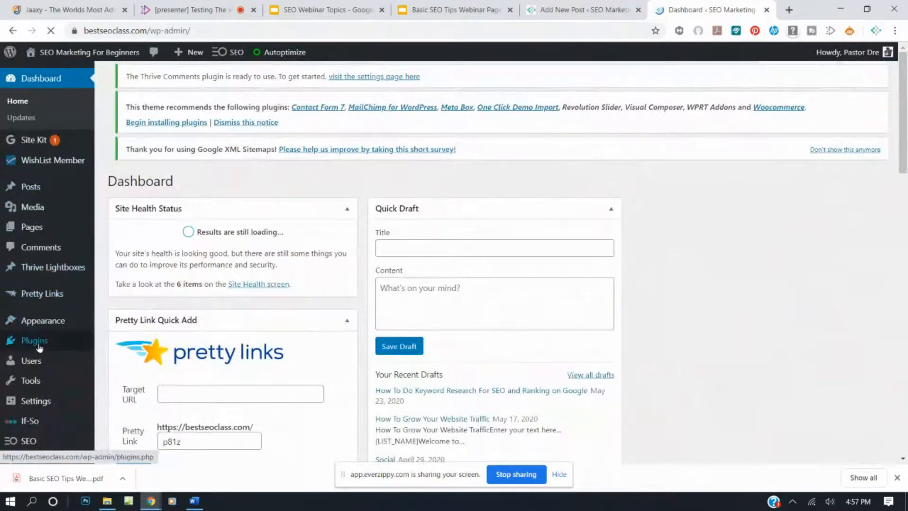
{"action": "mouse_move", "coordinate": [42, 346]}
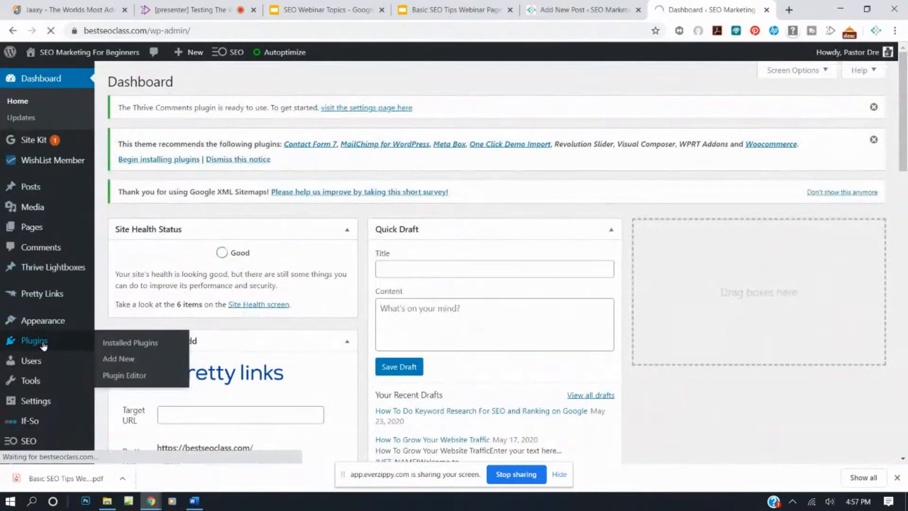
{"action": "left_click", "coordinate": [44, 345]}
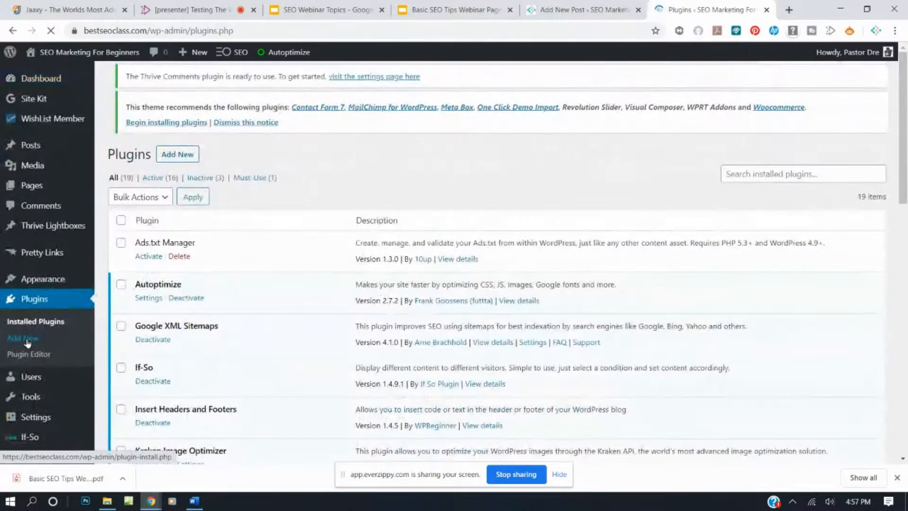
{"action": "left_click", "coordinate": [177, 82]}
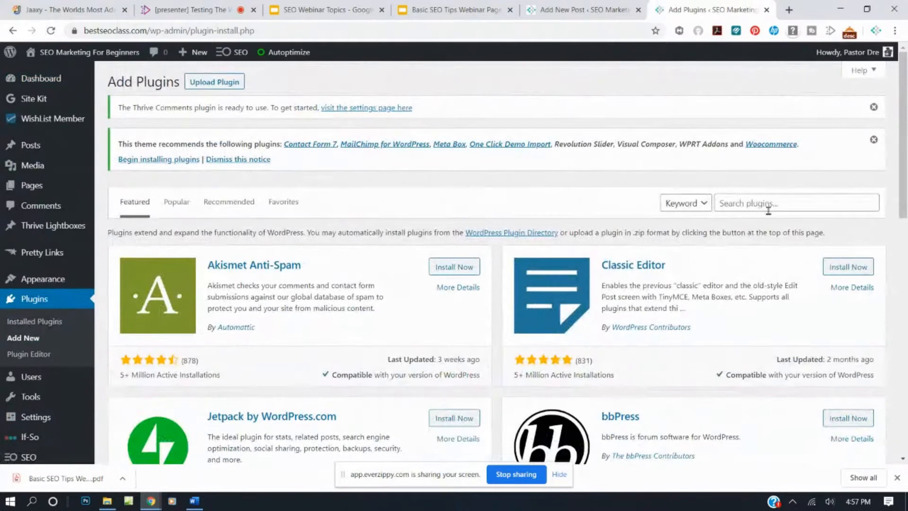
- Search the plugin directory for "seo press", then examine the SEOPress listing and the options of the site's SEO menu
{"action": "left_click", "coordinate": [769, 208]}
{"action": "type", "text": "seo press"}
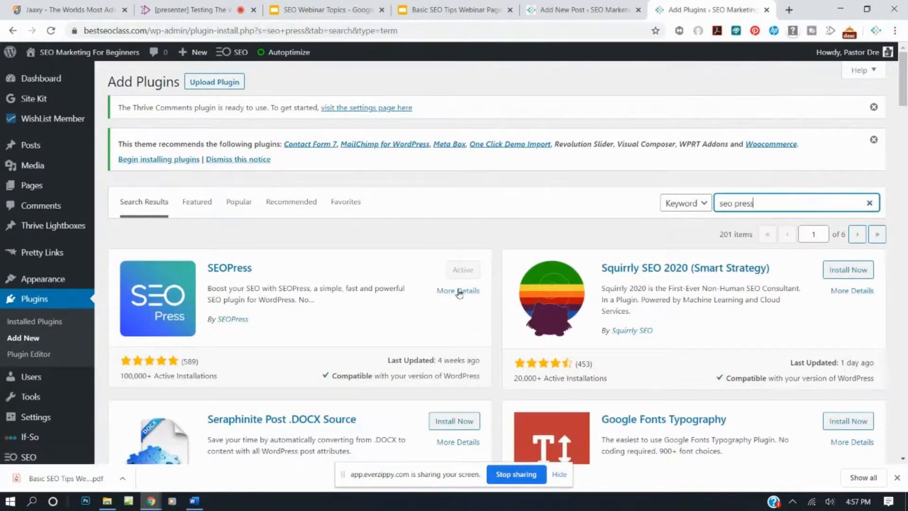
{"action": "scroll", "coordinate": [455, 272], "scroll_direction": "down", "scroll_amount": 2}
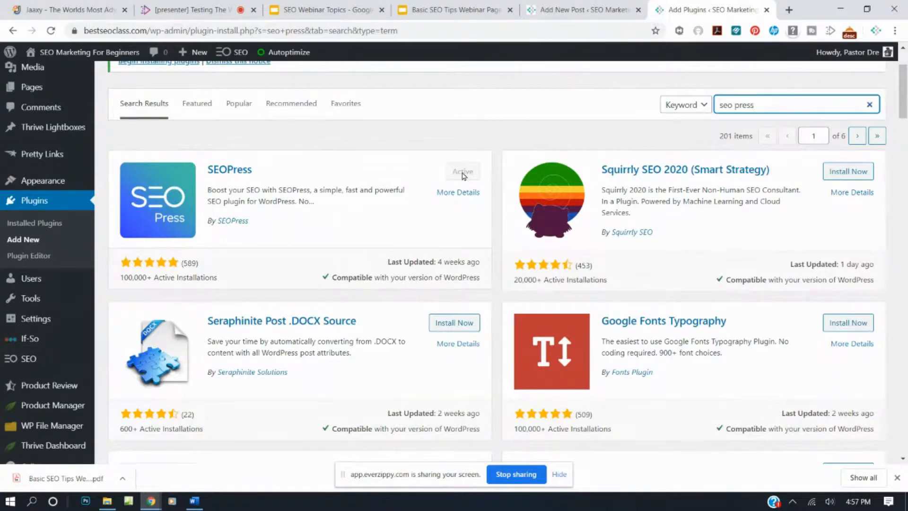
{"action": "left_click", "coordinate": [52, 32]}
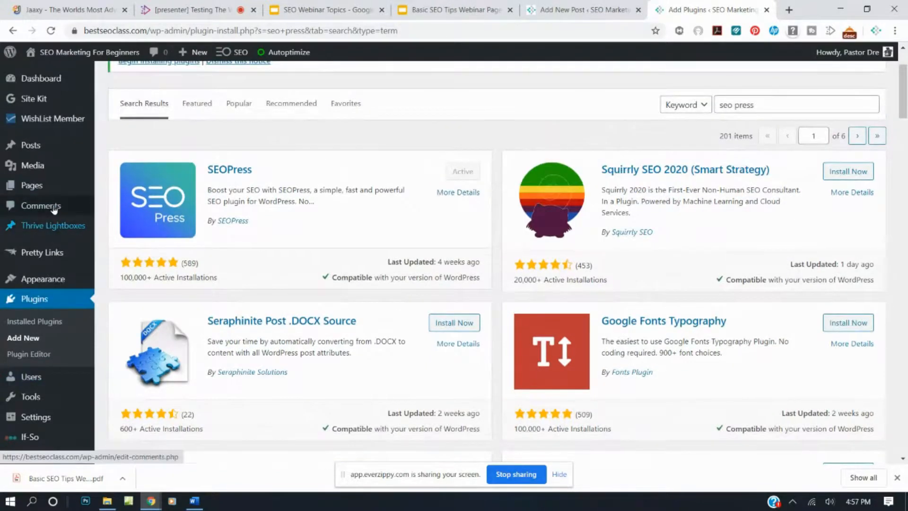
{"action": "scroll", "coordinate": [48, 208], "scroll_direction": "down", "scroll_amount": 4}
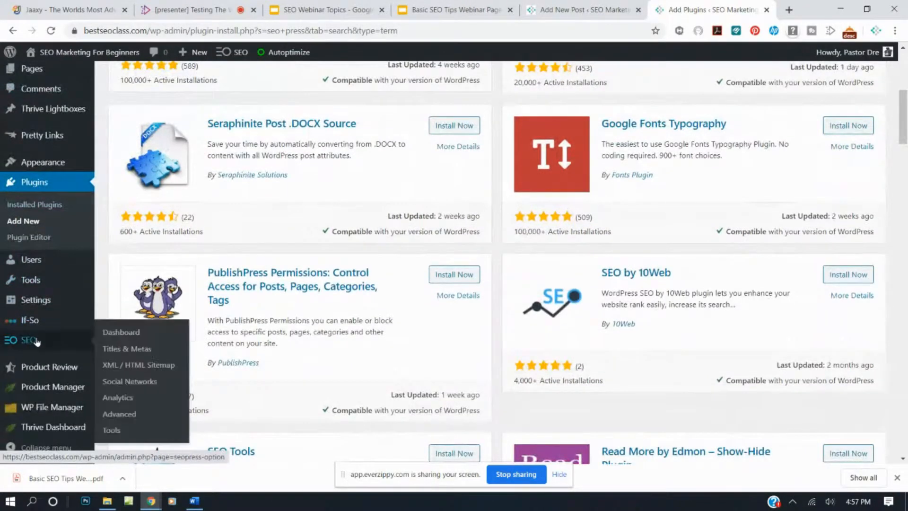
- Return to the post being edited, add "Fast." to the end of the meta description and save the draft
{"action": "left_click", "coordinate": [616, 5]}
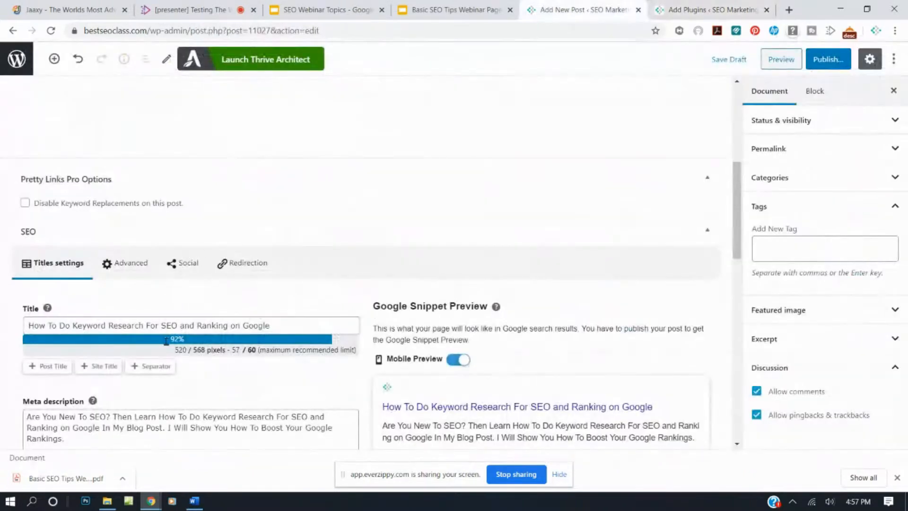
{"action": "scroll", "coordinate": [66, 309], "scroll_direction": "down", "scroll_amount": 2}
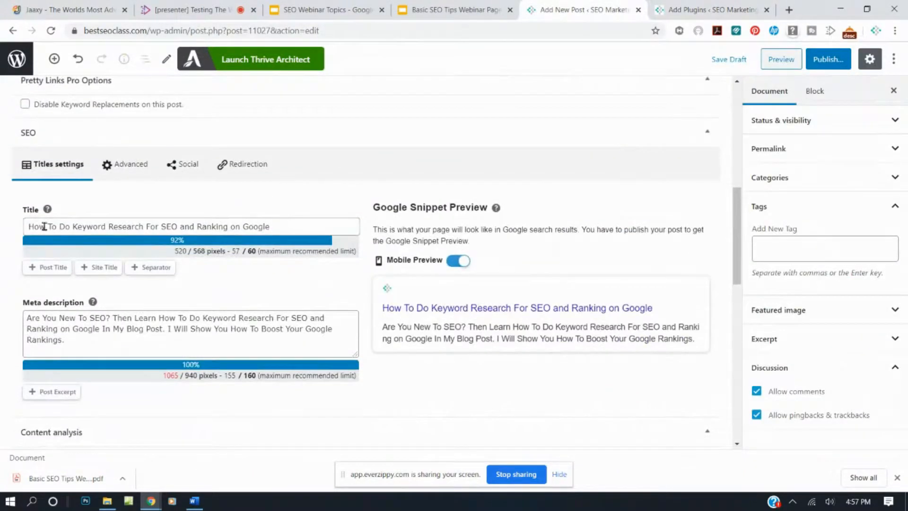
{"action": "left_click", "coordinate": [115, 346]}
{"action": "left_click", "coordinate": [92, 343]}
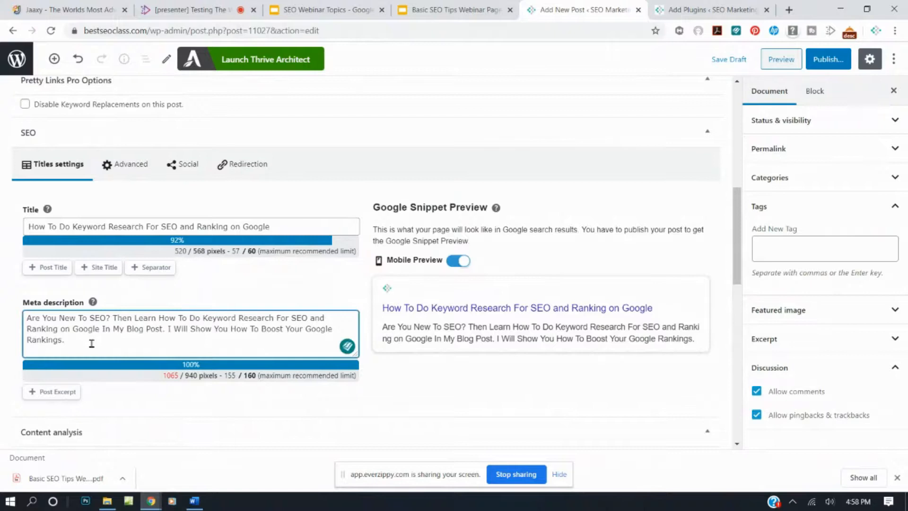
{"action": "type", "text": "Fast."}
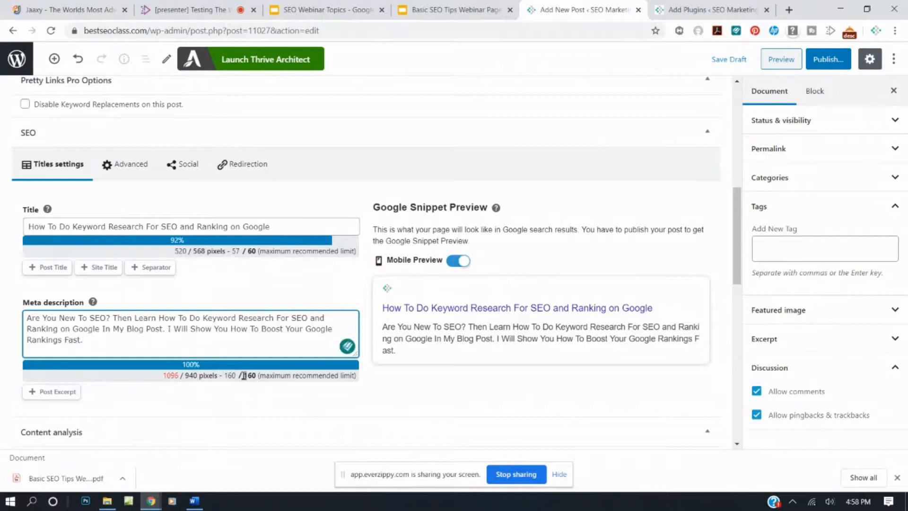
{"action": "left_click", "coordinate": [723, 59]}
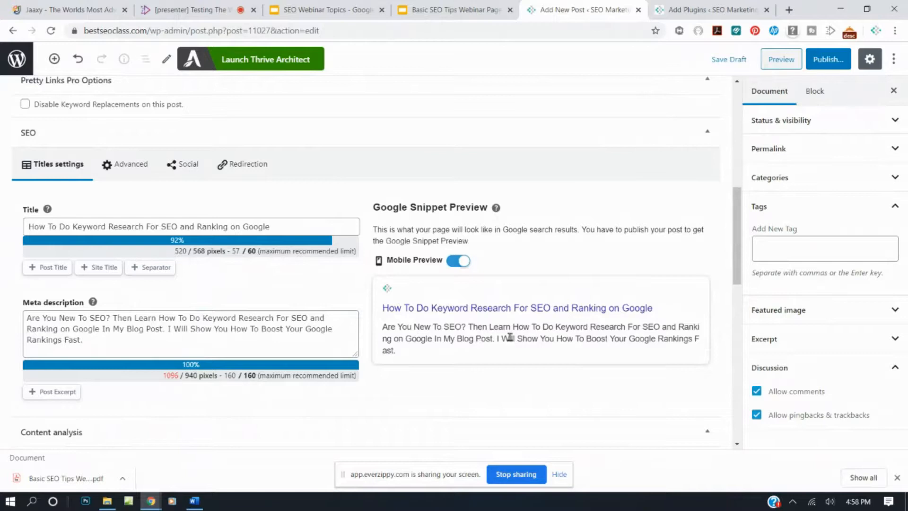
- Compare the post headline with the SEO title, meta description and Google snippet preview
{"action": "scroll", "coordinate": [457, 255], "scroll_direction": "up", "scroll_amount": 10}
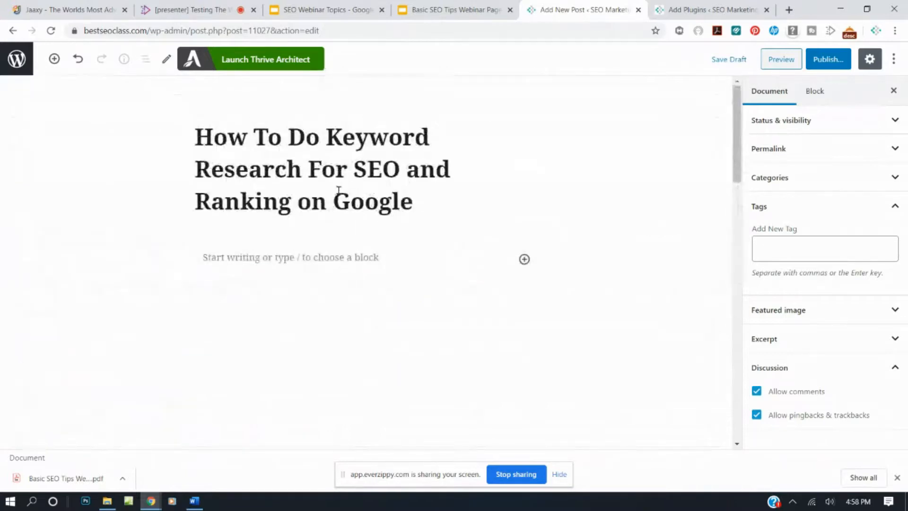
{"action": "scroll", "coordinate": [354, 189], "scroll_direction": "down", "scroll_amount": 10}
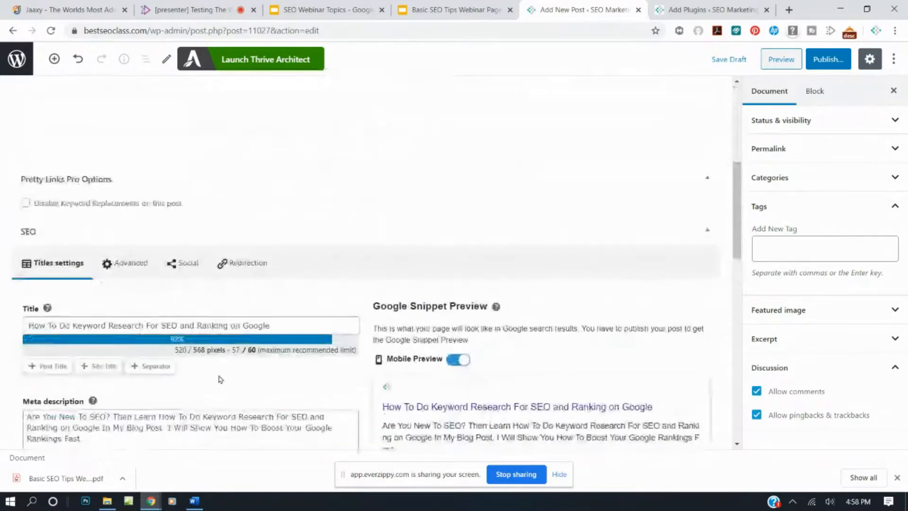
{"action": "scroll", "coordinate": [132, 327], "scroll_direction": "down", "scroll_amount": 1}
{"action": "scroll", "coordinate": [136, 329], "scroll_direction": "down", "scroll_amount": 5}
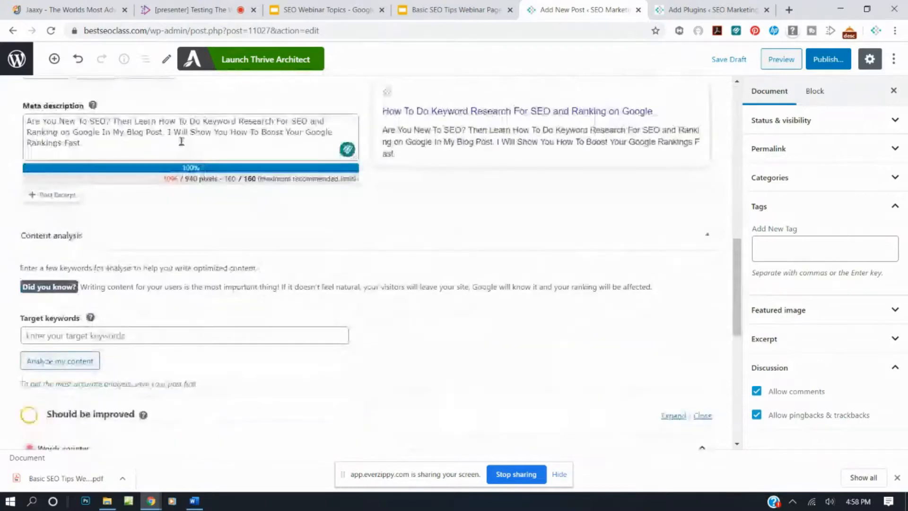
{"action": "scroll", "coordinate": [189, 227], "scroll_direction": "up", "scroll_amount": 2}
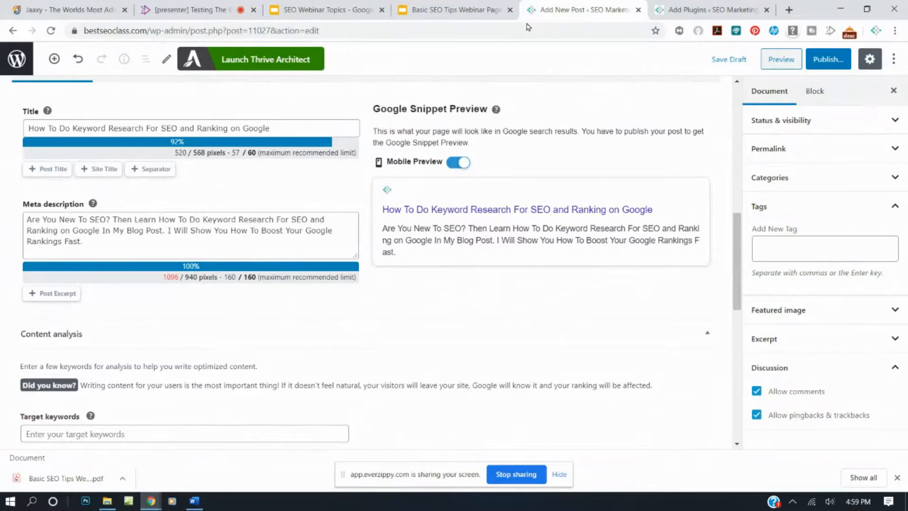
- Load google.com in the plugins tab and search for "How To Do Keyword Research For SEO and Ranking on Google"
{"action": "left_click", "coordinate": [710, 8]}
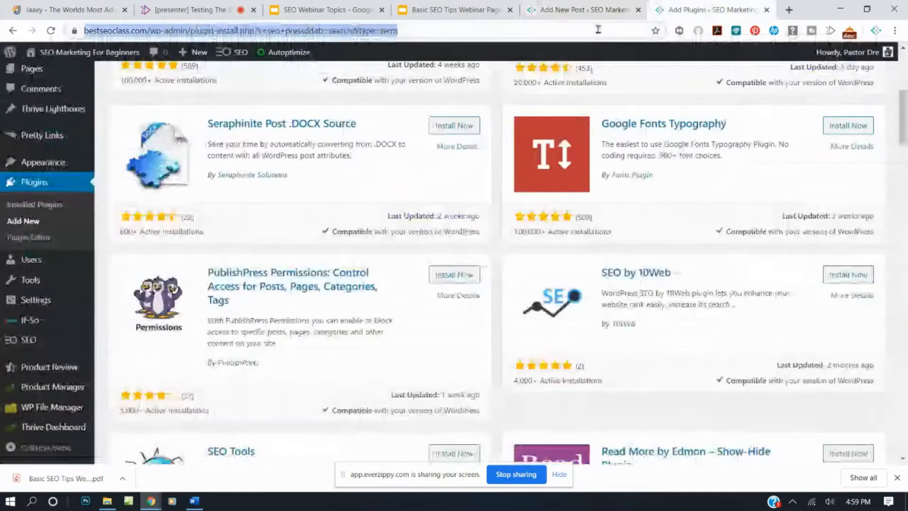
{"action": "type", "text": "google.com"}
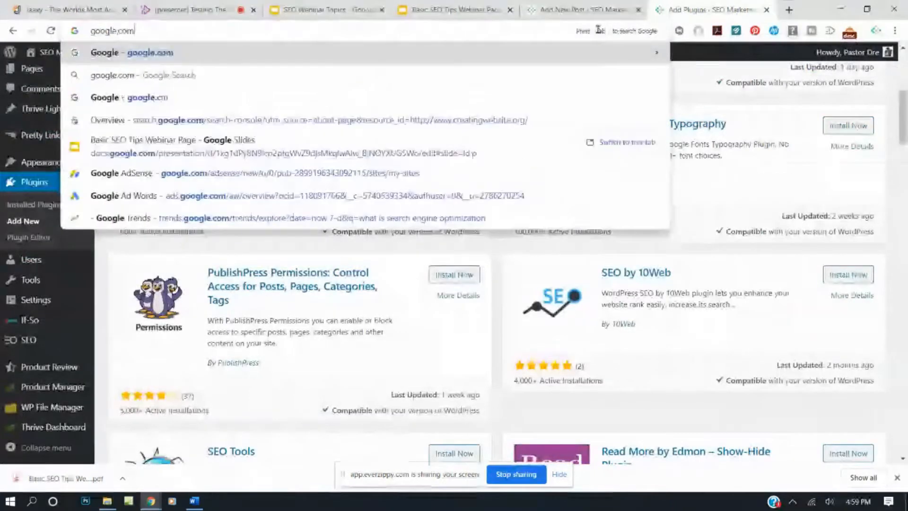
{"action": "key", "text": "Return"}
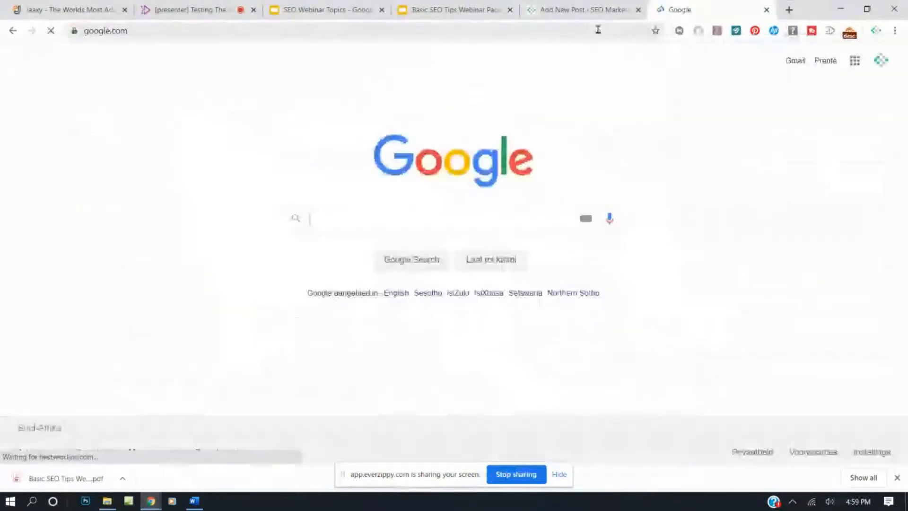
{"action": "type", "text": "Do Keyword Research For SEO and Ranking on Google"}
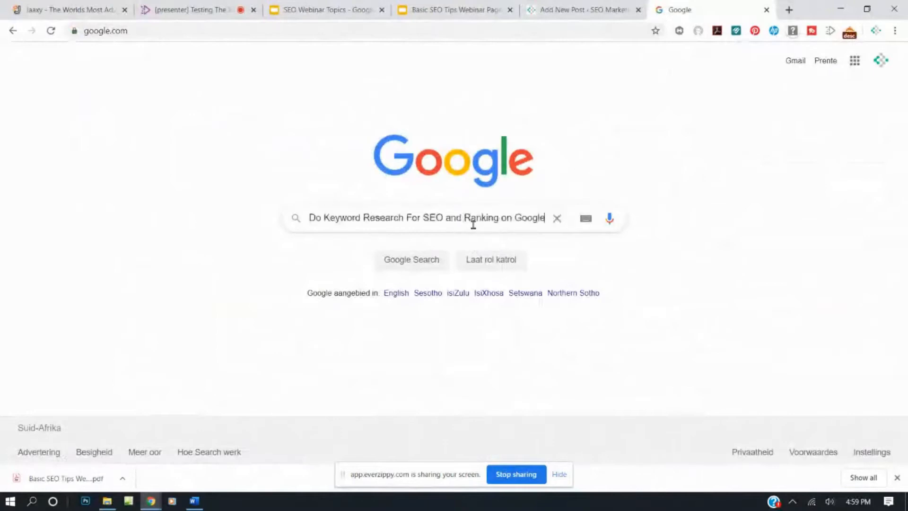
{"action": "key", "text": "Return"}
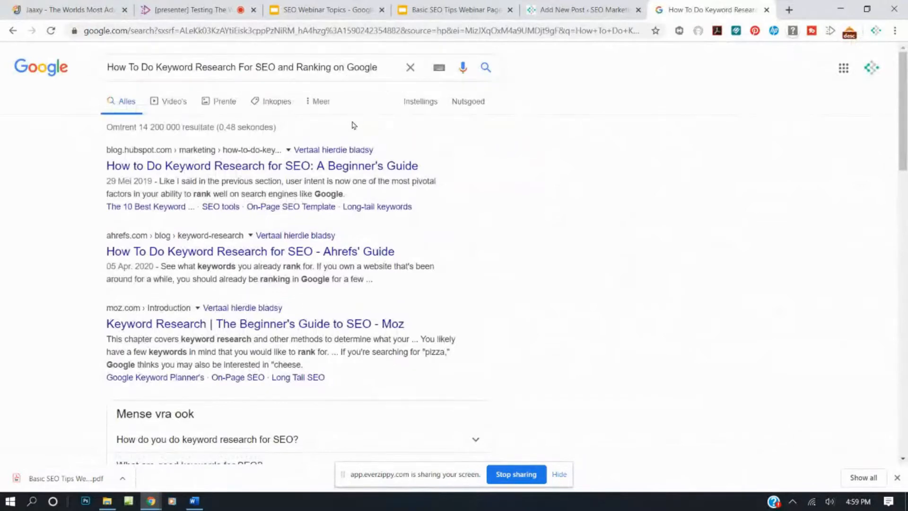
- Copy the four related questions listed under "Mense vra ook" in the search results
{"action": "scroll", "coordinate": [353, 126], "scroll_direction": "down", "scroll_amount": 6}
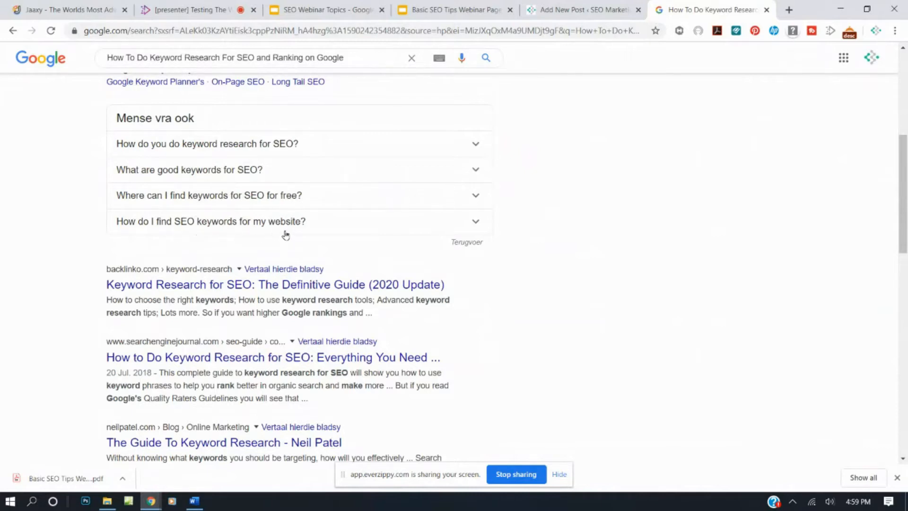
{"action": "left_click_drag", "start_coordinate": [105, 142], "coordinate": [310, 222]}
{"action": "key", "text": "ctrl+c"}
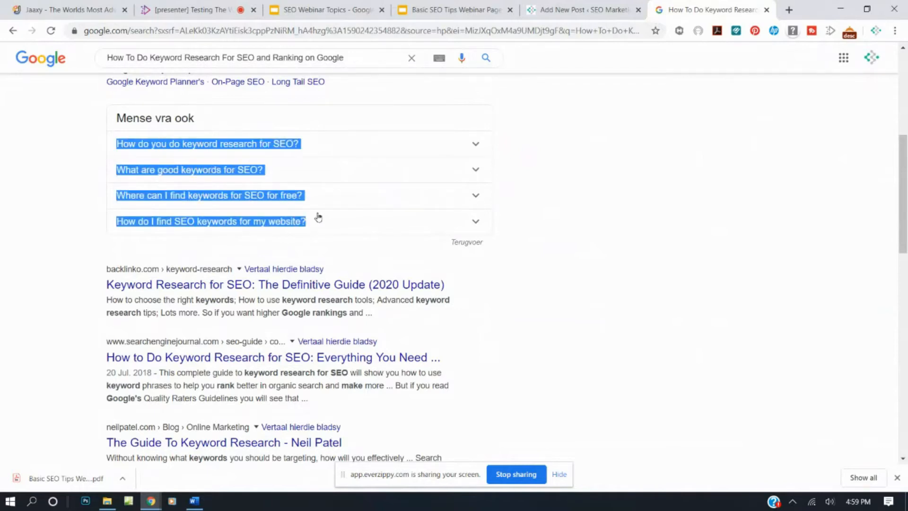
- Return to the WordPress post, save the draft and open it in Thrive Architect
{"action": "left_click", "coordinate": [571, 8]}
{"action": "scroll", "coordinate": [260, 277], "scroll_direction": "up", "scroll_amount": 15}
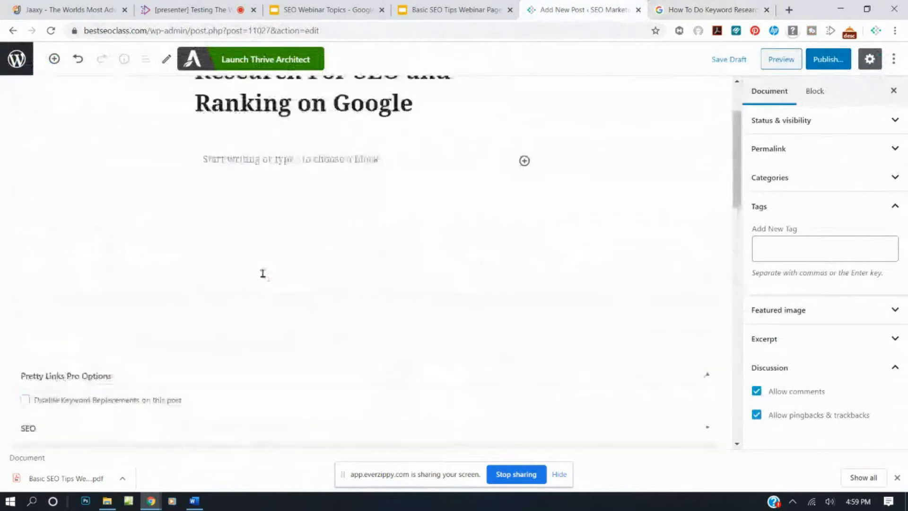
{"action": "left_click", "coordinate": [728, 59]}
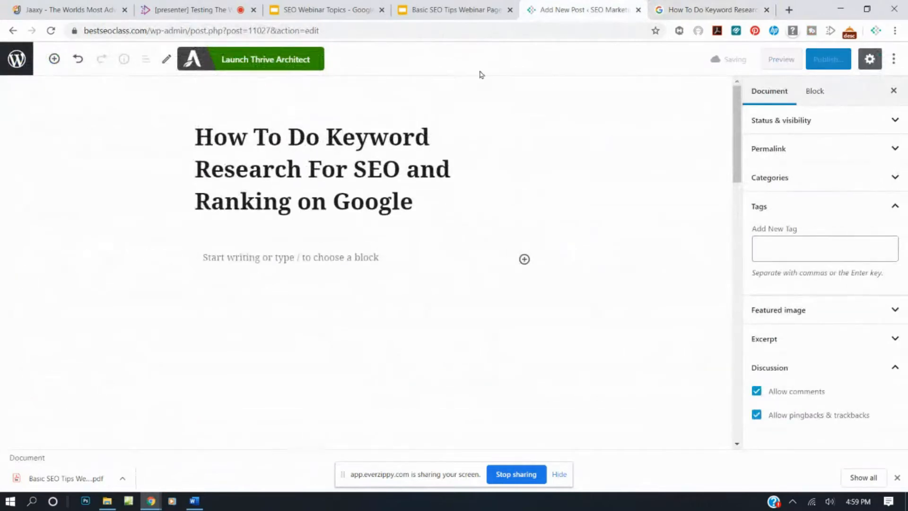
{"action": "left_click", "coordinate": [247, 62]}
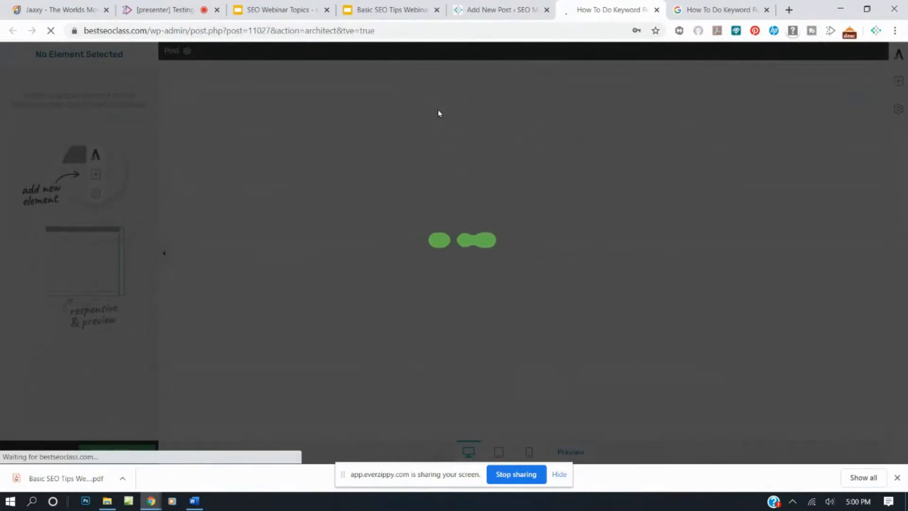
{"action": "left_click", "coordinate": [749, 13]}
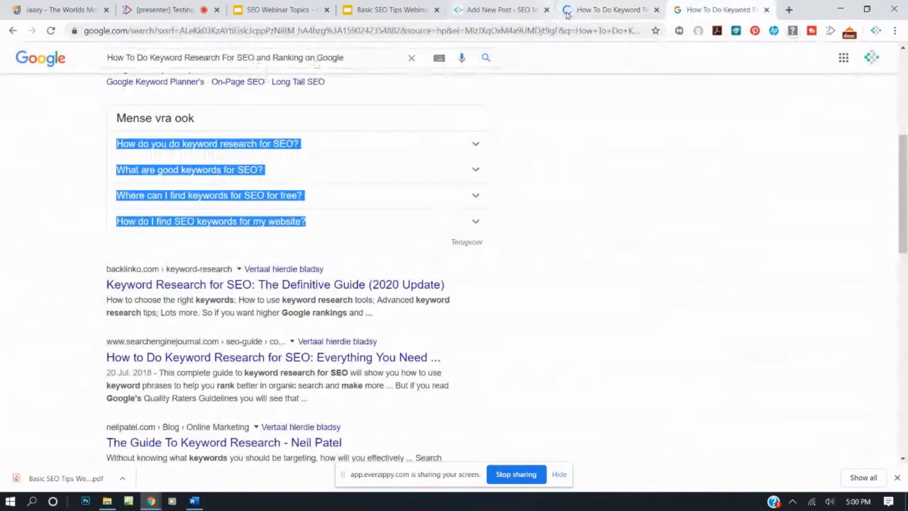
{"action": "left_click", "coordinate": [596, 10]}
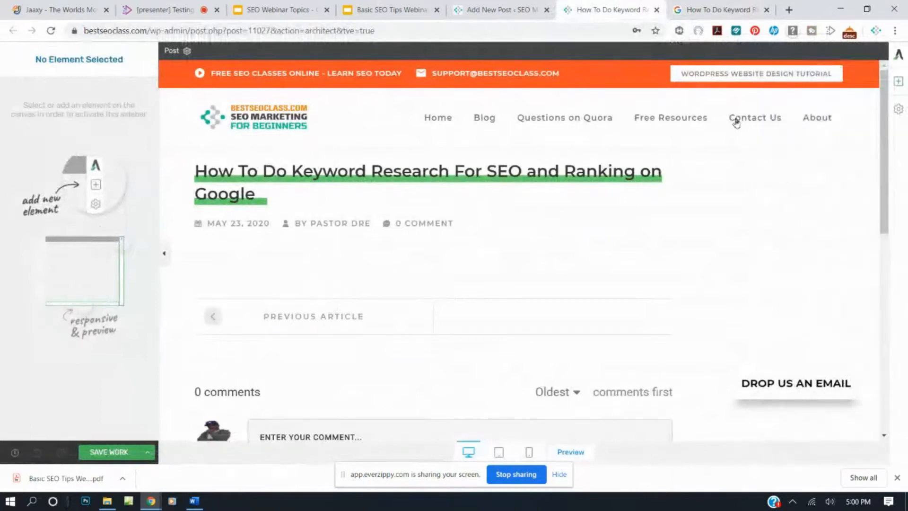
- Add a text element below the post headline and paste the four copied Google questions into it
{"action": "left_click", "coordinate": [898, 81]}
{"action": "left_click_drag", "start_coordinate": [790, 156], "coordinate": [341, 272]}
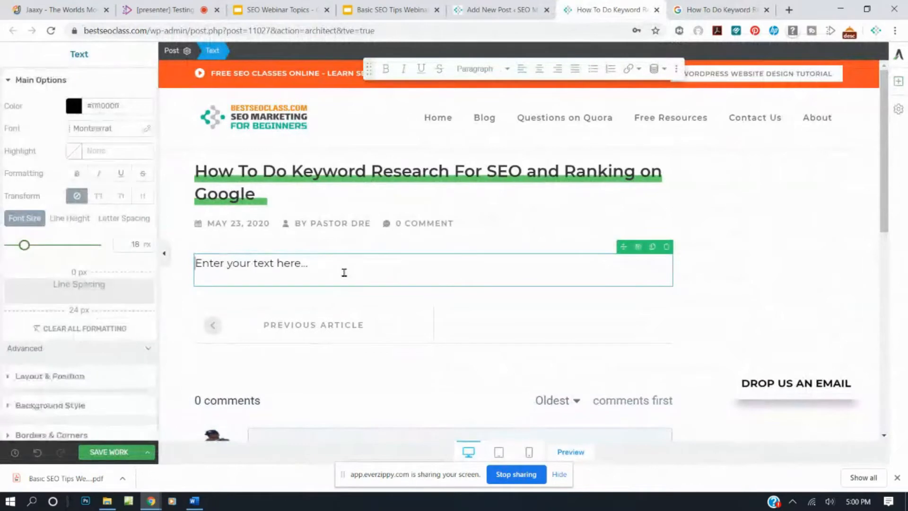
{"action": "key", "text": "ctrl+v"}
{"action": "scroll", "coordinate": [428, 335], "scroll_direction": "down", "scroll_amount": 4}
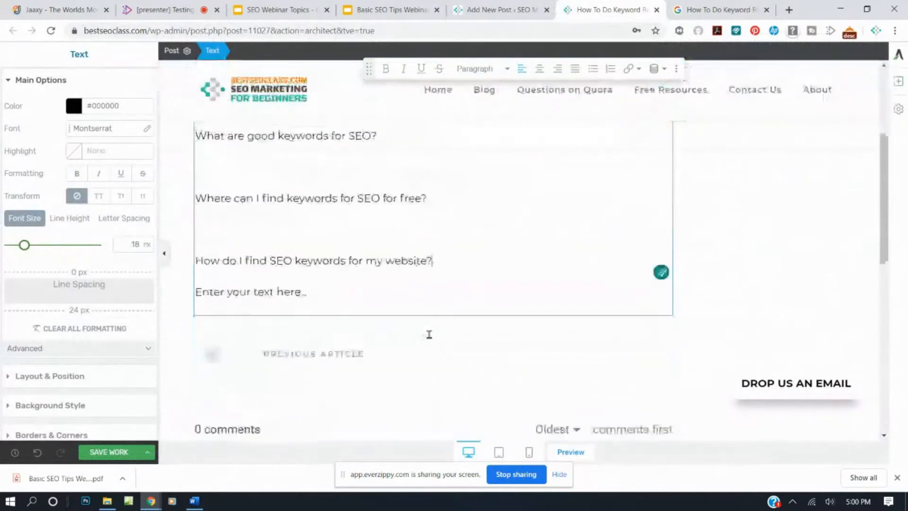
- Format all four pasted questions as Heading 2
{"action": "scroll", "coordinate": [423, 339], "scroll_direction": "up", "scroll_amount": 2}
{"action": "left_click_drag", "start_coordinate": [452, 350], "coordinate": [189, 163]}
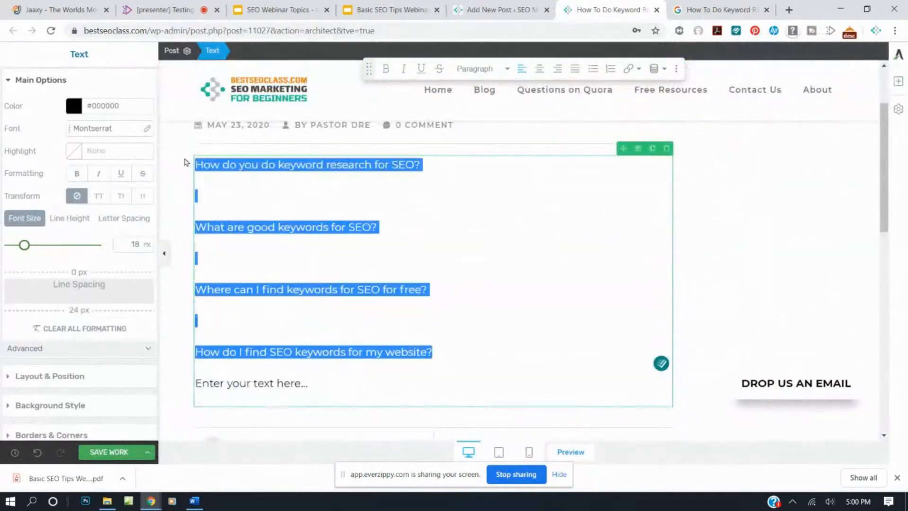
{"action": "left_click", "coordinate": [506, 69]}
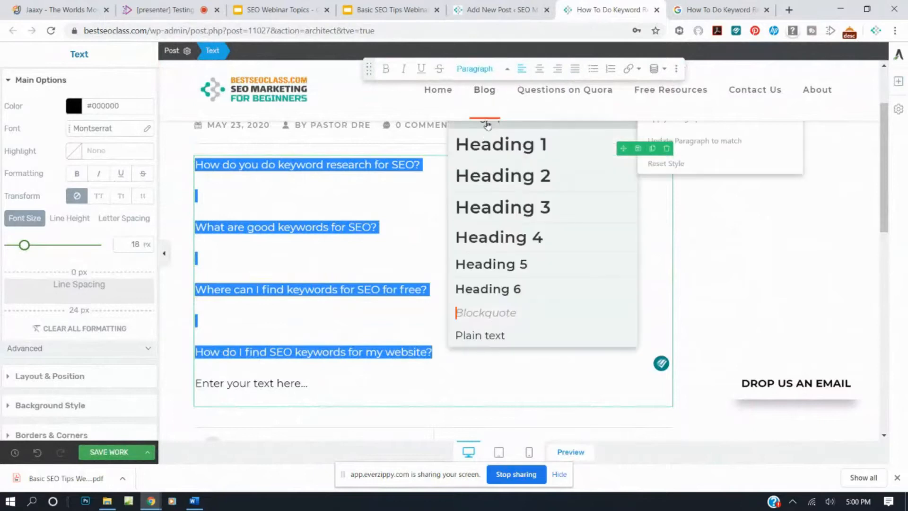
{"action": "left_click", "coordinate": [486, 174]}
{"action": "left_click", "coordinate": [427, 301]}
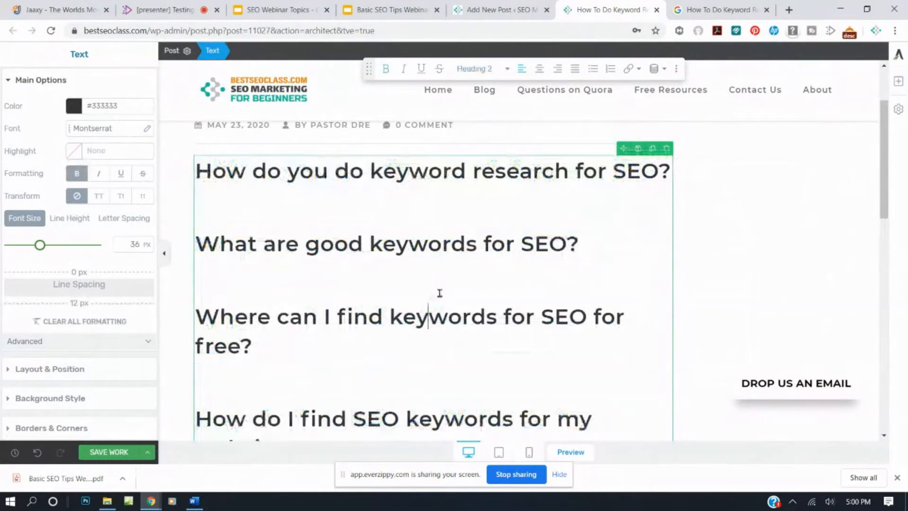
- Delete the "Enter your text here..." placeholder line below the last question heading
{"action": "scroll", "coordinate": [417, 318], "scroll_direction": "down", "scroll_amount": 2}
{"action": "left_click_drag", "start_coordinate": [321, 380], "coordinate": [195, 390]}
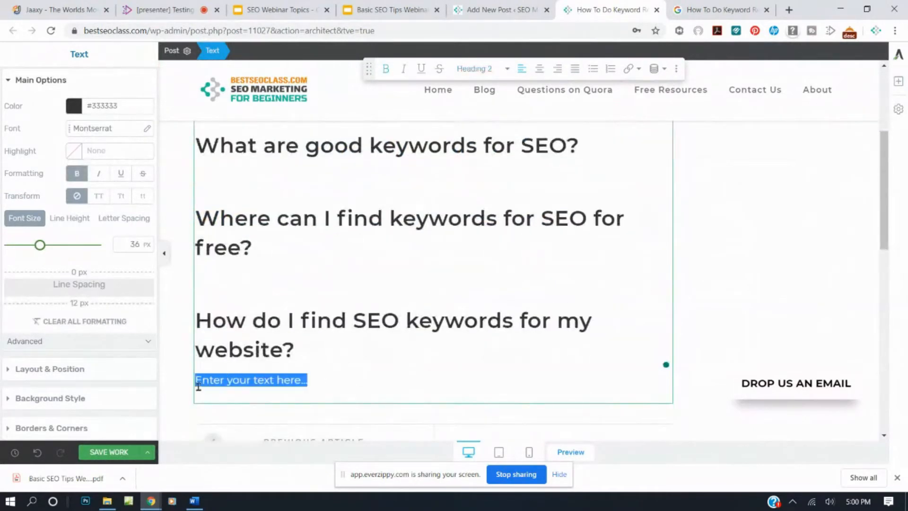
{"action": "key", "text": "BackSpace"}
{"action": "key", "text": "BackSpace"}
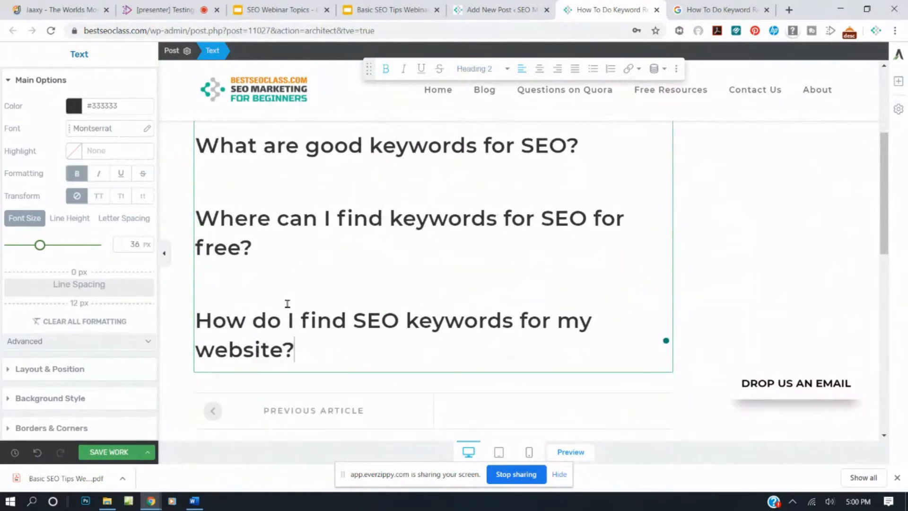
- Go through the blank lines beneath the question headings where the answer paragraphs belong
{"action": "scroll", "coordinate": [286, 304], "scroll_direction": "up", "scroll_amount": 4}
{"action": "left_click", "coordinate": [298, 300]}
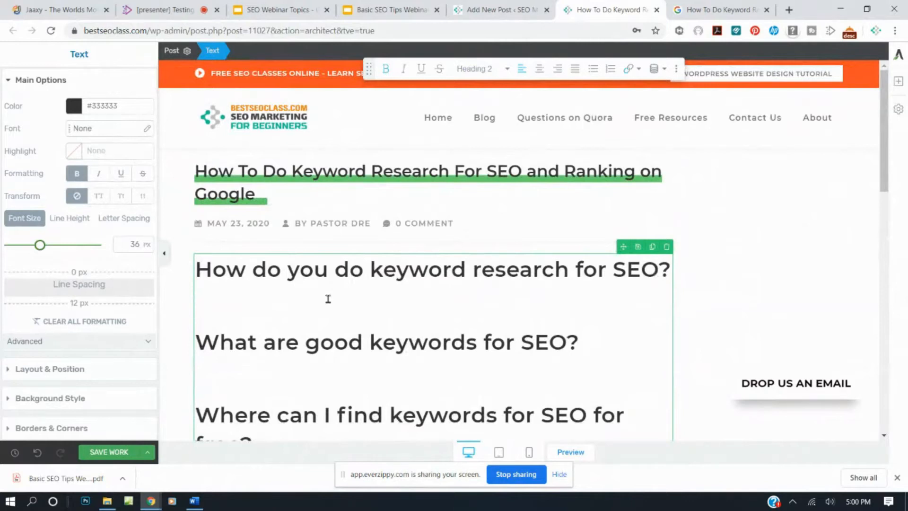
{"action": "scroll", "coordinate": [332, 322], "scroll_direction": "down", "scroll_amount": 2}
{"action": "left_click", "coordinate": [277, 275]}
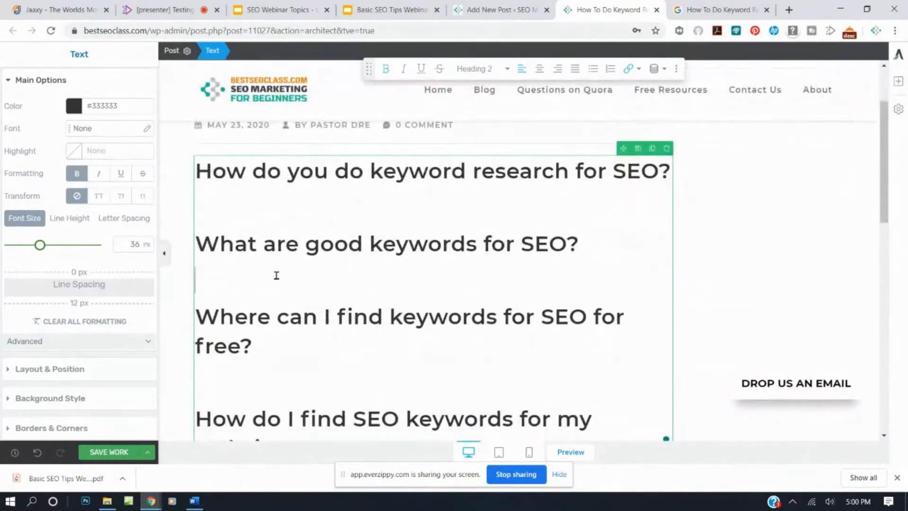
{"action": "scroll", "coordinate": [274, 275], "scroll_direction": "down", "scroll_amount": 2}
{"action": "left_click", "coordinate": [271, 275]}
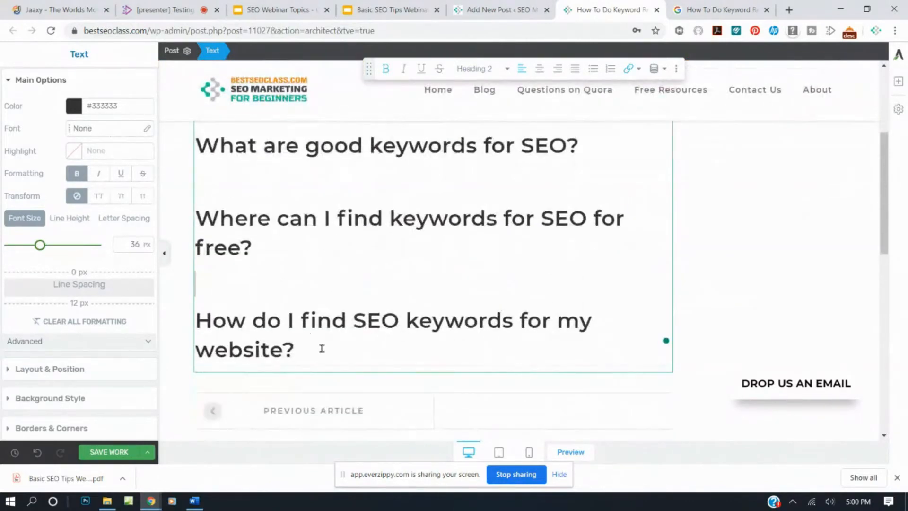
{"action": "scroll", "coordinate": [342, 338], "scroll_direction": "up", "scroll_amount": 4}
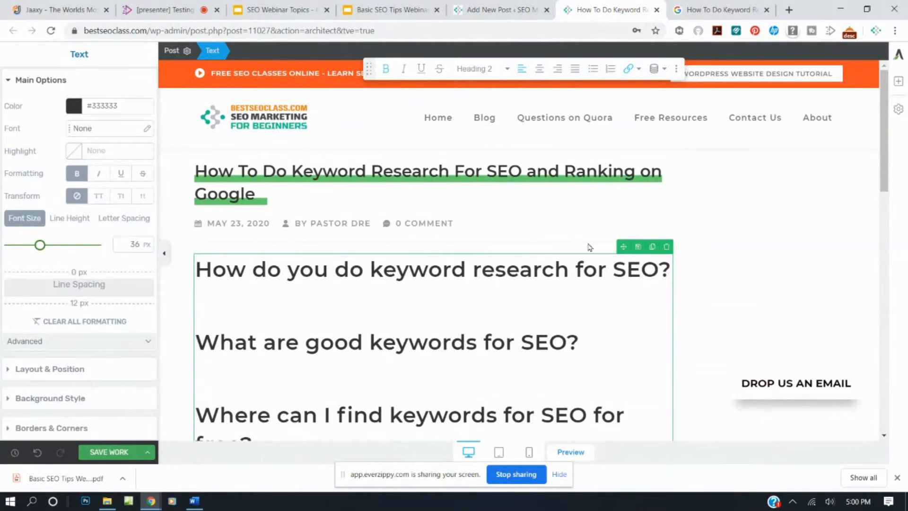
- Review the top Google results for the keyword and the post's SEO title, meta description and snippet preview
{"action": "left_click", "coordinate": [691, 10]}
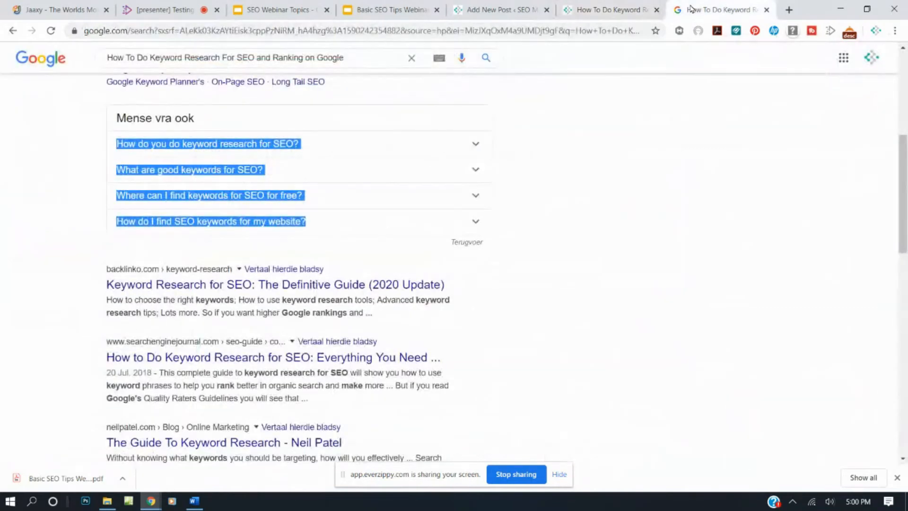
{"action": "scroll", "coordinate": [547, 240], "scroll_direction": "up", "scroll_amount": 6}
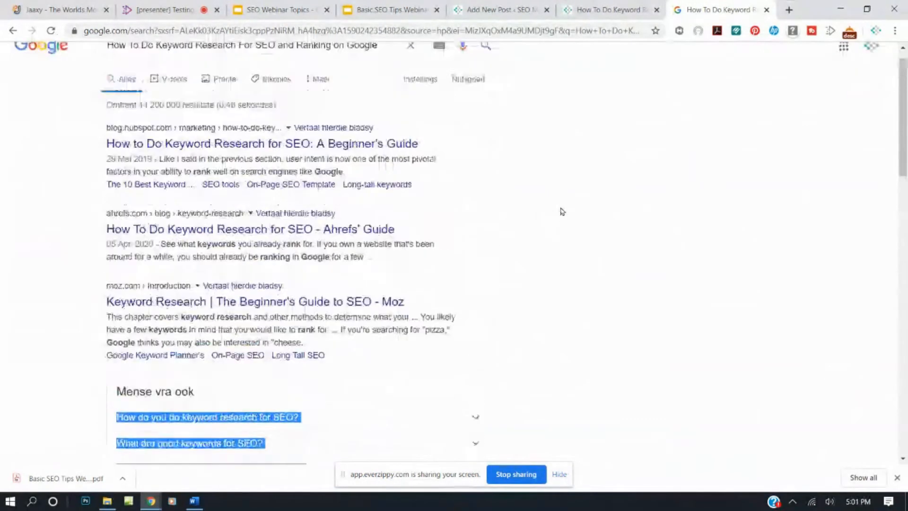
{"action": "left_click", "coordinate": [513, 12]}
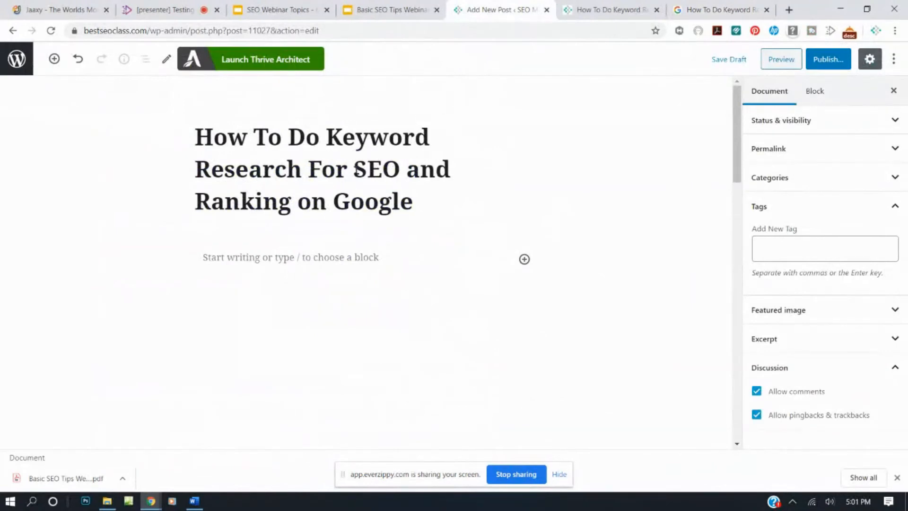
{"action": "scroll", "coordinate": [364, 165], "scroll_direction": "down", "scroll_amount": 10}
{"action": "left_click", "coordinate": [95, 226]}
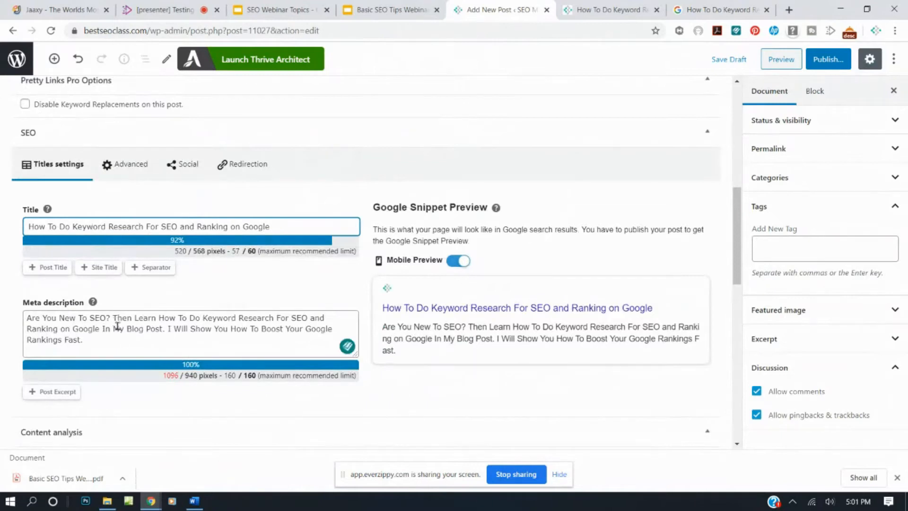
{"action": "left_click", "coordinate": [124, 340]}
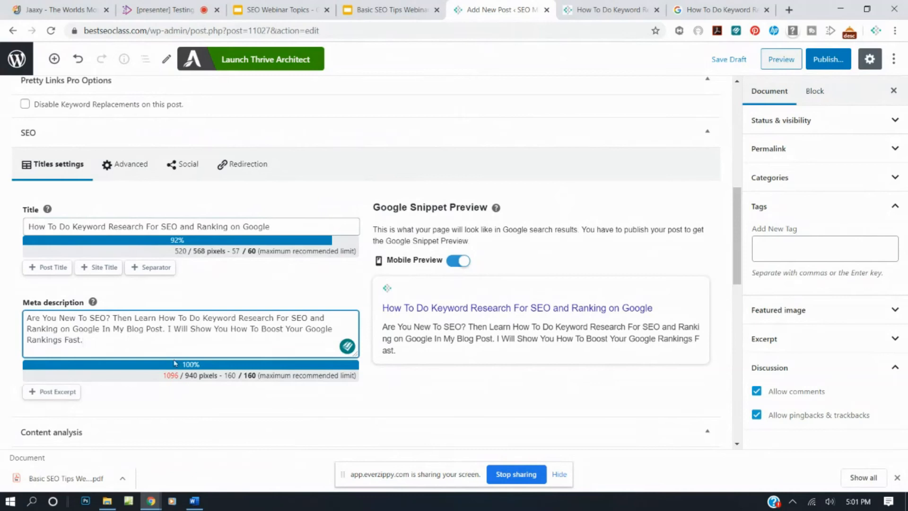
- Switch to the EverZippy webinar presenter room
{"action": "left_click", "coordinate": [163, 10]}
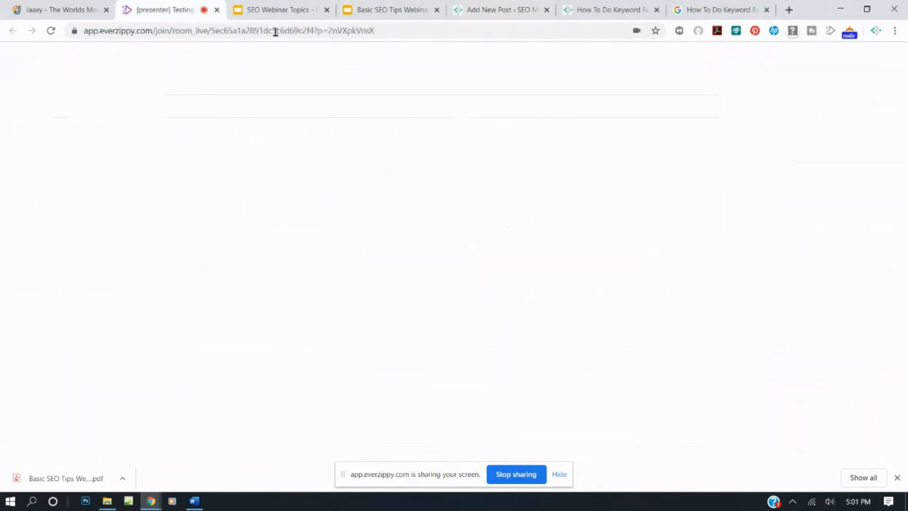